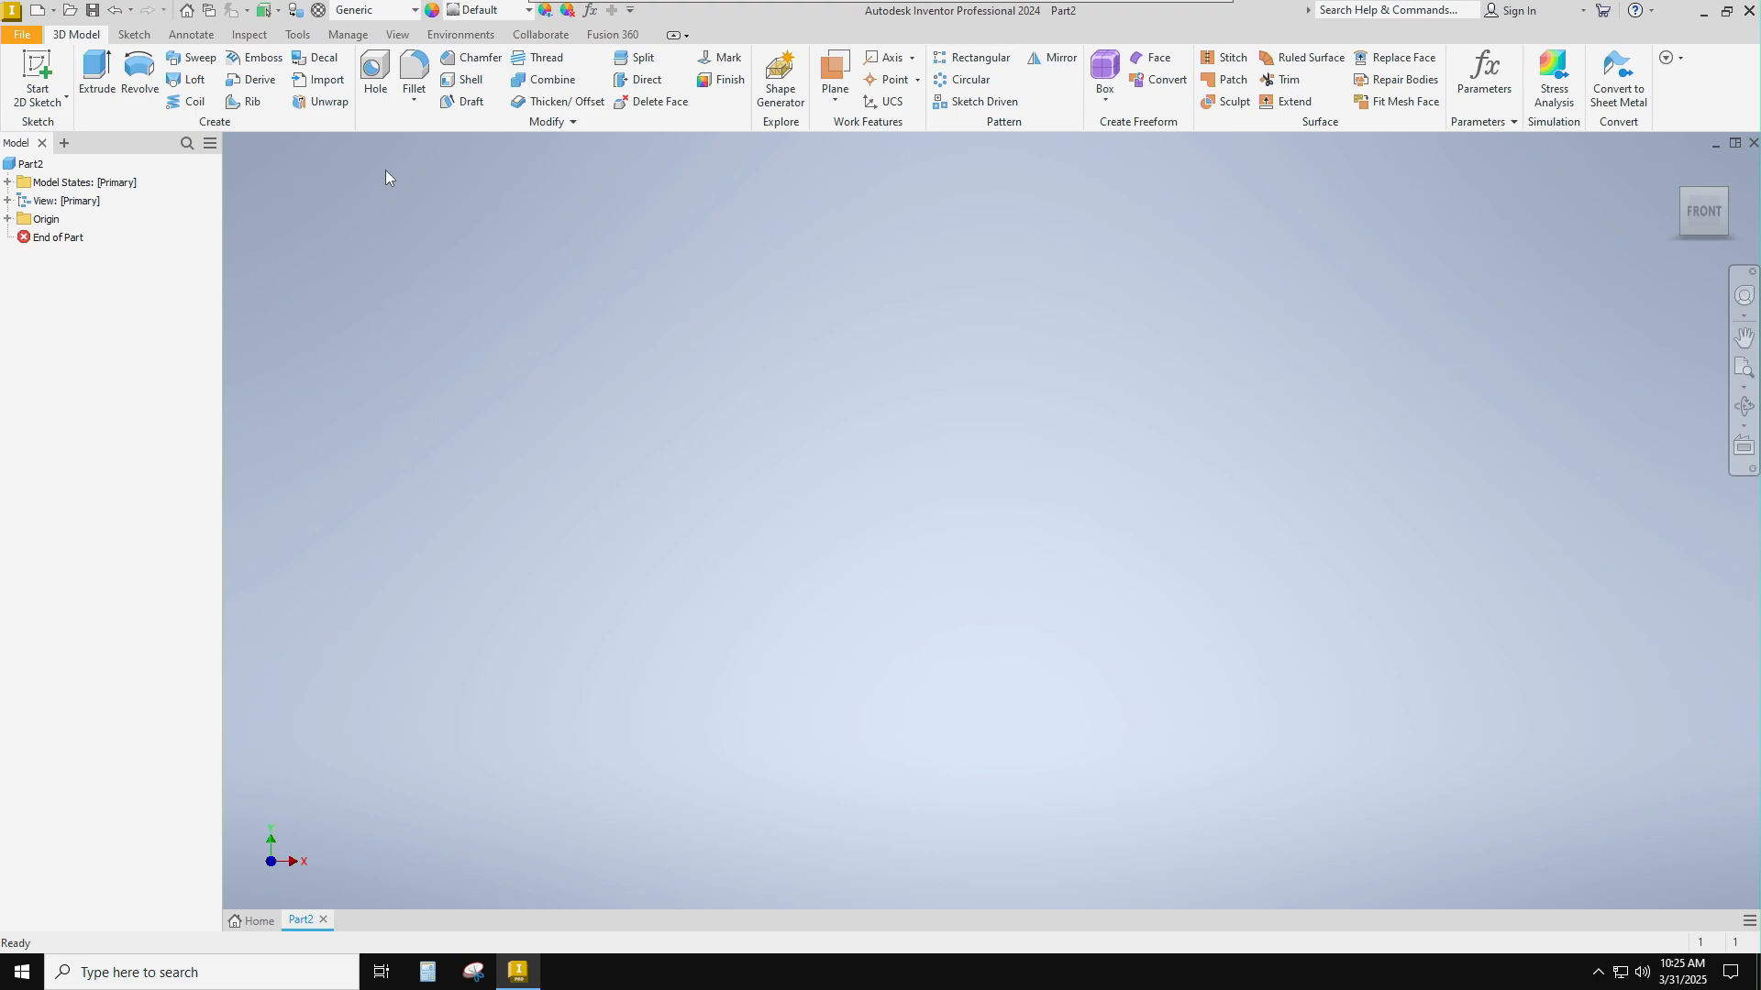
Save the new part as "Simple Shape Demo" in the Inventor folder.
{"action": "left_click", "coordinate": [21, 40]}
{"action": "left_click", "coordinate": [41, 191]}
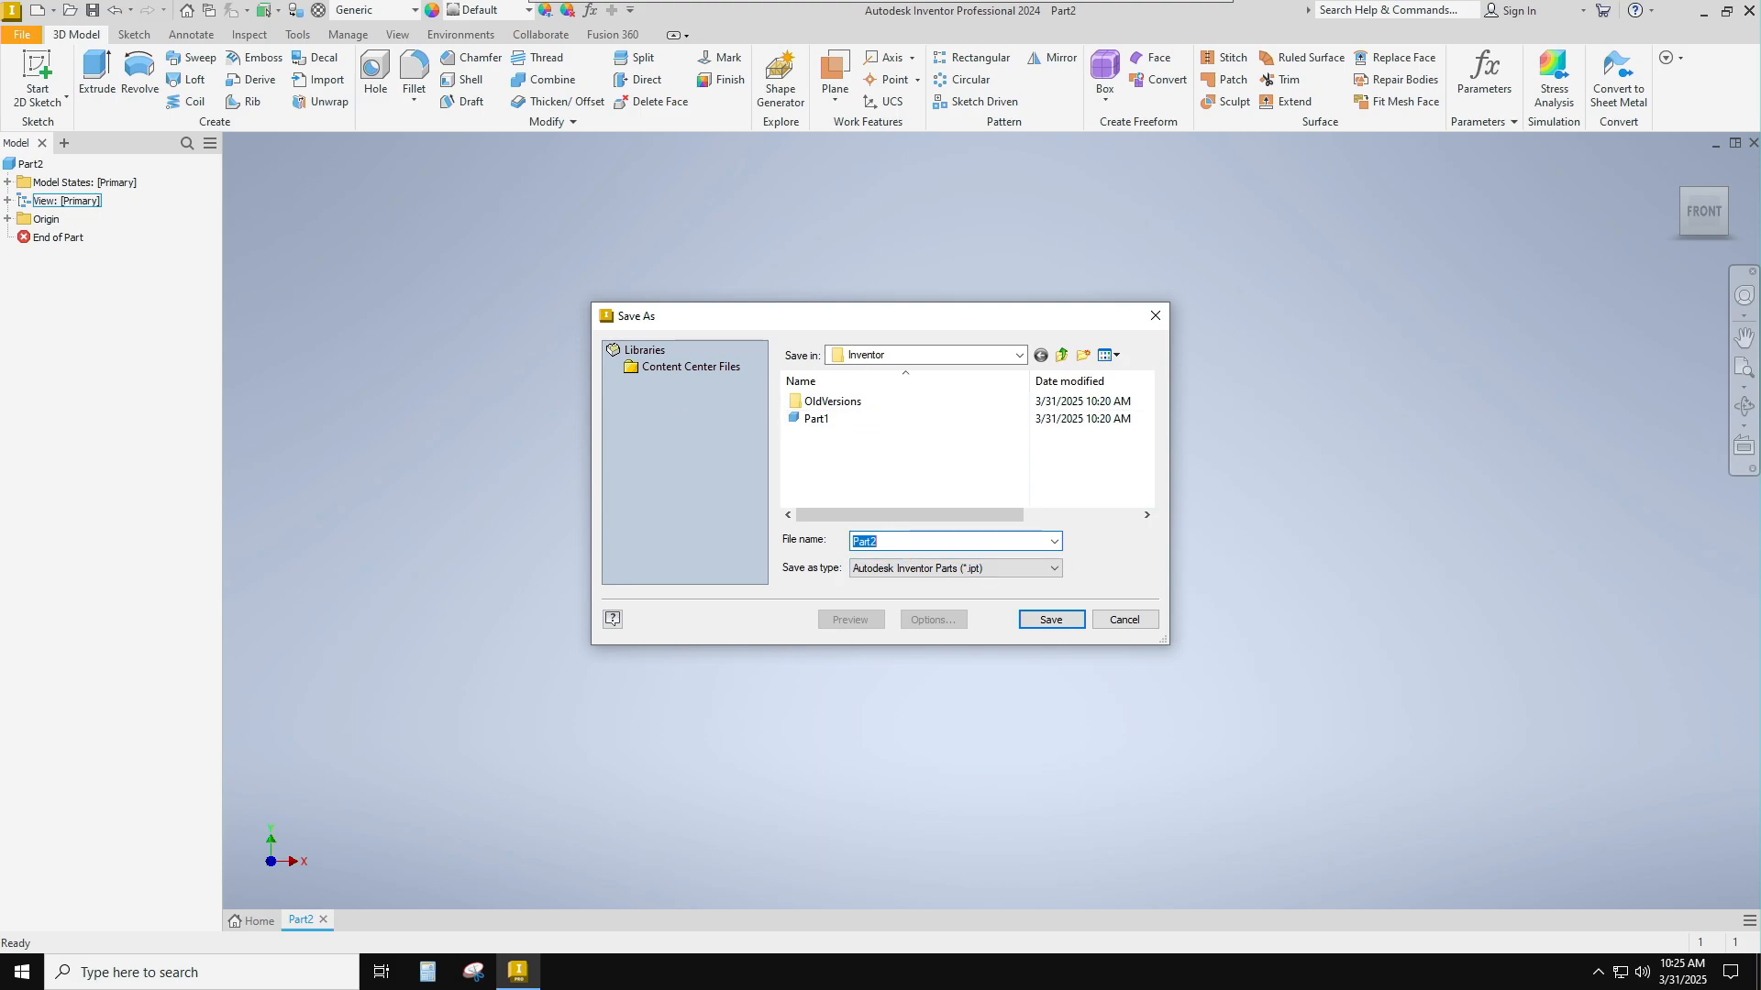
{"action": "type", "text": "Dimple S"}
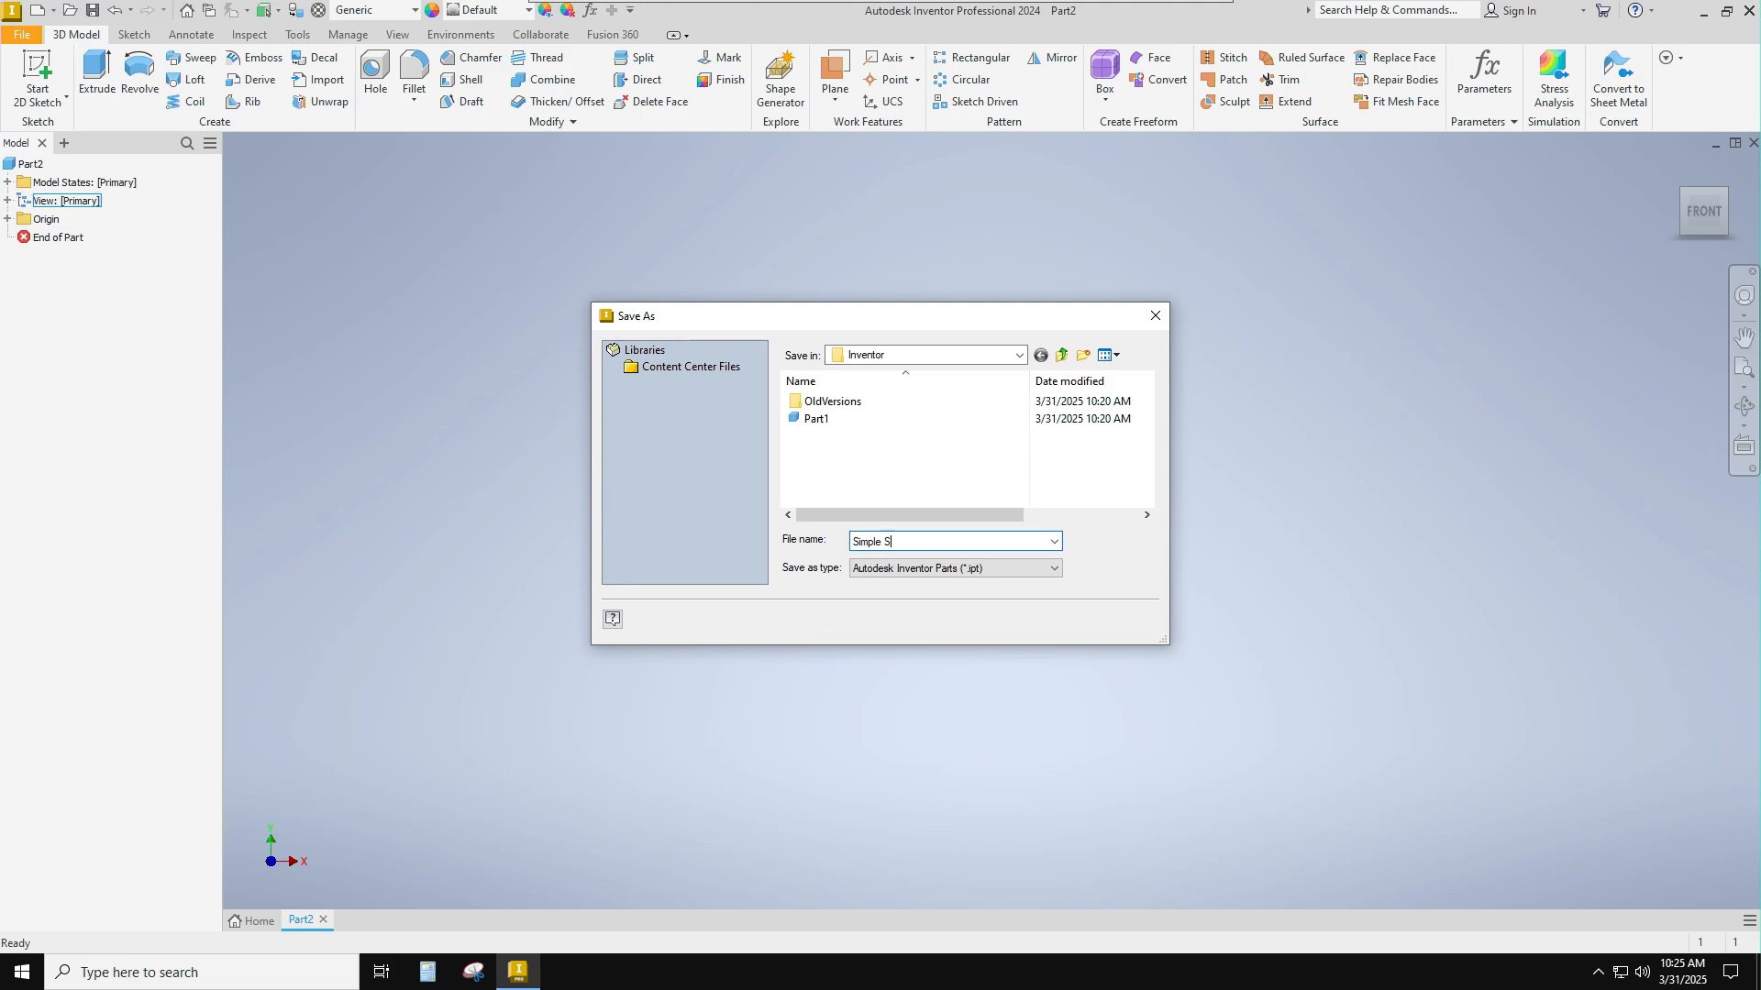
{"action": "type", "text": "hape Demo"}
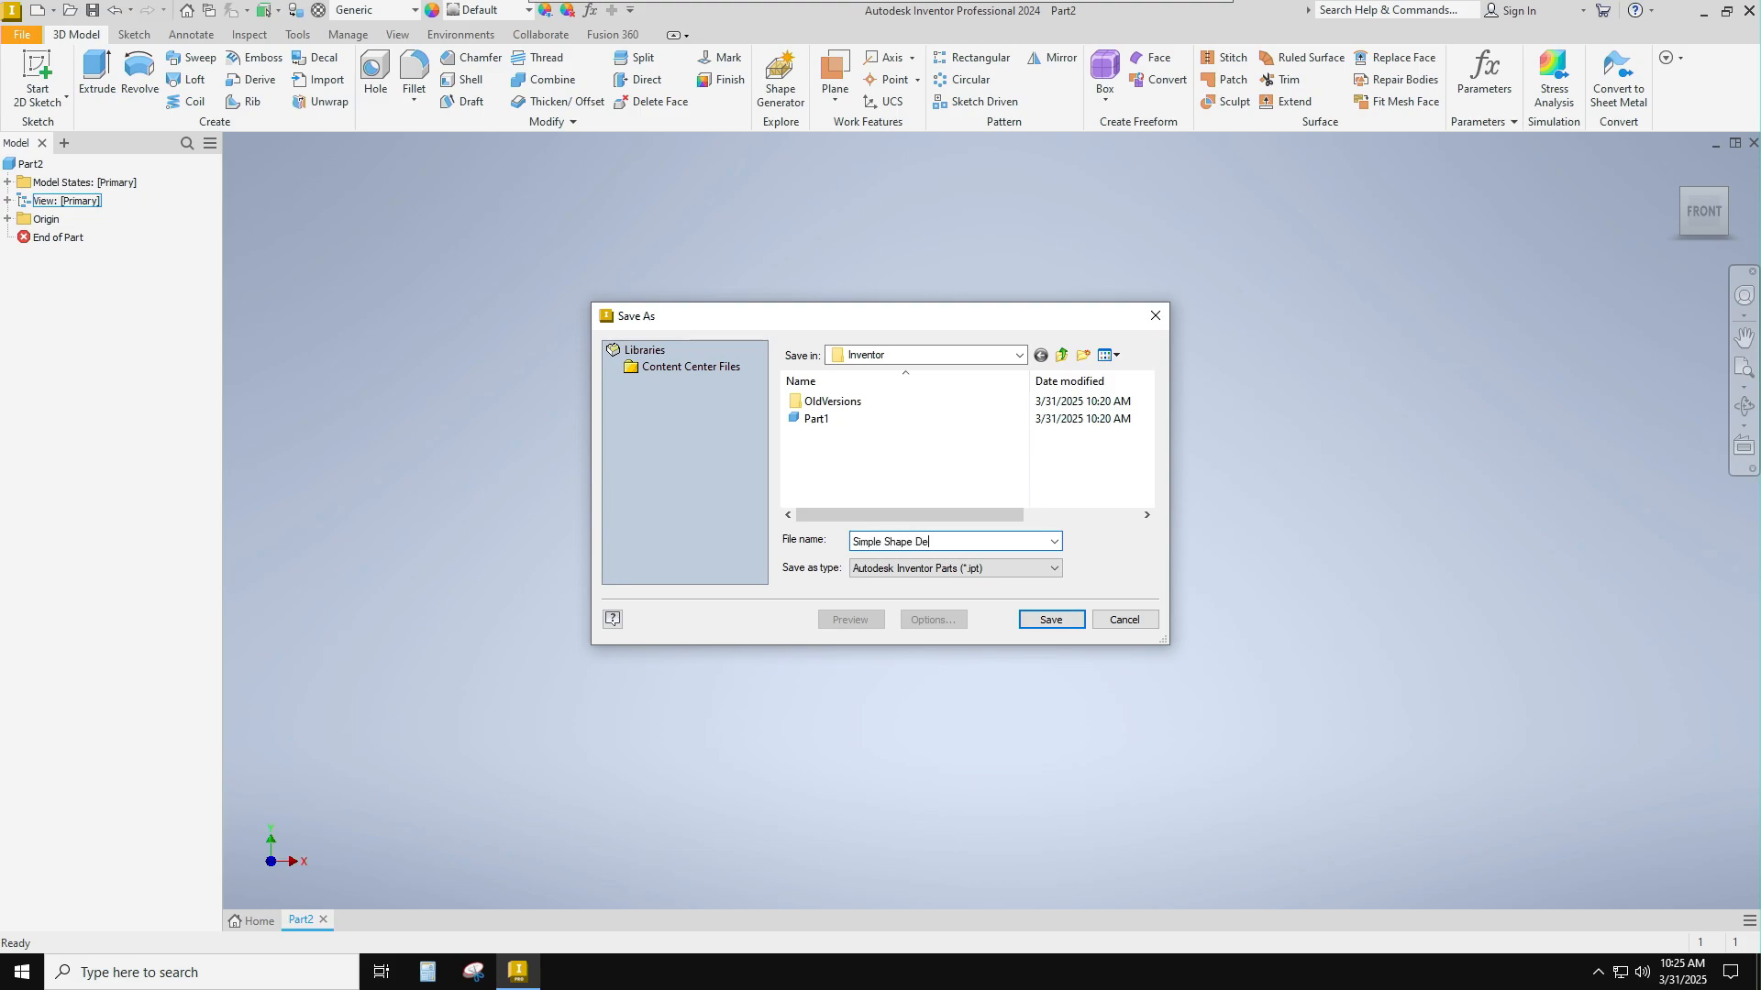
{"action": "left_click", "coordinate": [1050, 619]}
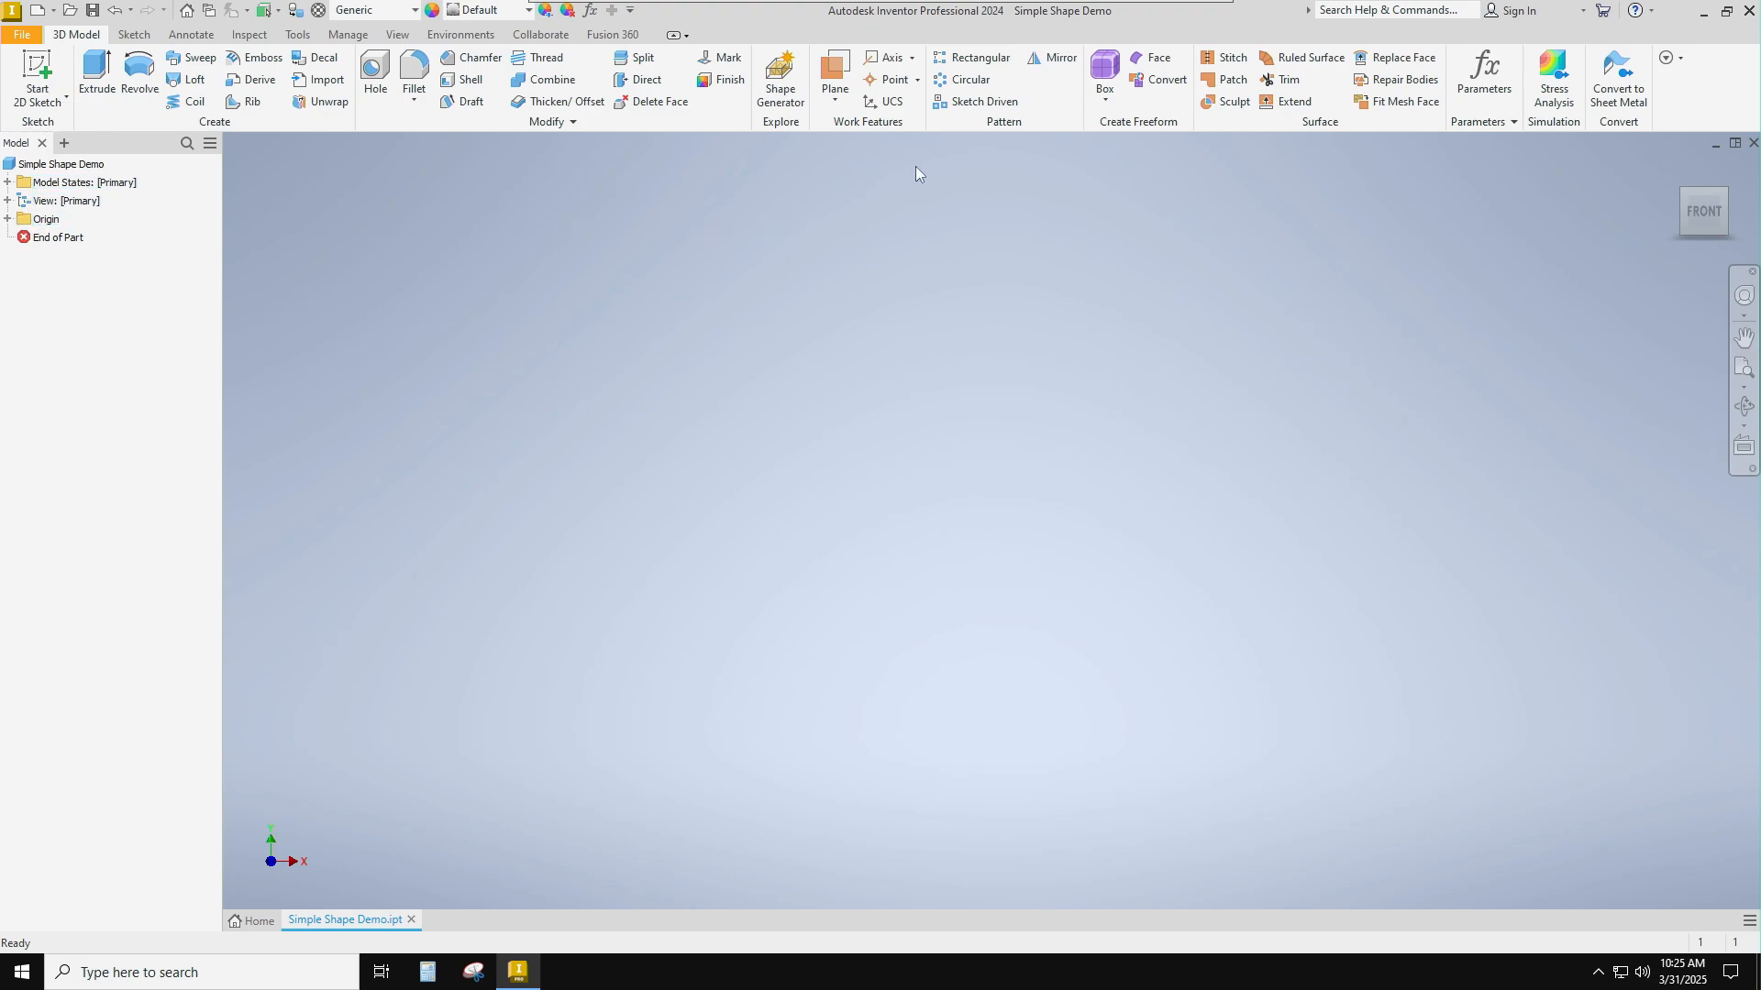
Start a 2D sketch on the horizontal XZ origin plane, oriented with the X axis pointing right.
{"action": "left_click", "coordinate": [1723, 193]}
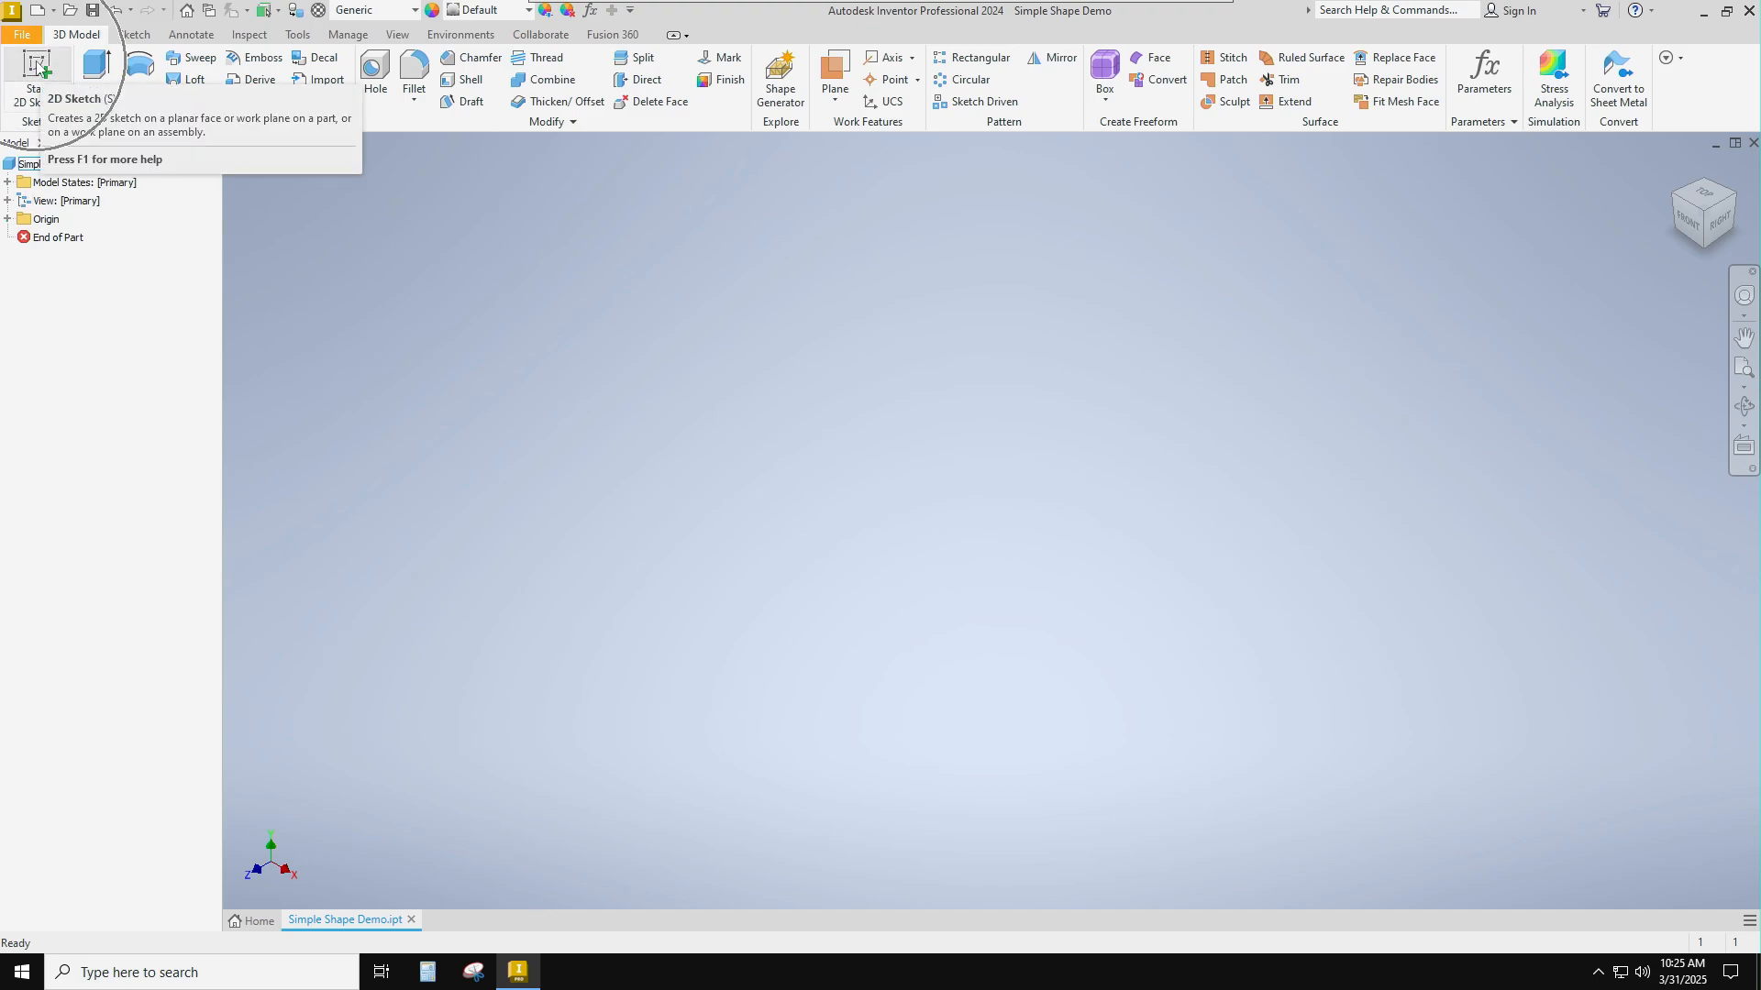
{"action": "left_click", "coordinate": [36, 66]}
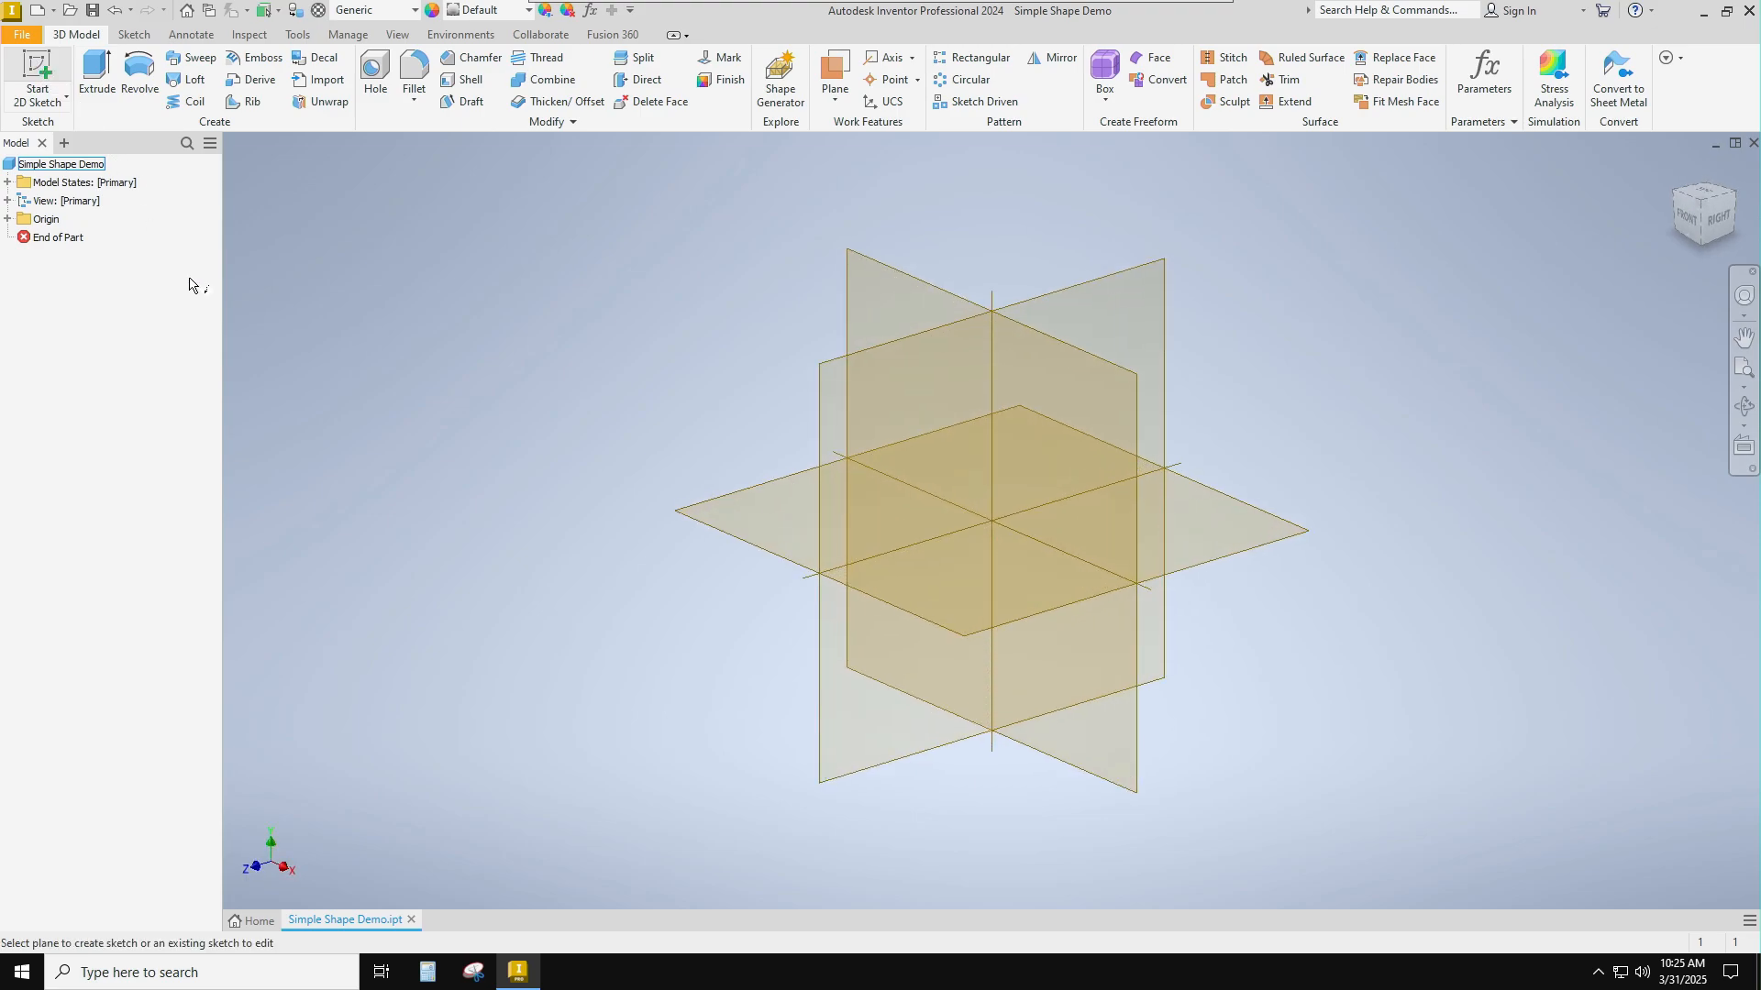
{"action": "key", "text": "ctrl"}
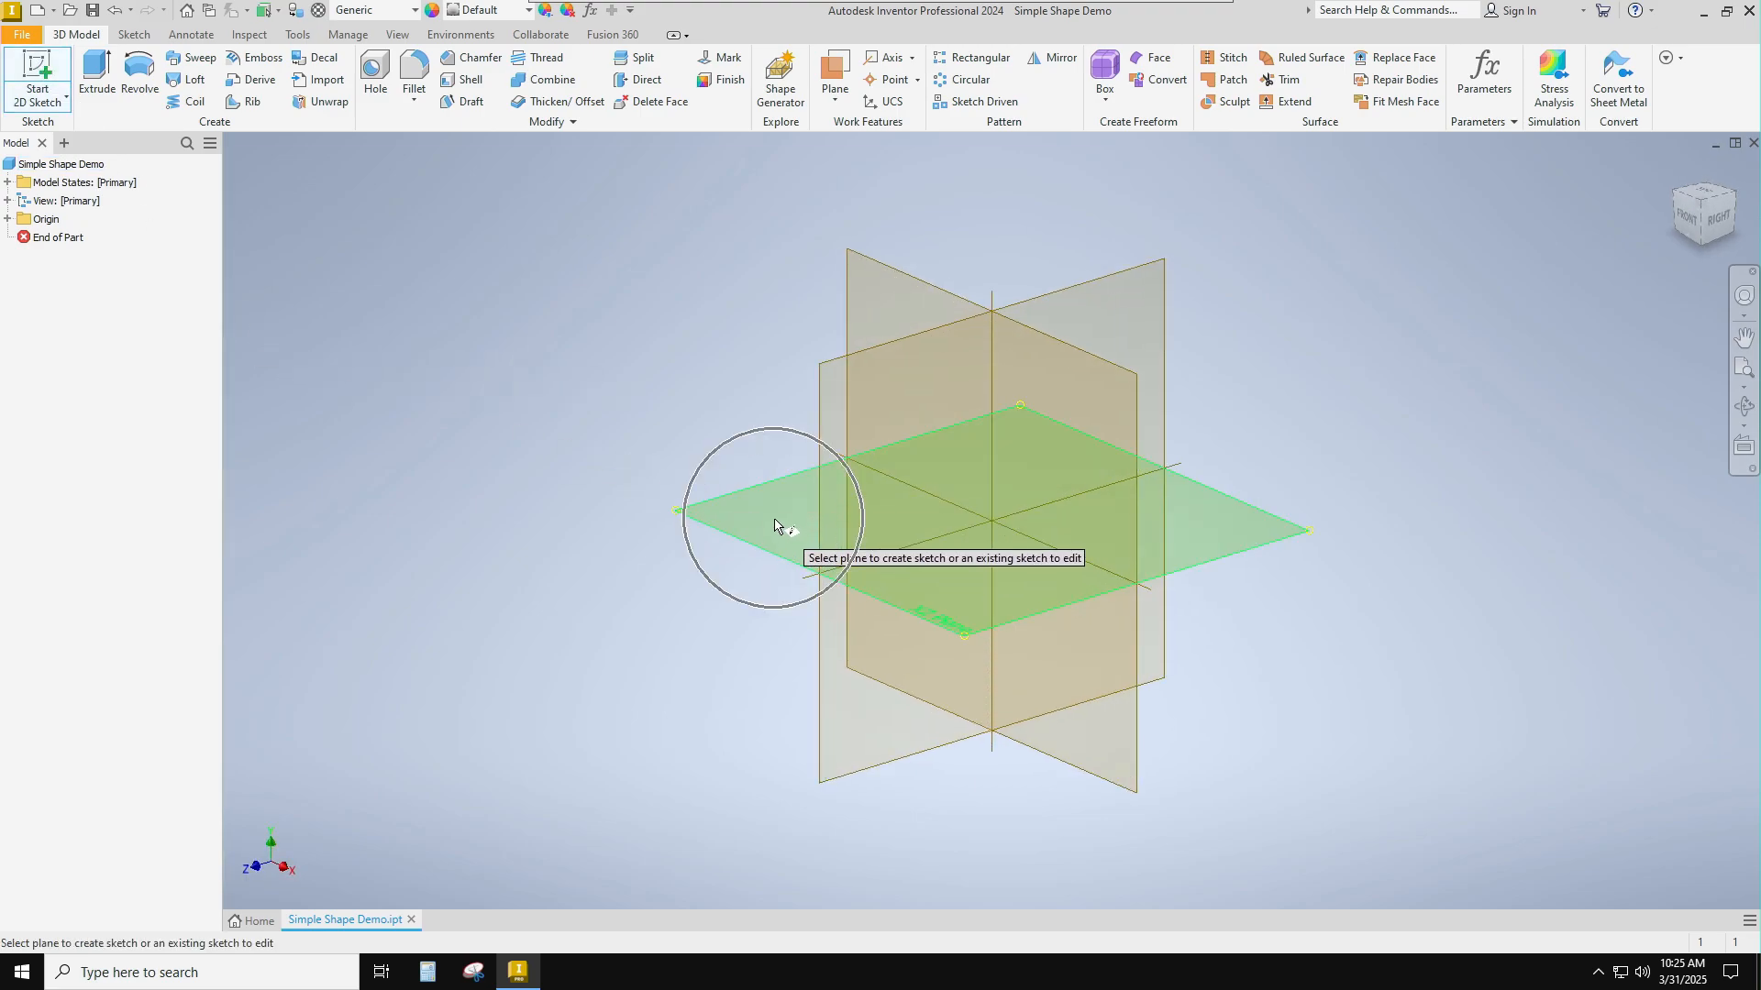
{"action": "key", "text": "ctrl"}
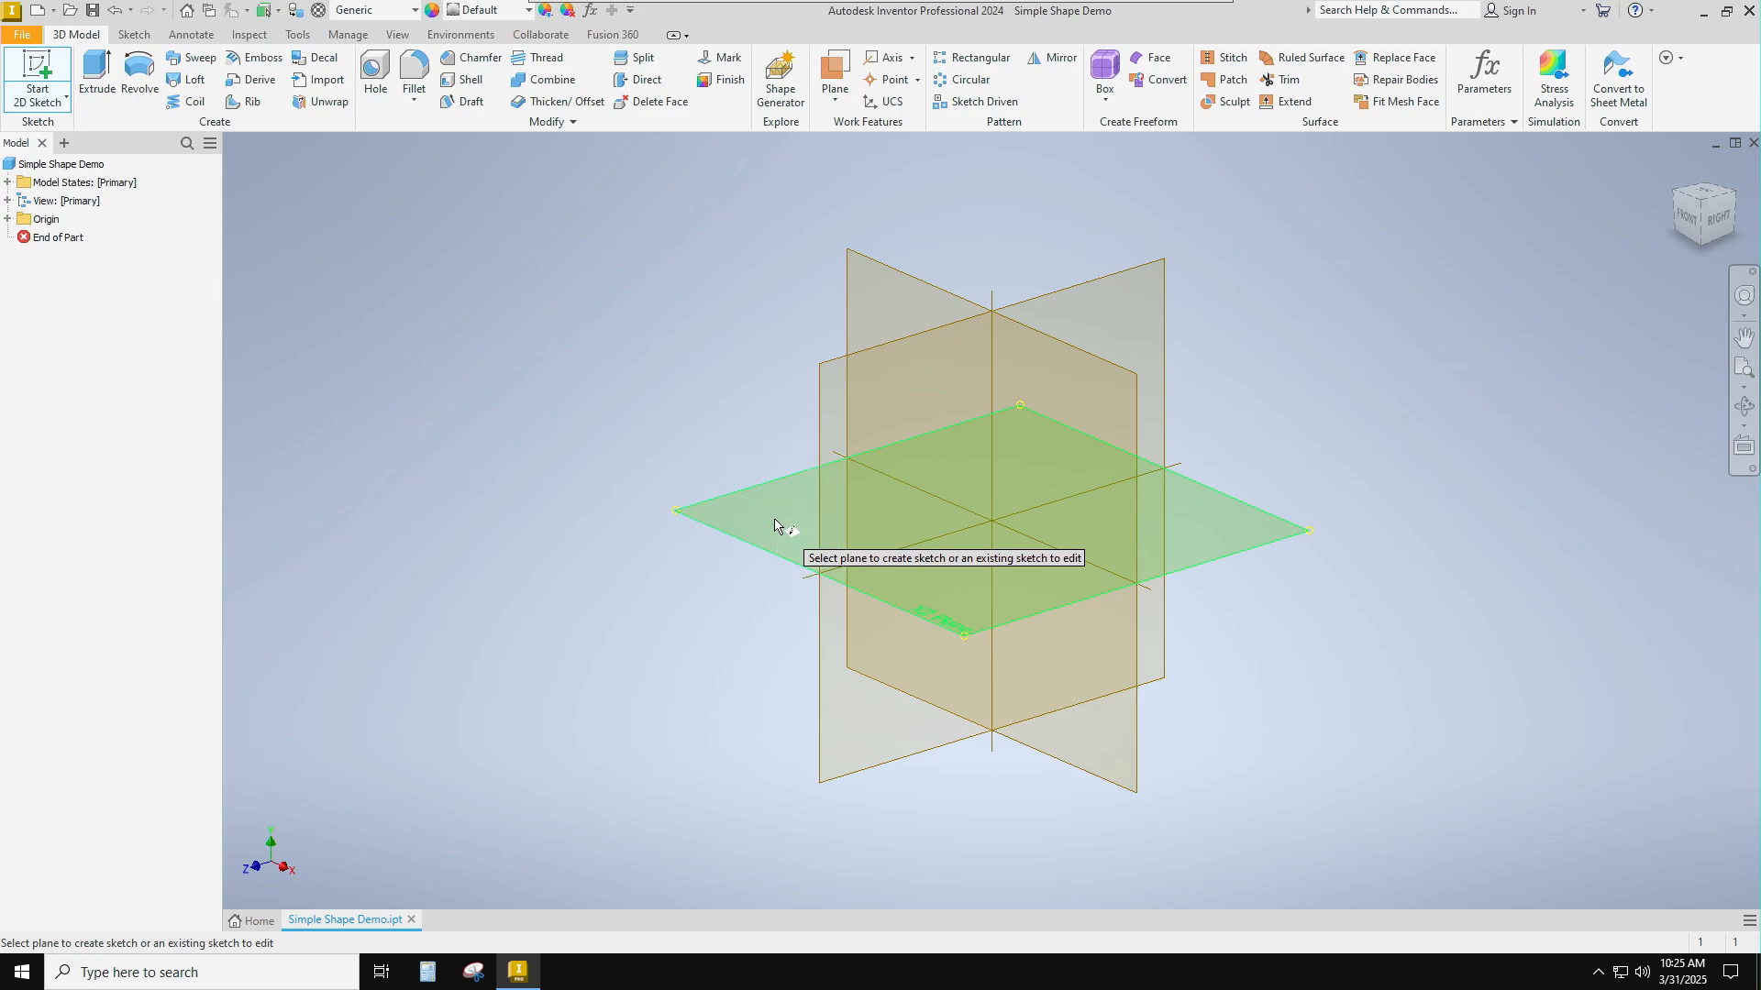
{"action": "left_click", "coordinate": [775, 524]}
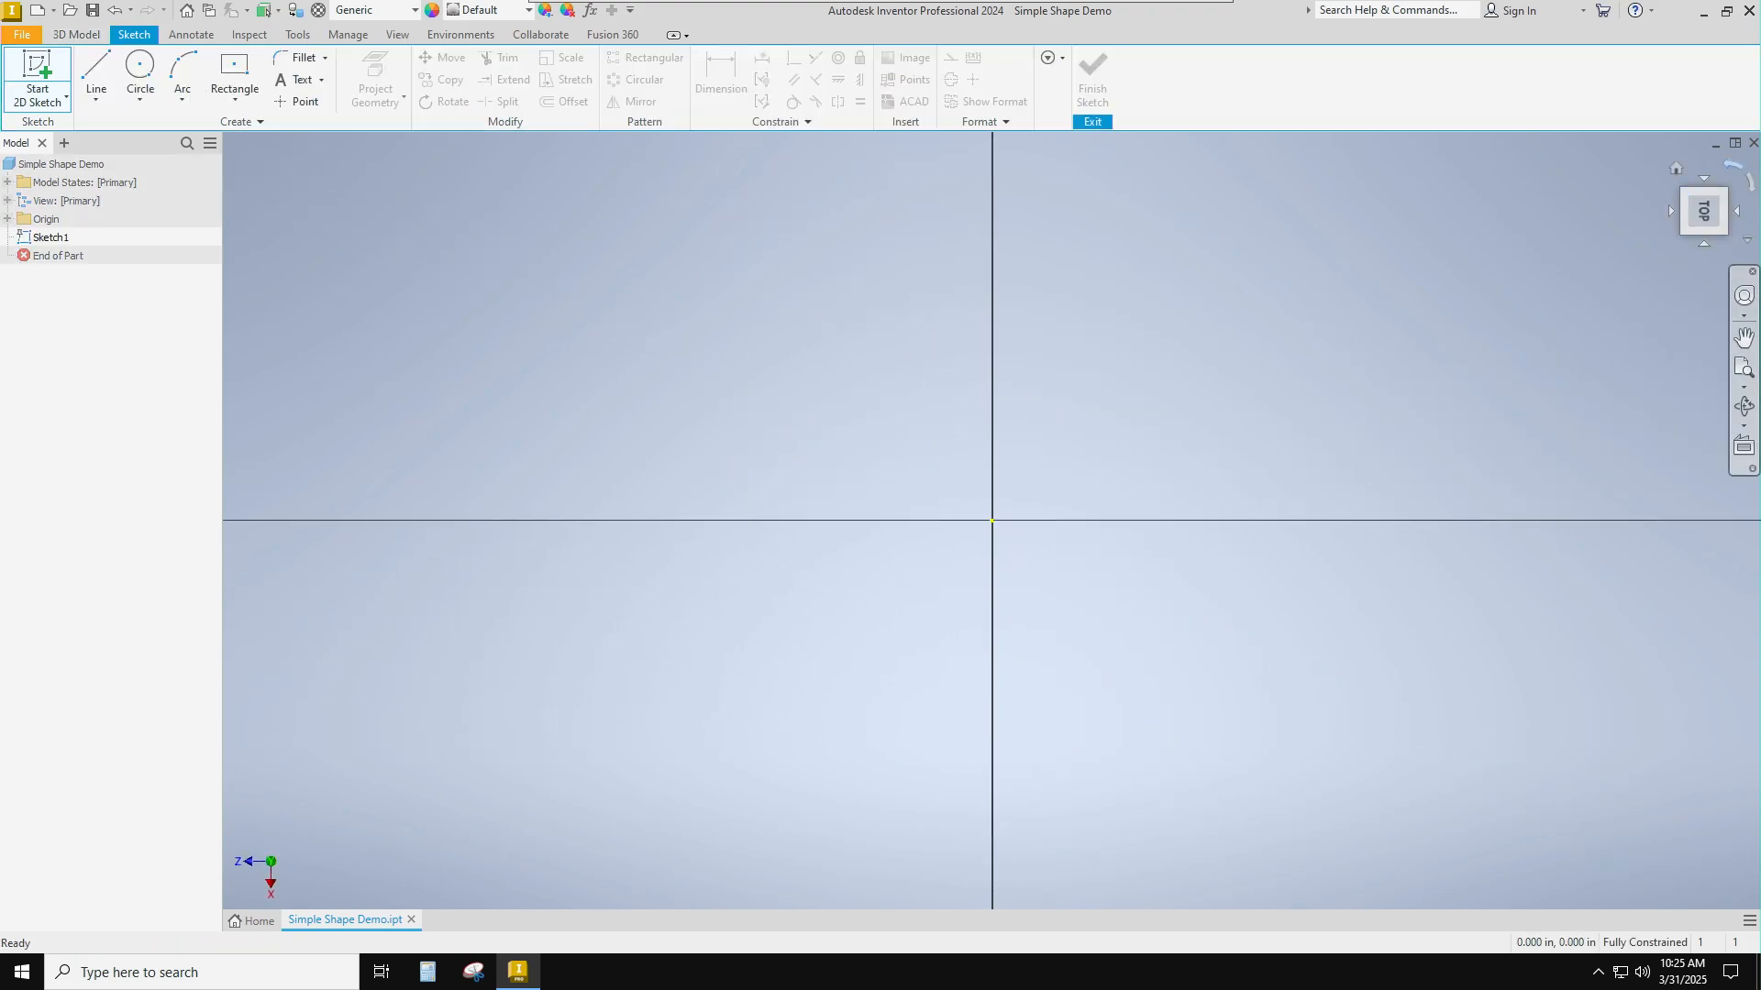
{"action": "left_click", "coordinate": [1739, 176]}
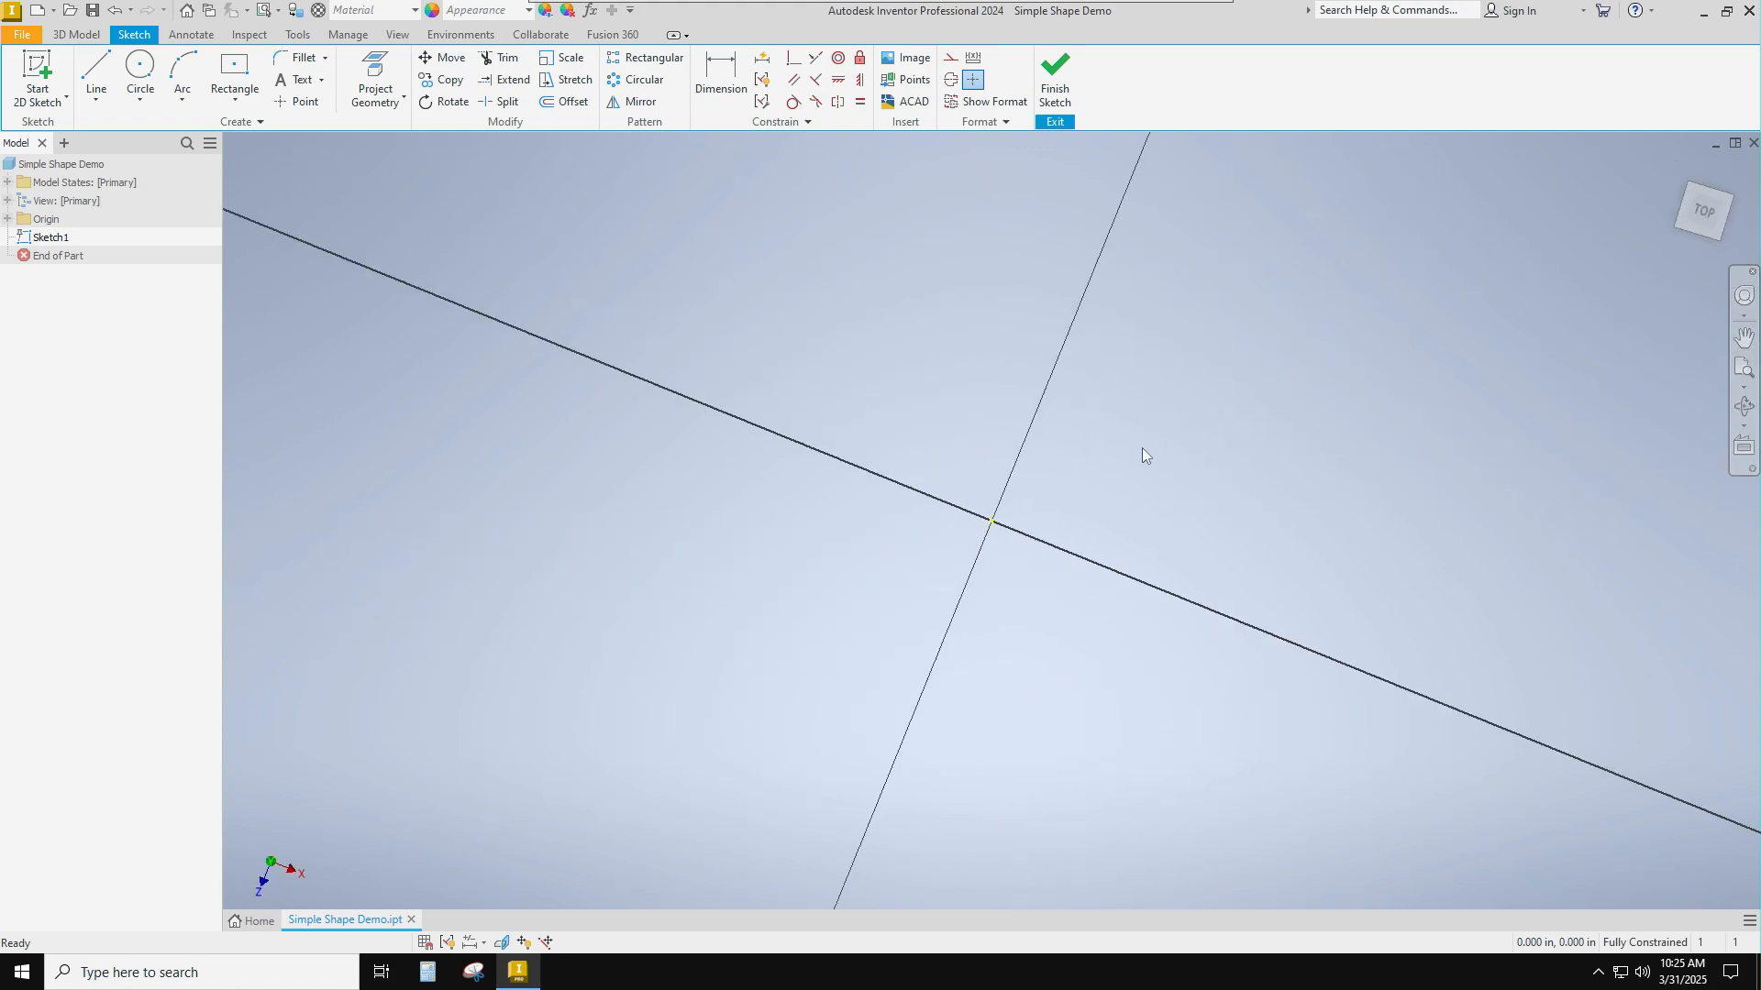
Draw a center rectangle on the origin, 4 ft wide and 48 in high, and finish the sketch.
{"action": "scroll", "coordinate": [1142, 448], "scroll_direction": "down", "scroll_amount": 5}
{"action": "scroll", "coordinate": [1142, 449], "scroll_direction": "up", "scroll_amount": 12}
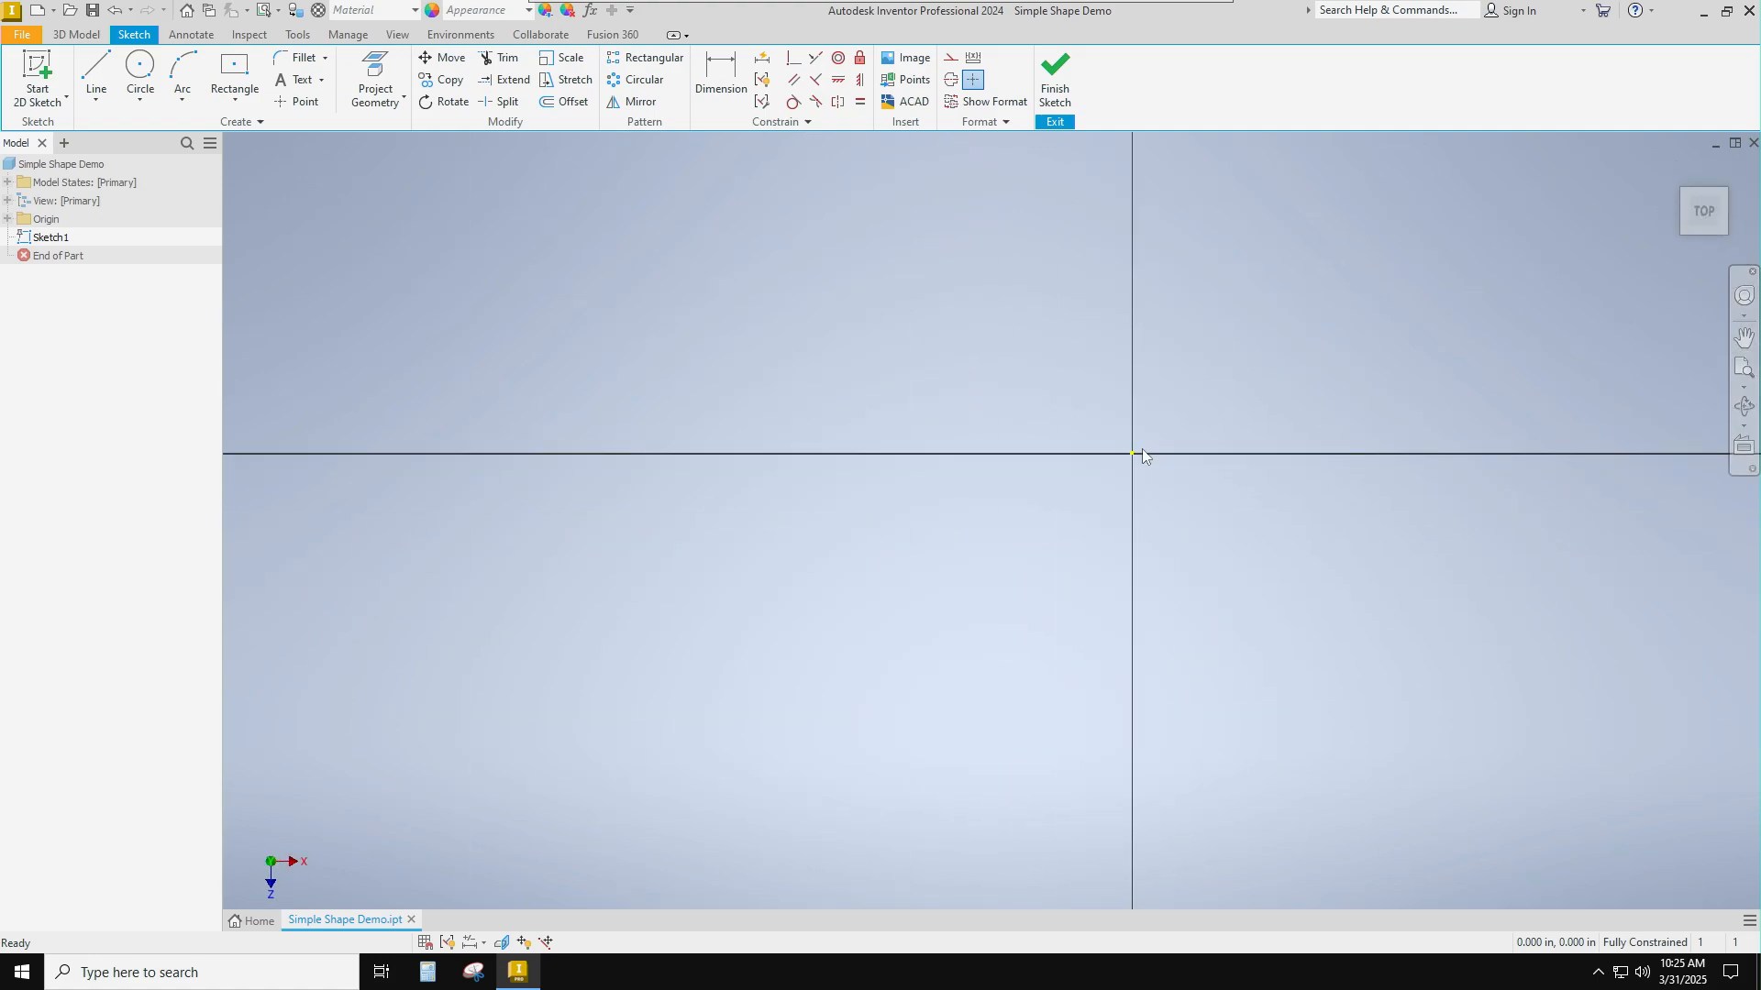
{"action": "scroll", "coordinate": [1242, 410], "scroll_direction": "up", "scroll_amount": 2}
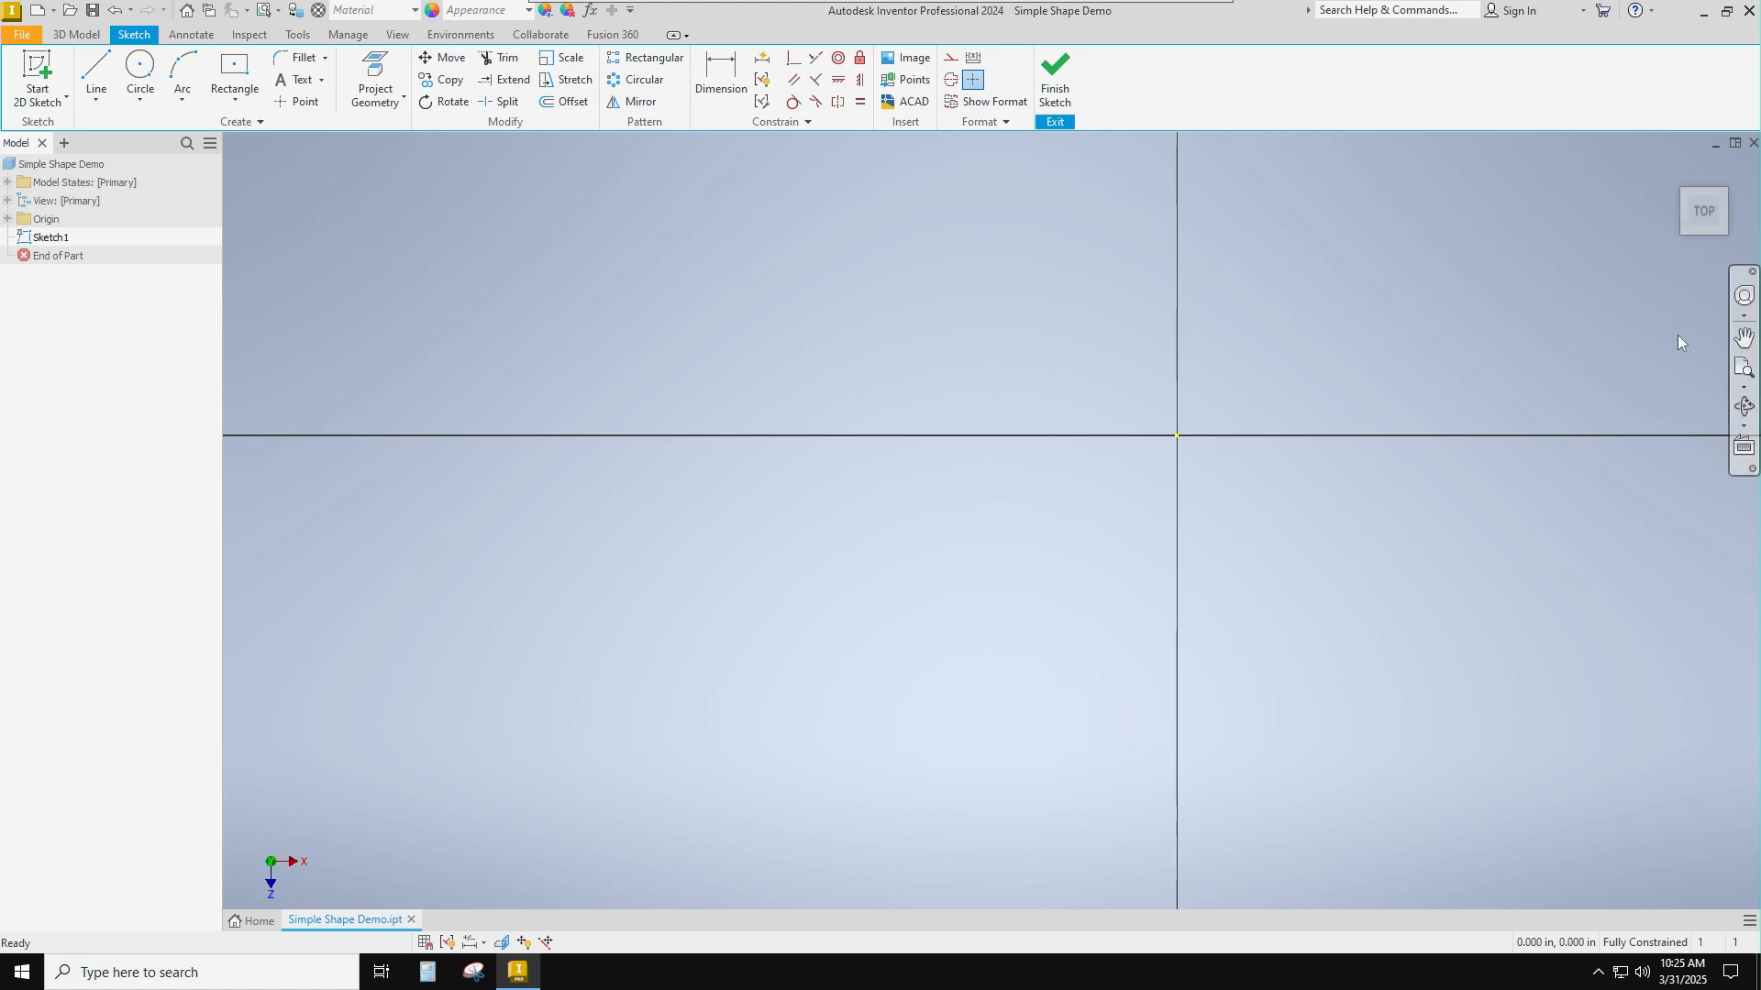
{"action": "left_click", "coordinate": [1744, 338]}
{"action": "left_click_drag", "start_coordinate": [1210, 433], "coordinate": [1100, 515]}
{"action": "left_click_drag", "start_coordinate": [1312, 418], "coordinate": [1232, 462]}
{"action": "key", "text": "Escape"}
{"action": "left_click", "coordinate": [235, 69]}
{"action": "left_click", "coordinate": [986, 560]}
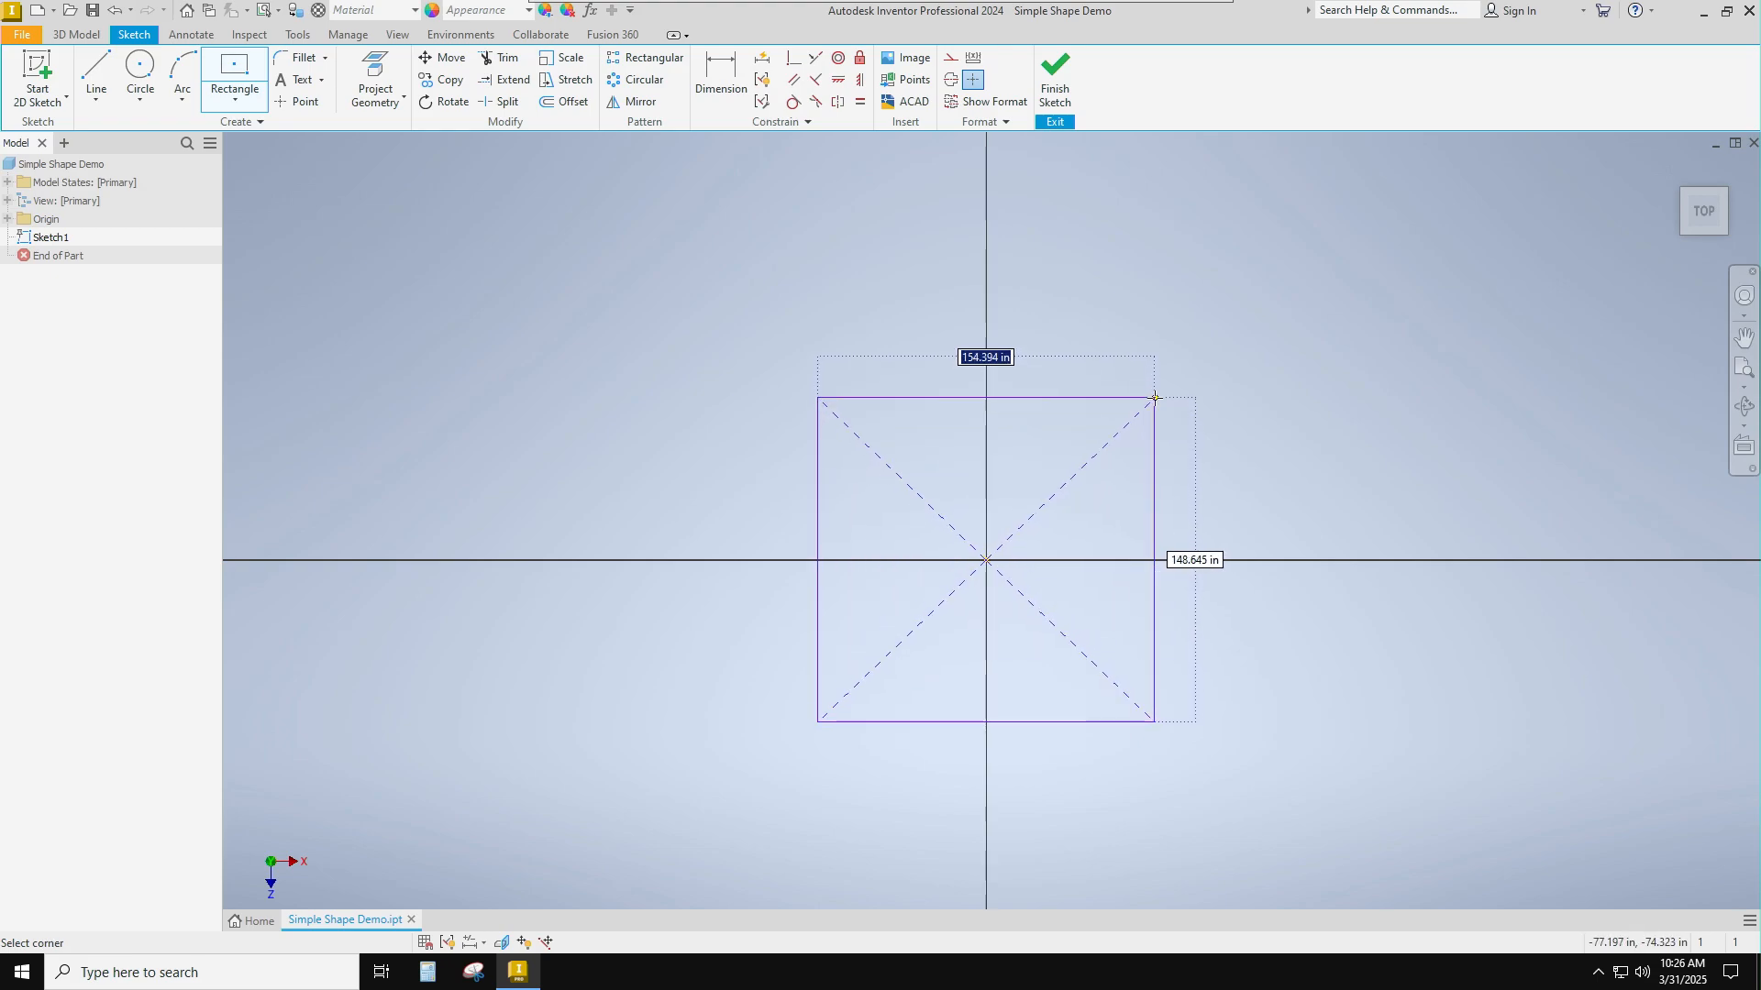
{"action": "type", "text": "4"}
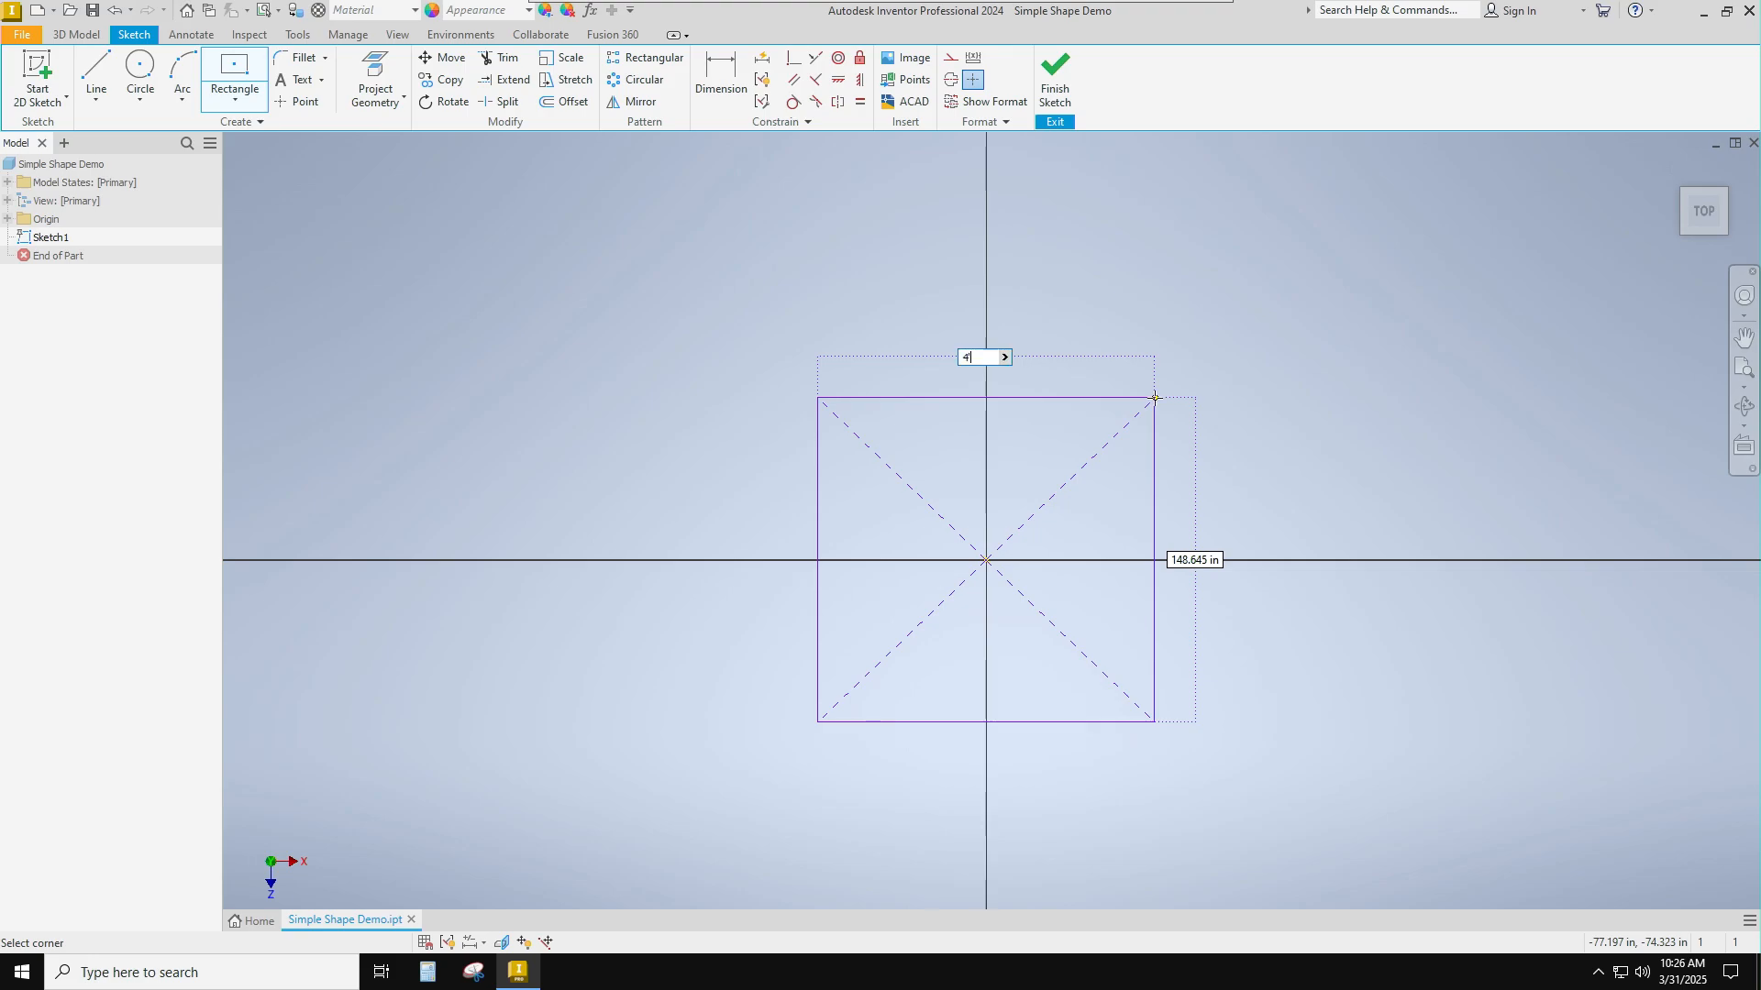
{"action": "type", "text": "'"}
{"action": "key", "text": "Tab"}
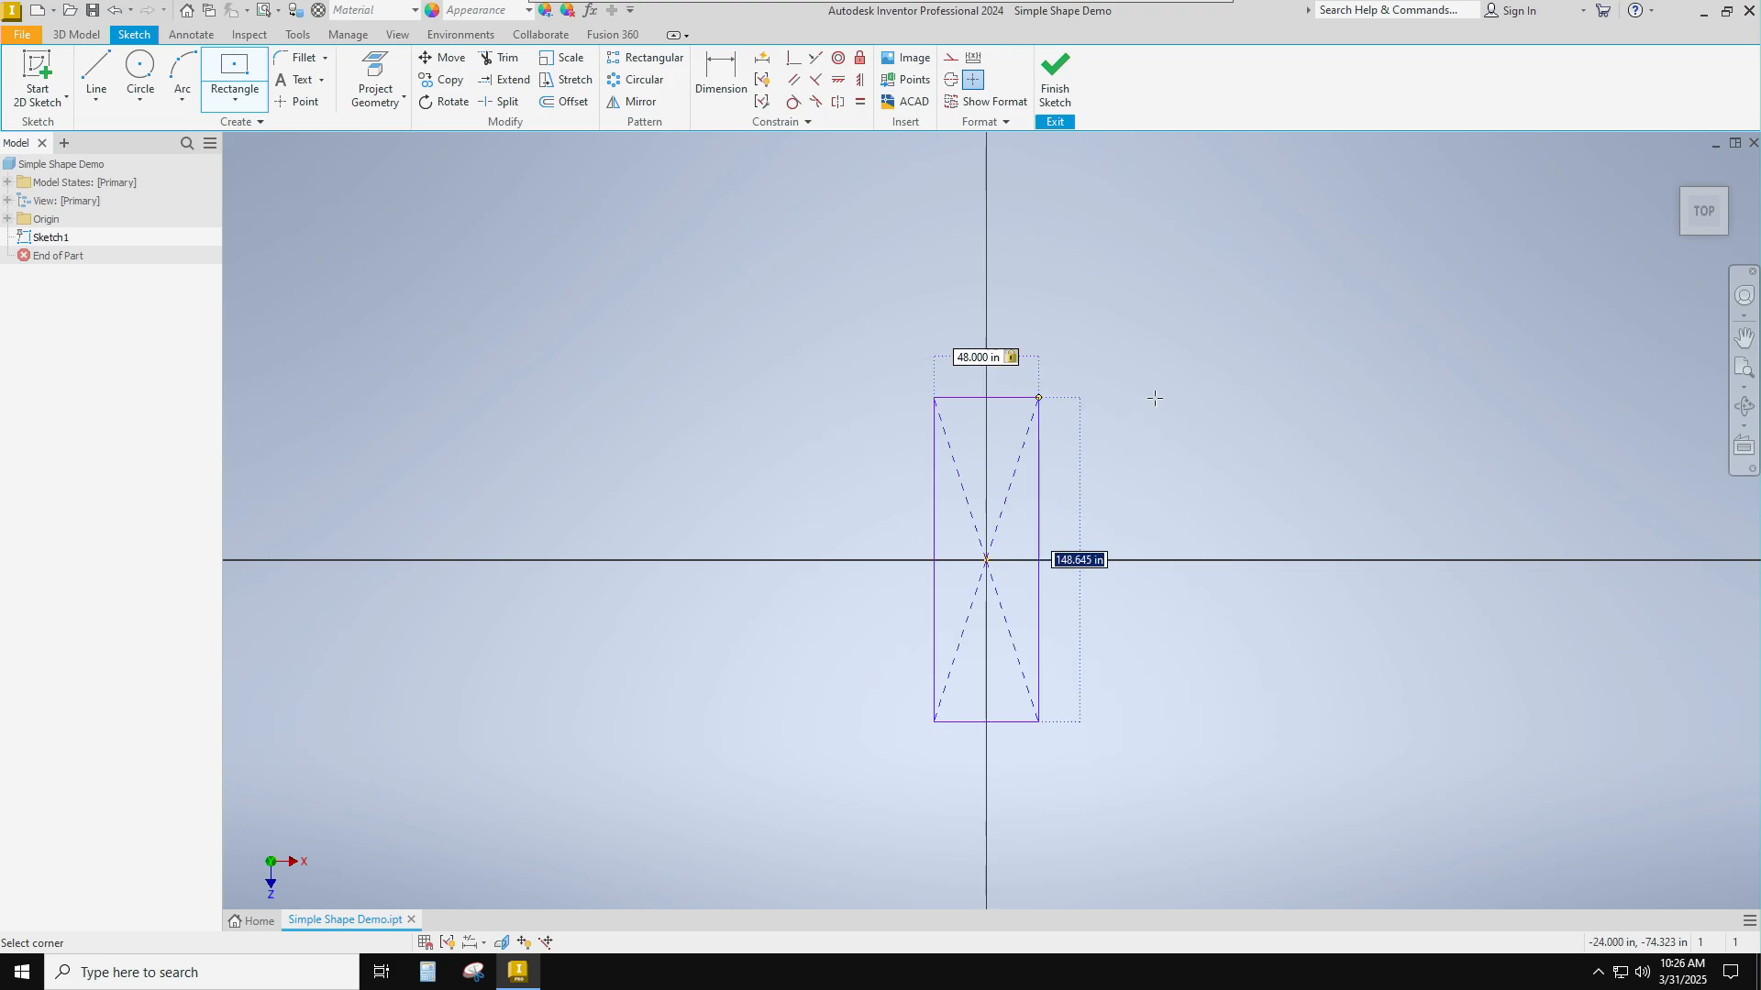
{"action": "type", "text": "48"}
{"action": "key", "text": "Return"}
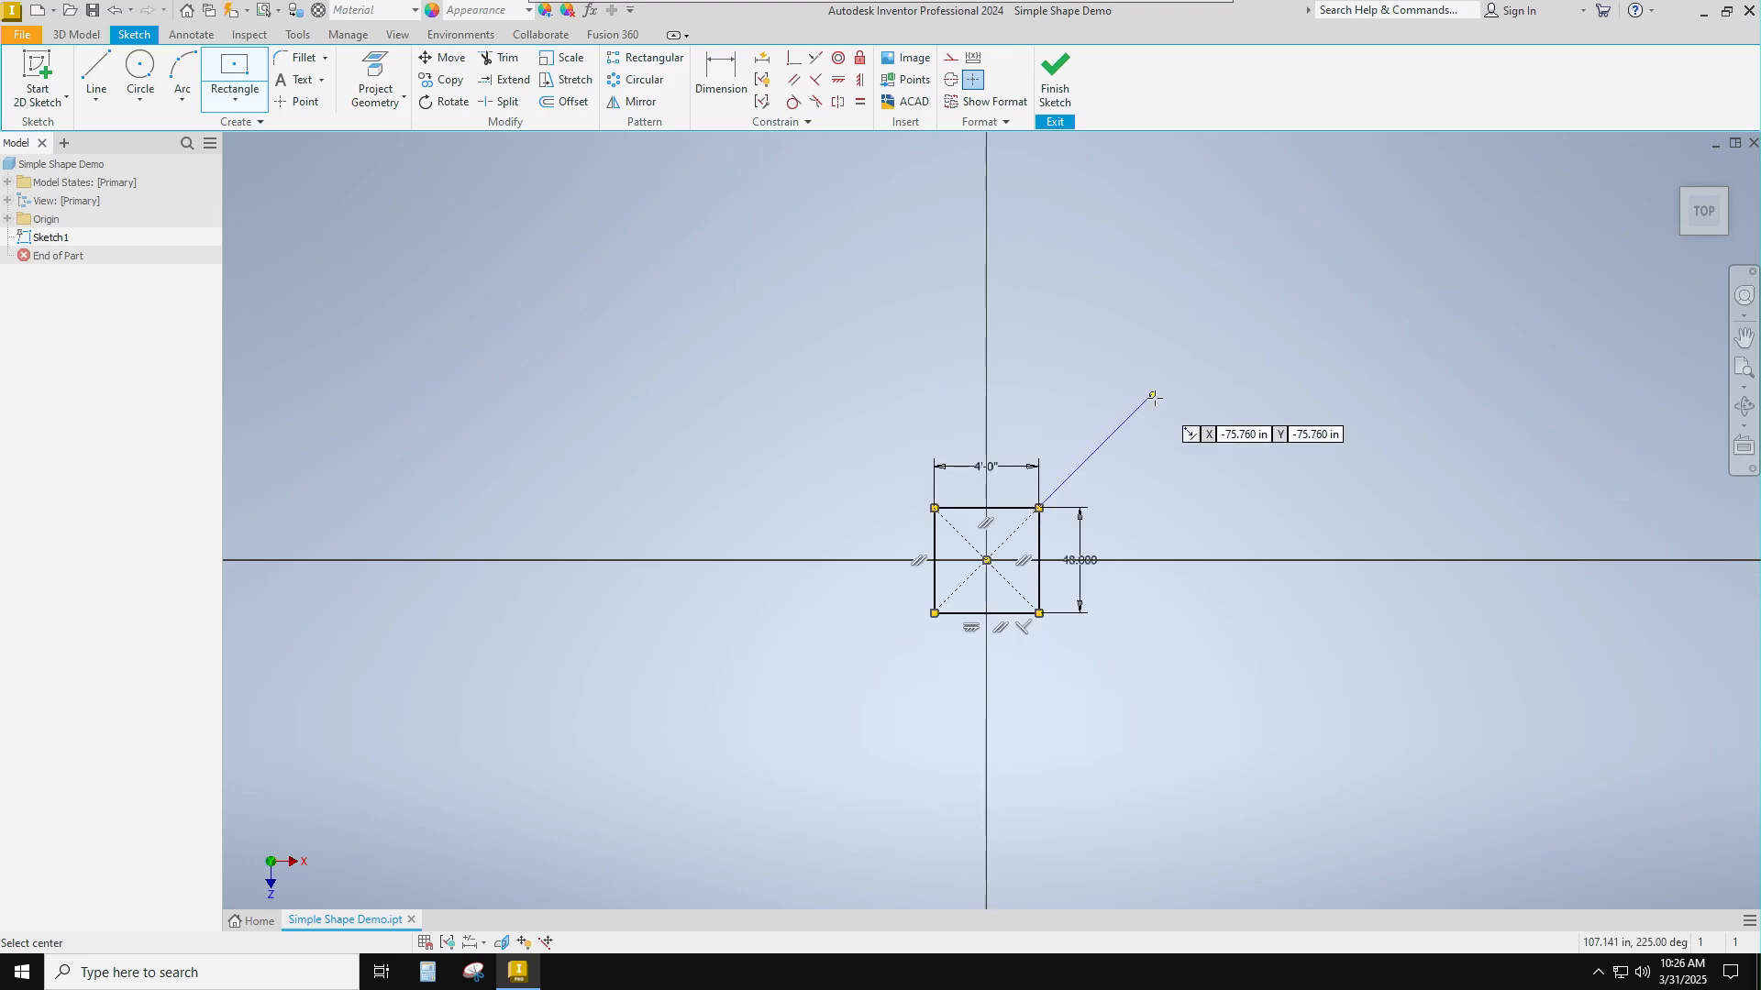
{"action": "key", "text": "Escape"}
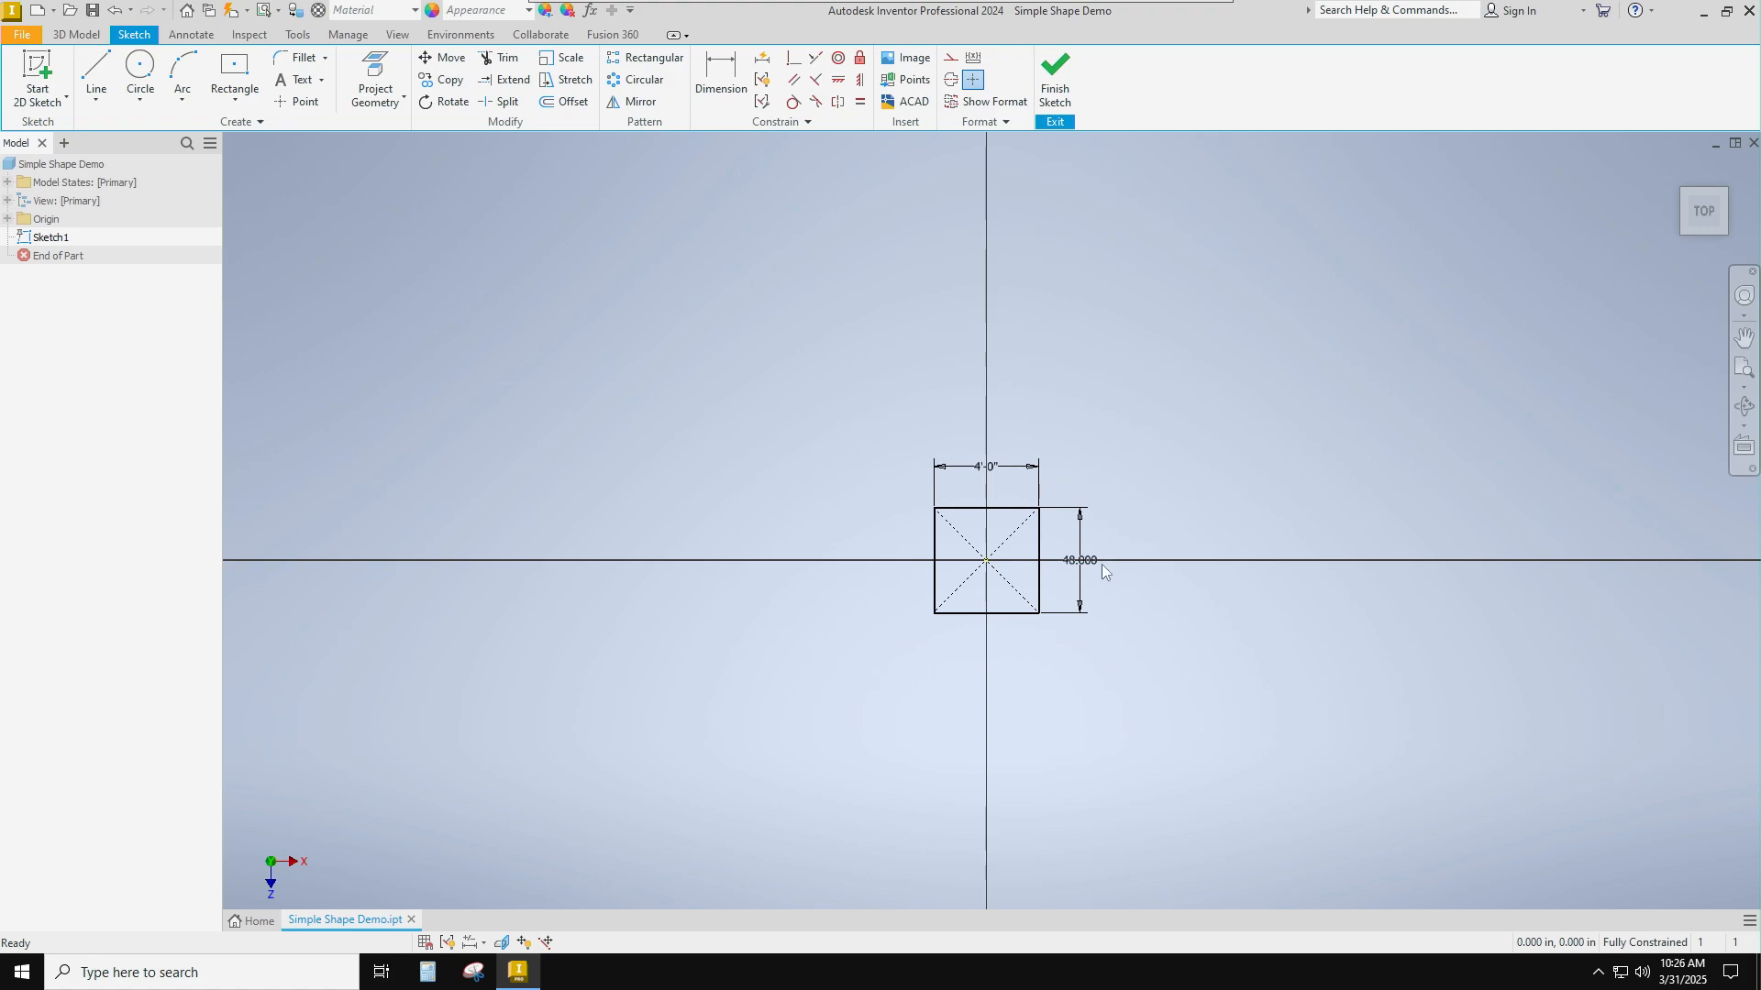
{"action": "left_click", "coordinate": [1056, 73]}
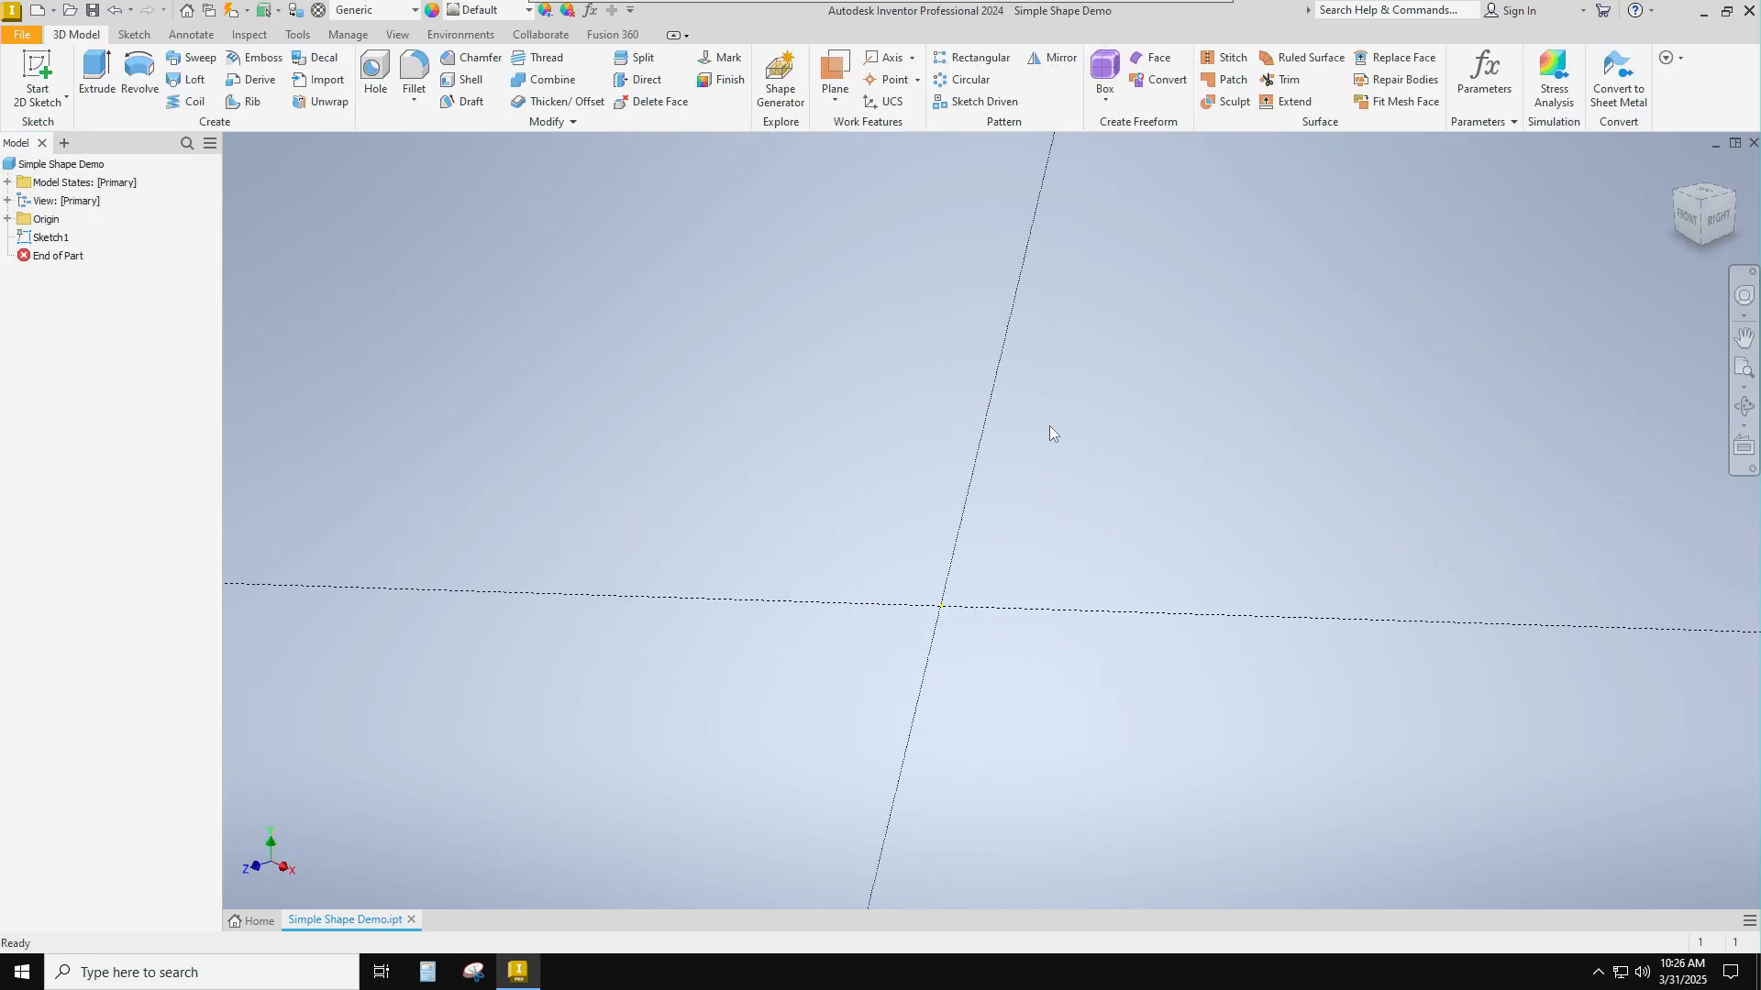
Extrude the square profile 48 in upward into a solid cube.
{"action": "scroll", "coordinate": [1048, 428], "scroll_direction": "down", "scroll_amount": 5}
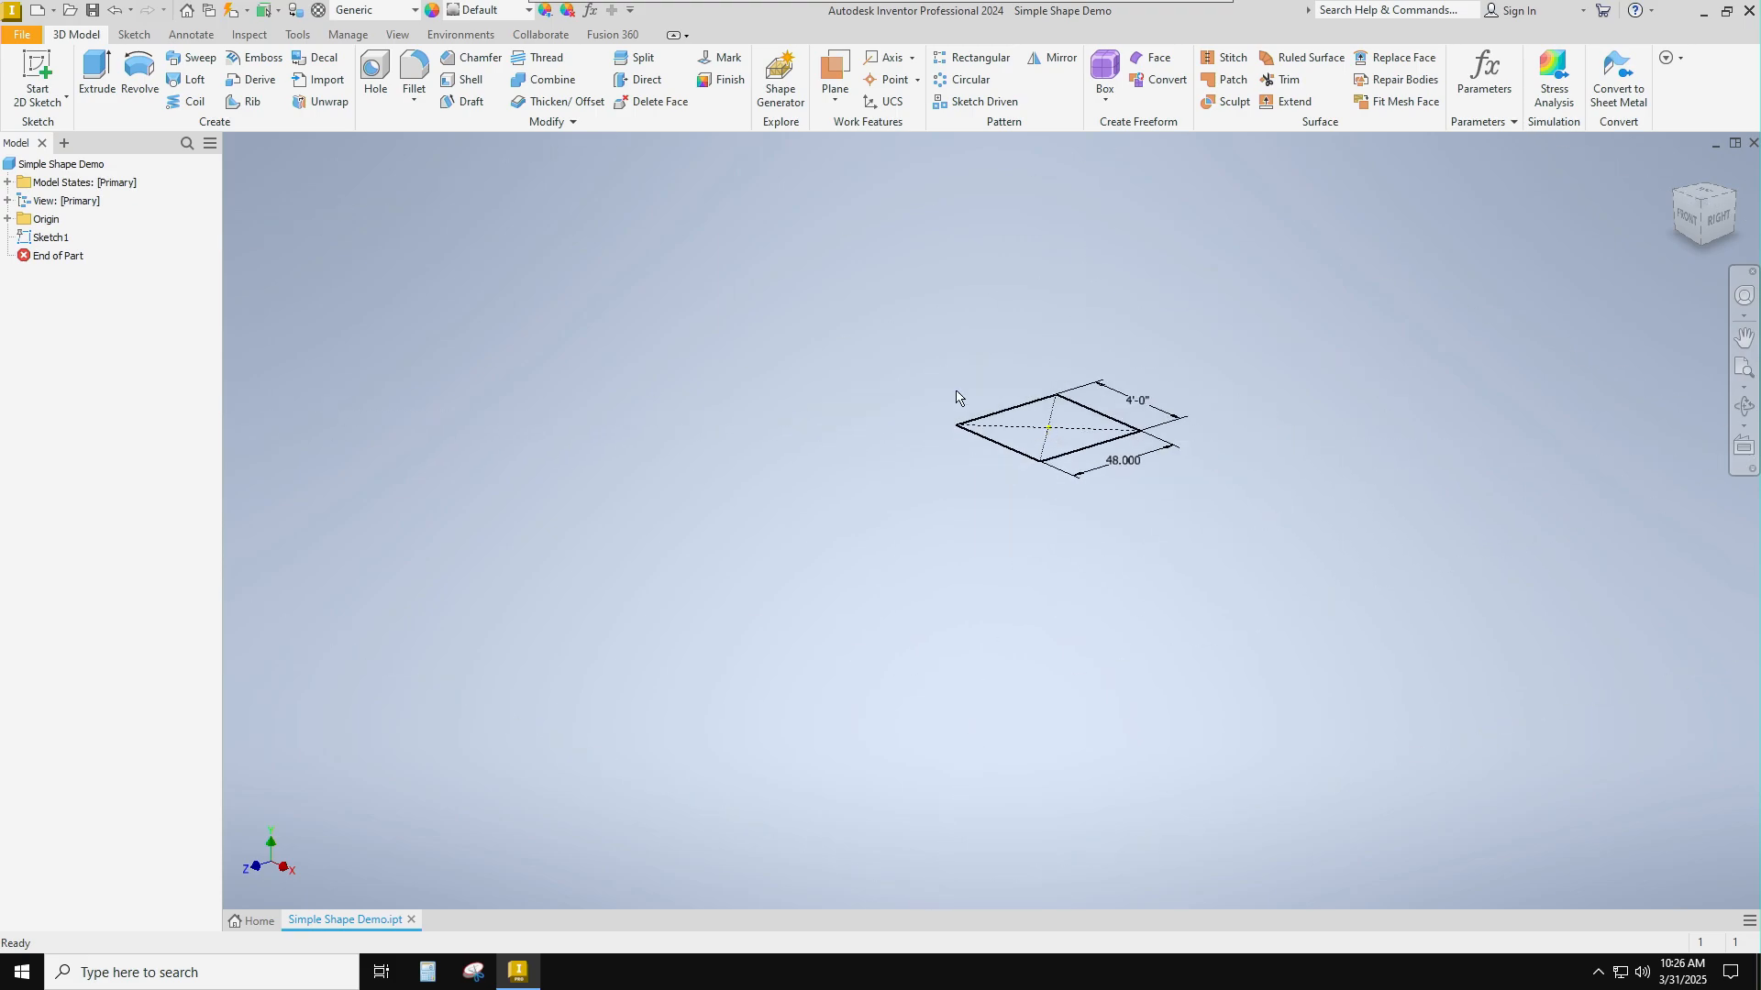
{"action": "left_click", "coordinate": [97, 70]}
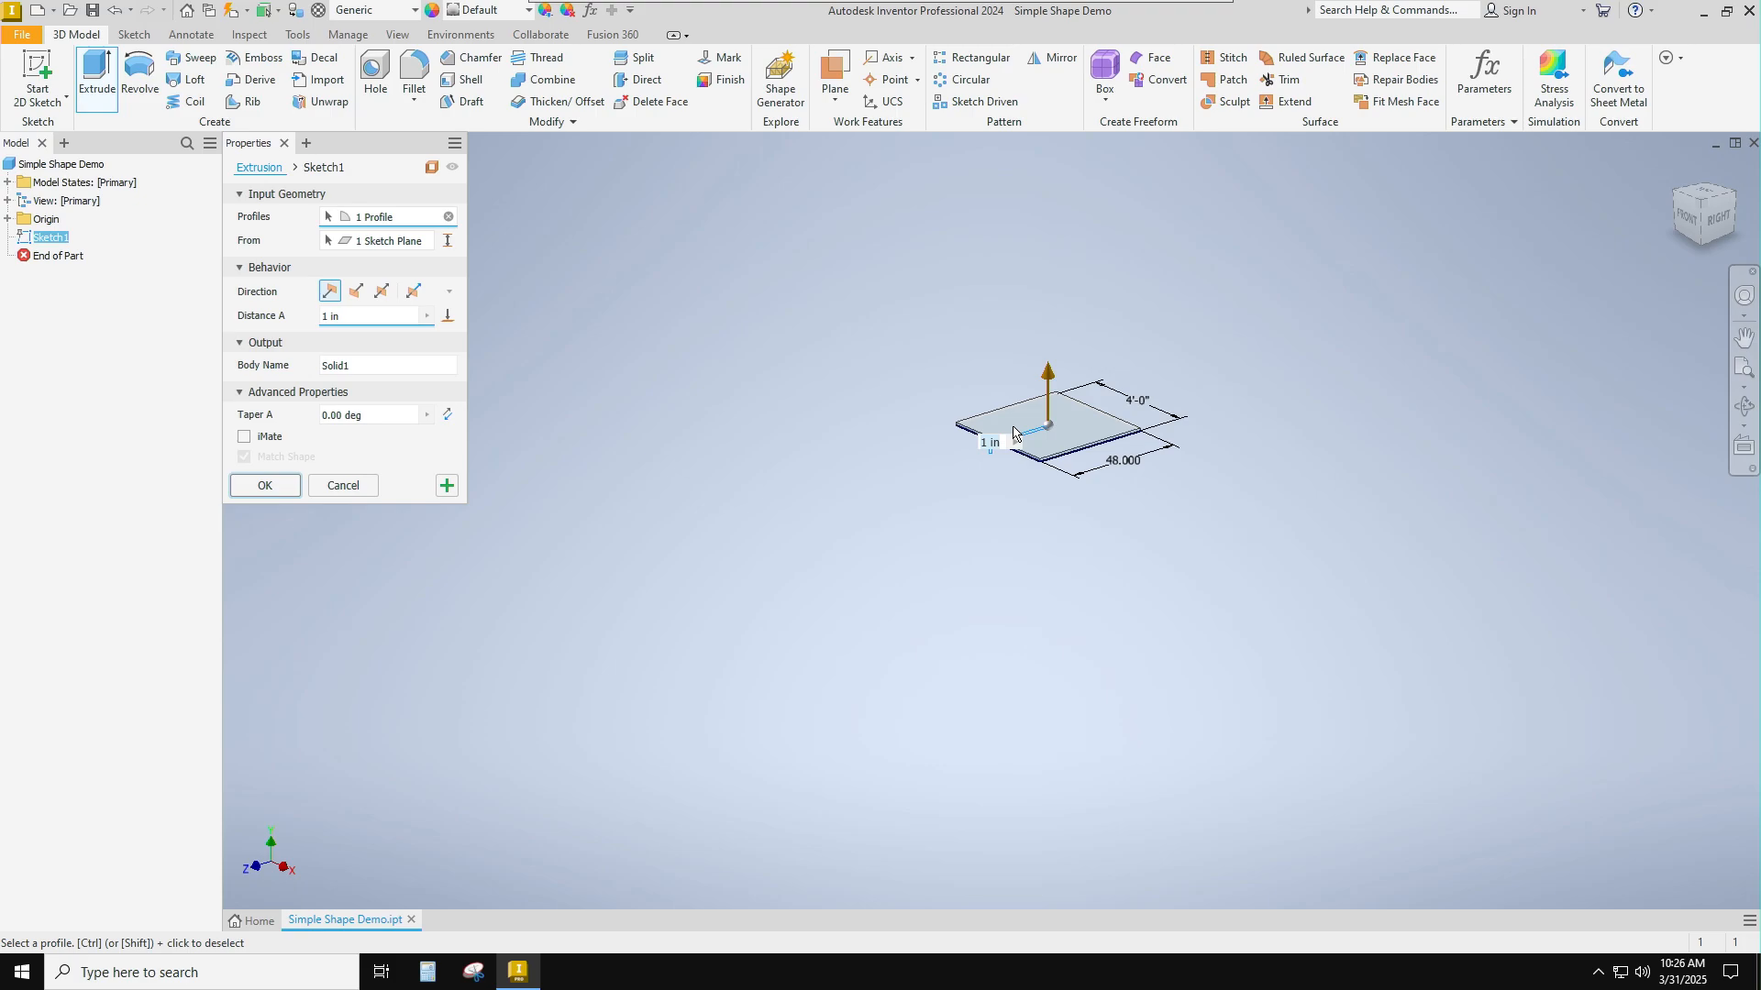
{"action": "key", "text": "ctrl"}
{"action": "left_click_drag", "start_coordinate": [356, 316], "coordinate": [296, 313]}
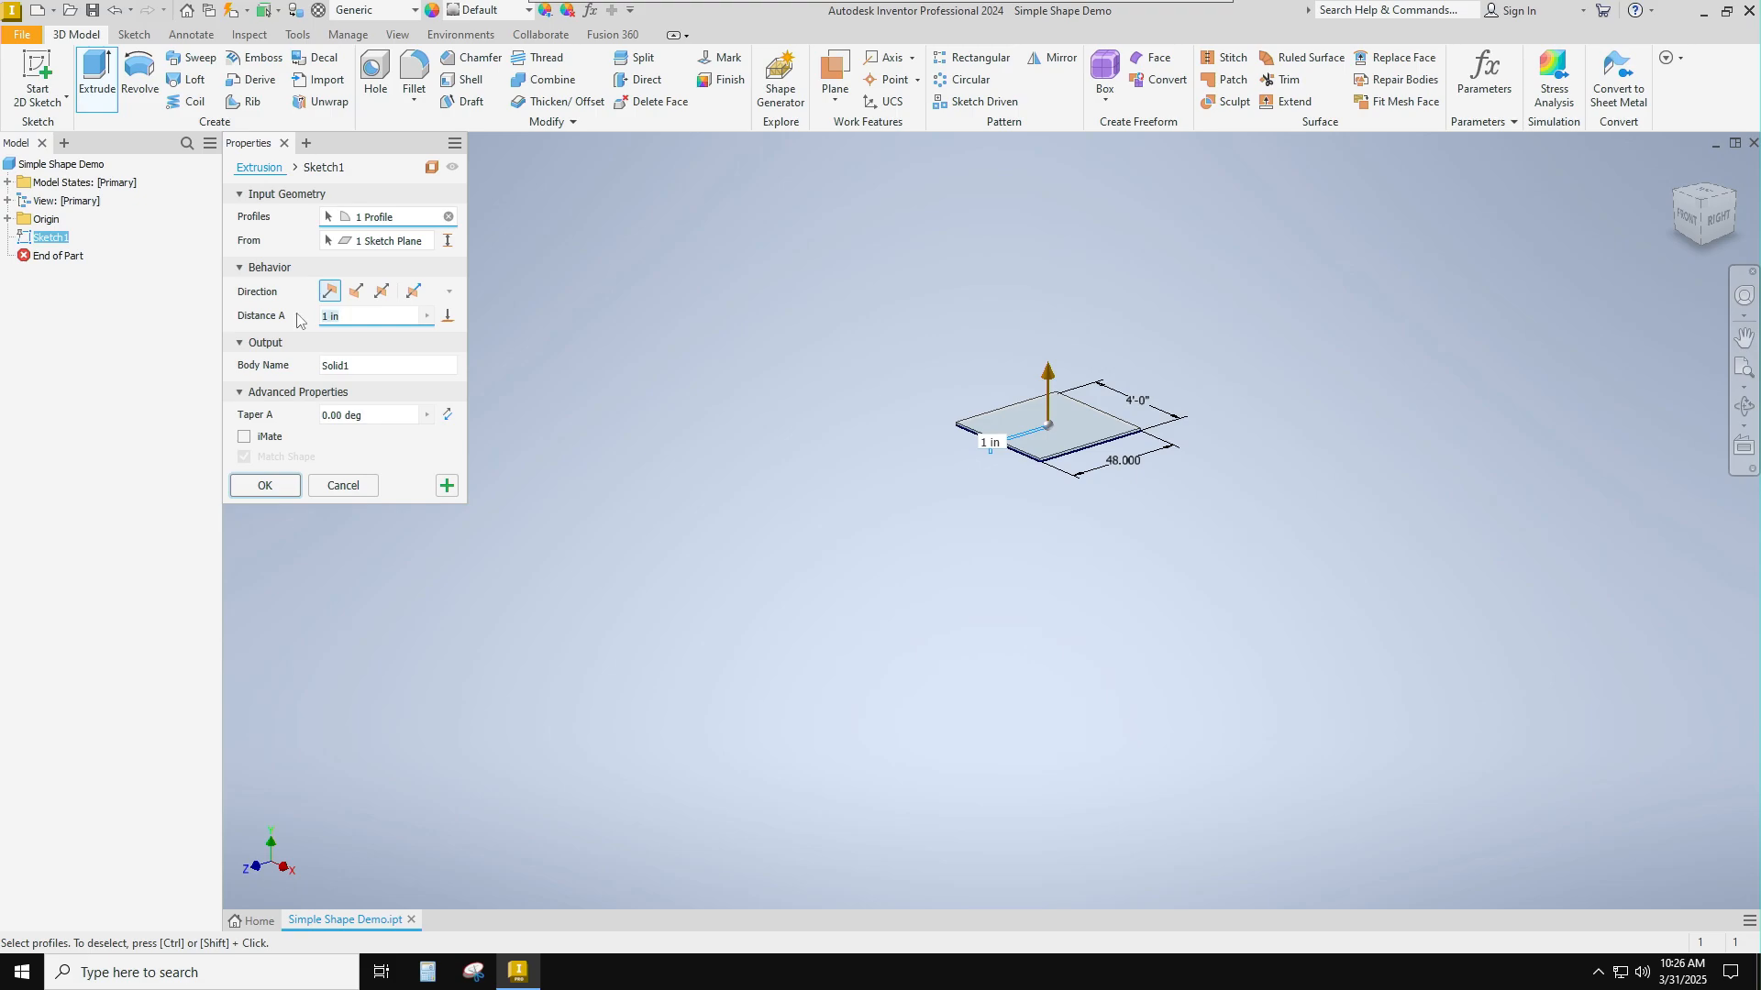
{"action": "type", "text": "48"}
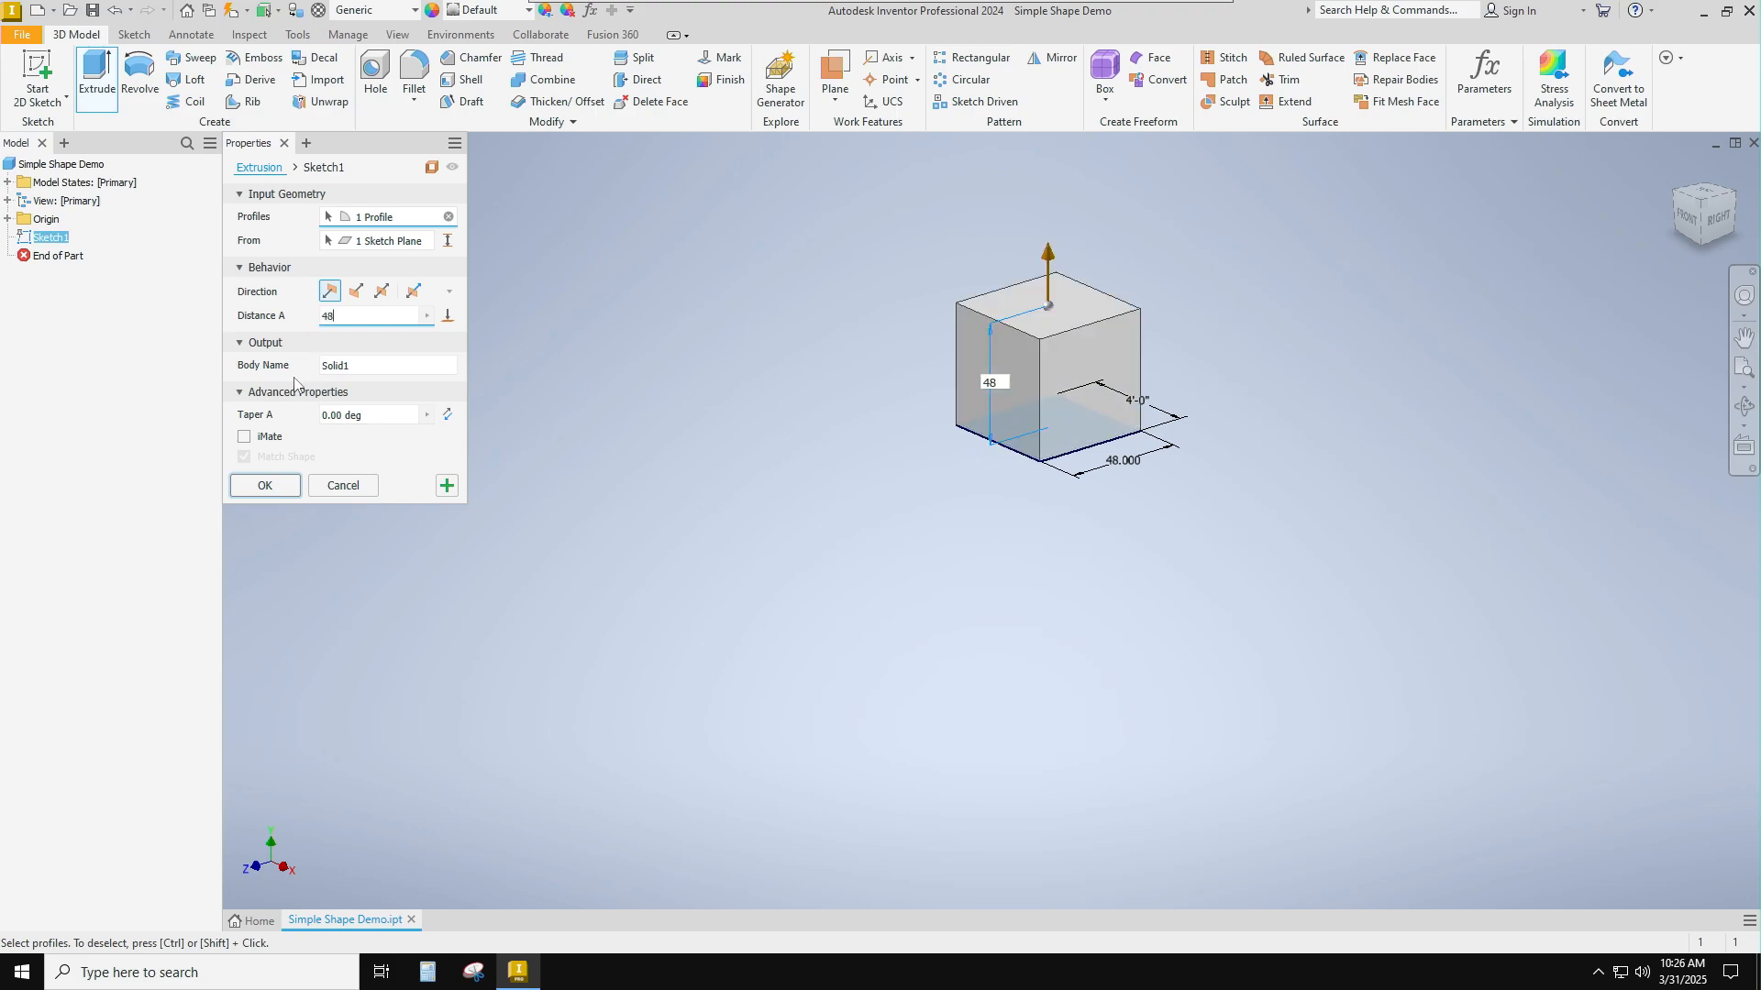
{"action": "left_click", "coordinate": [268, 486]}
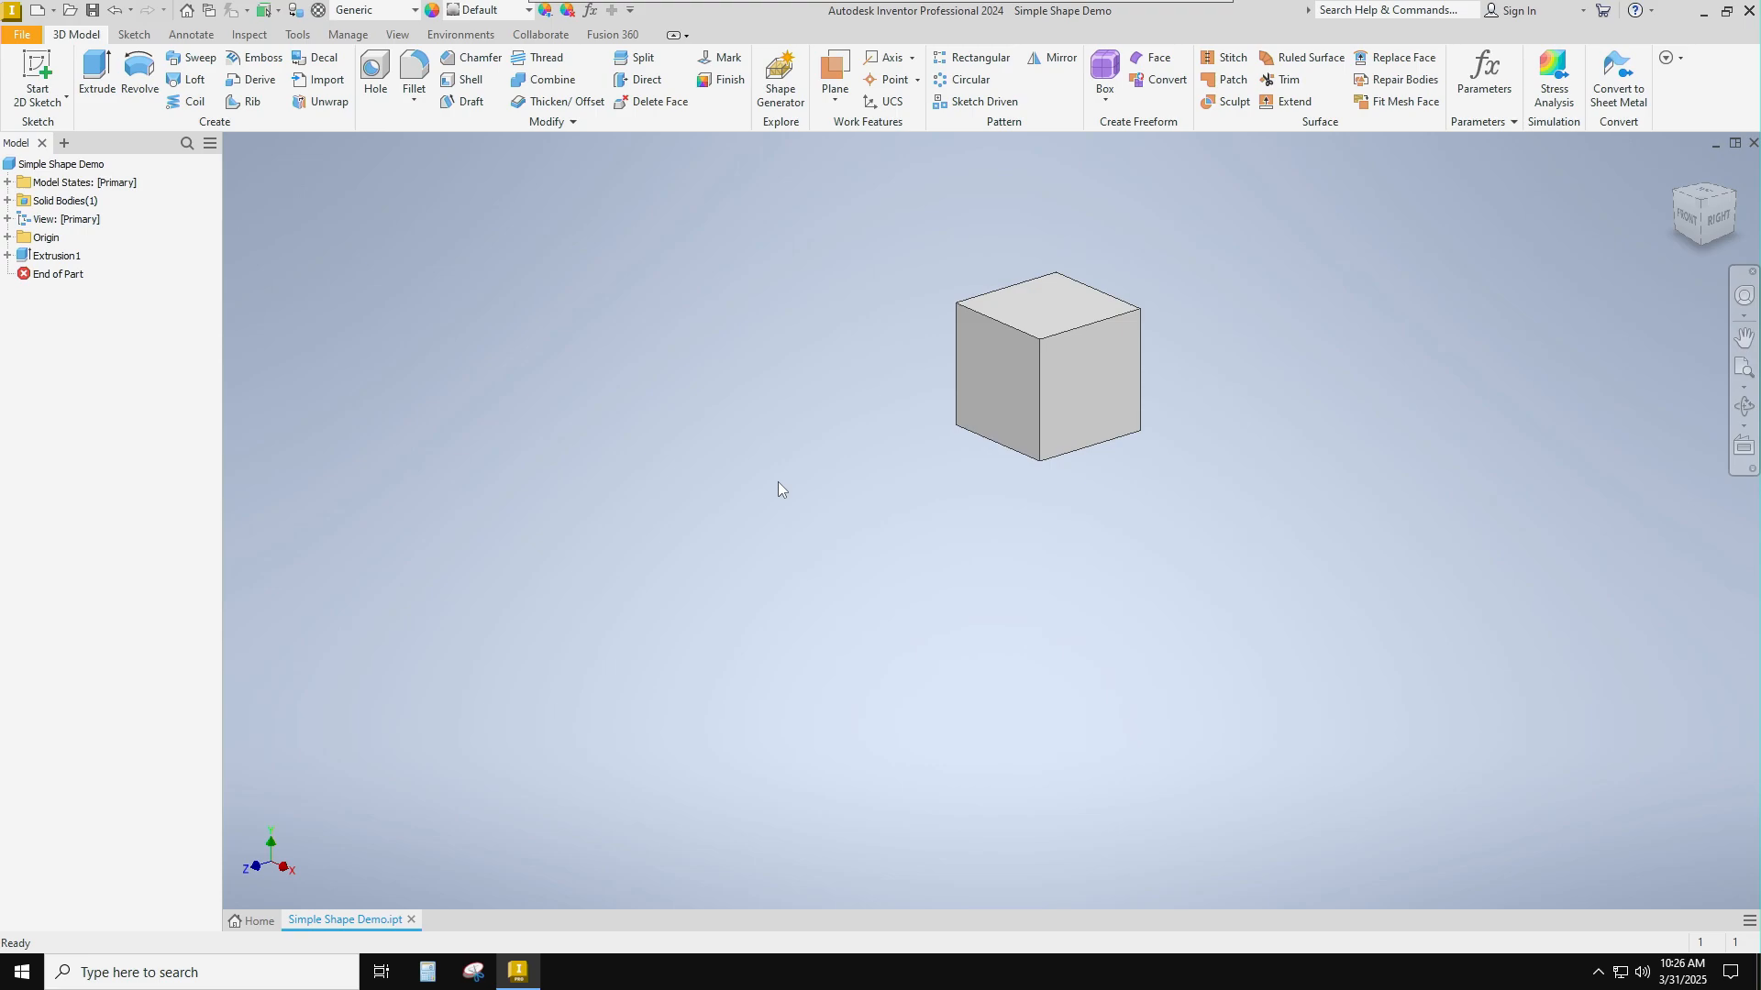
Start a 2D sketch on the cube's top face.
{"action": "key", "text": "Home"}
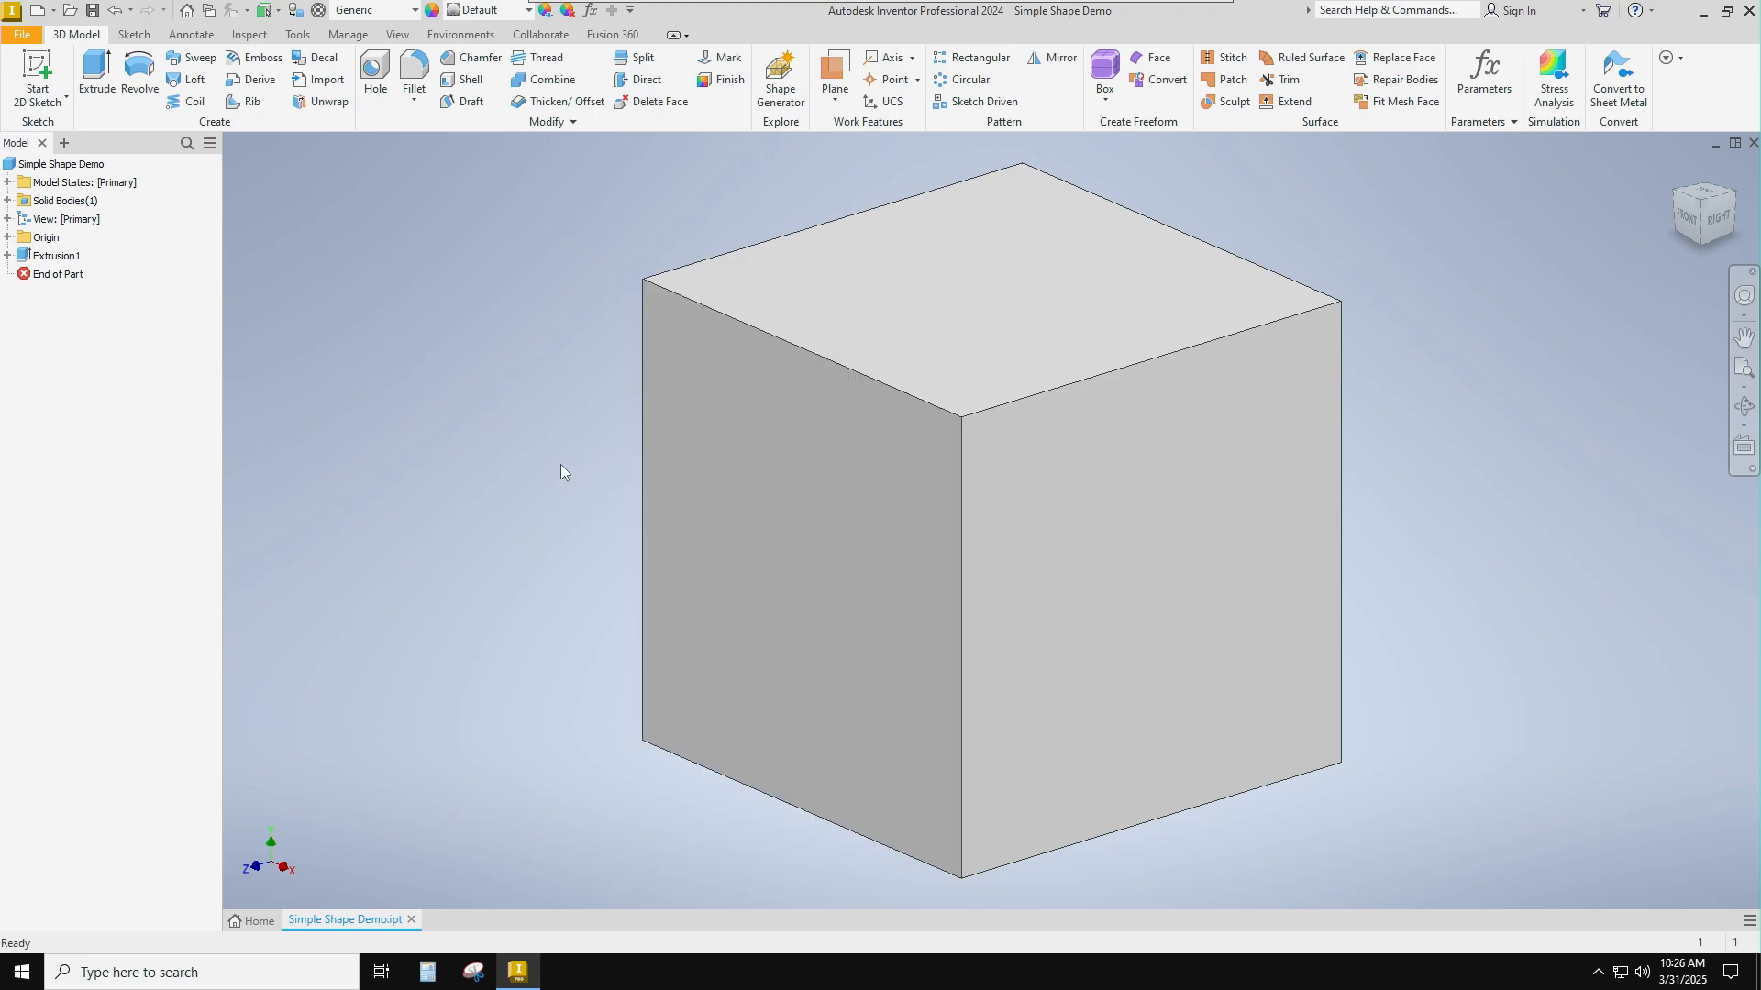
{"action": "scroll", "coordinate": [561, 473], "scroll_direction": "down", "scroll_amount": 3}
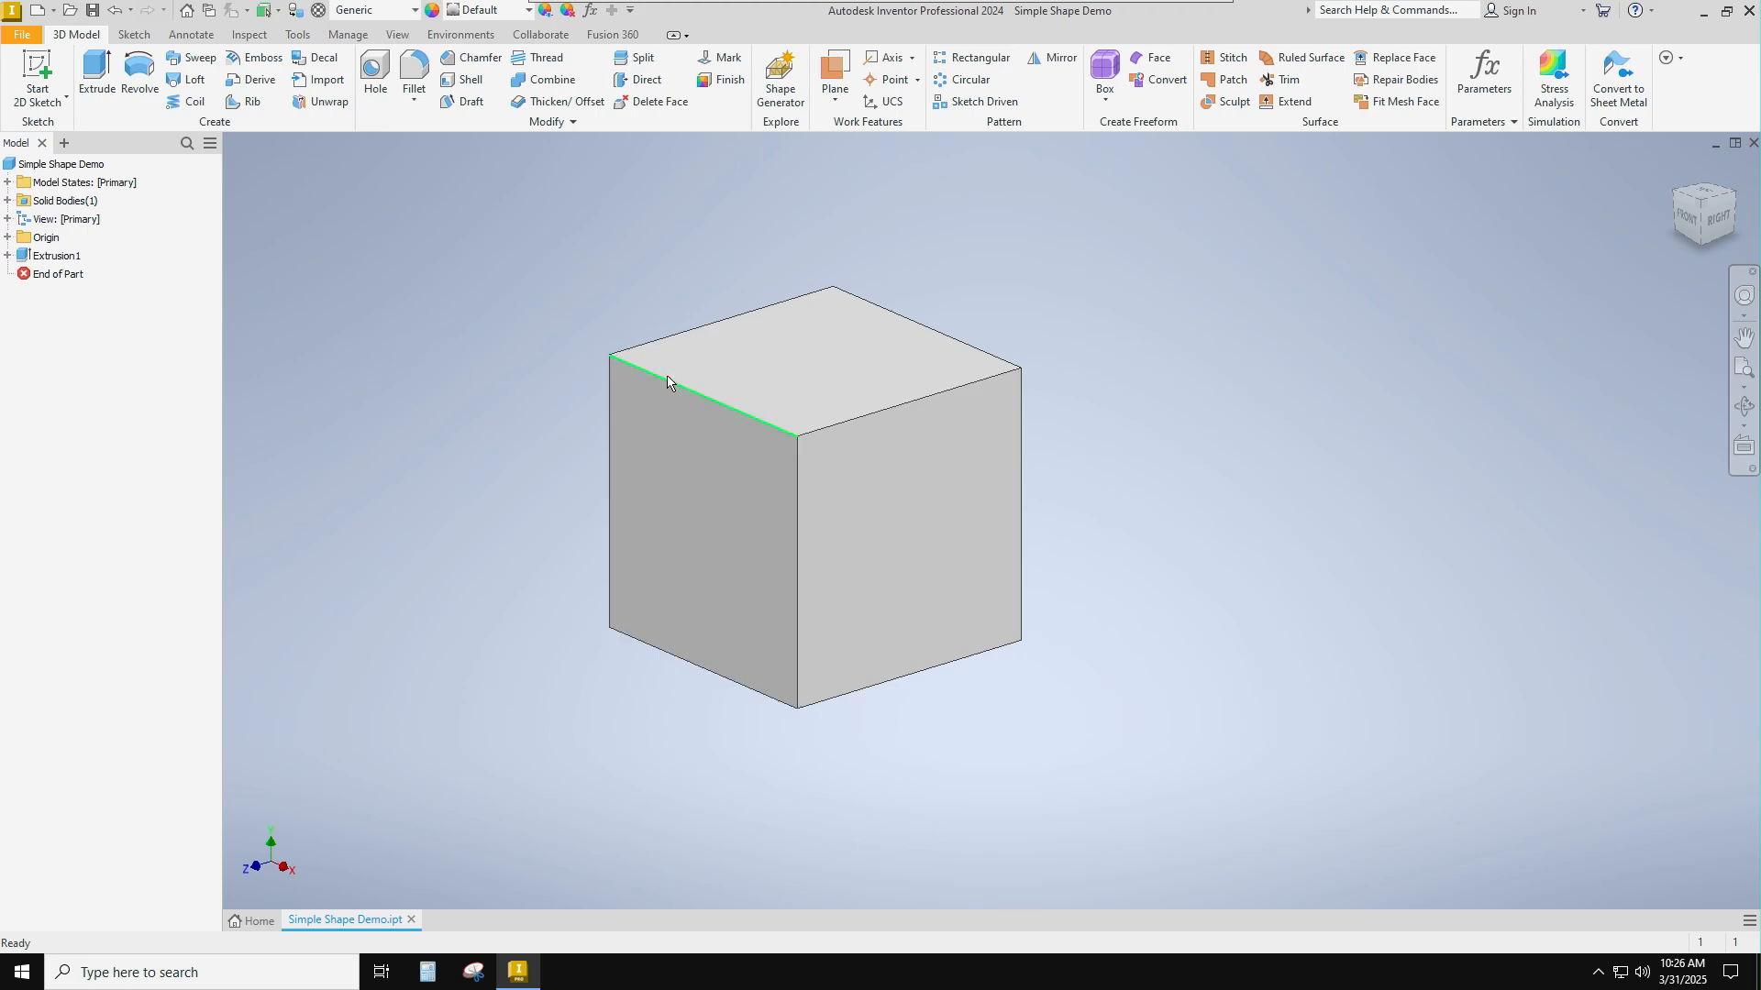
{"action": "key", "text": "ctrl"}
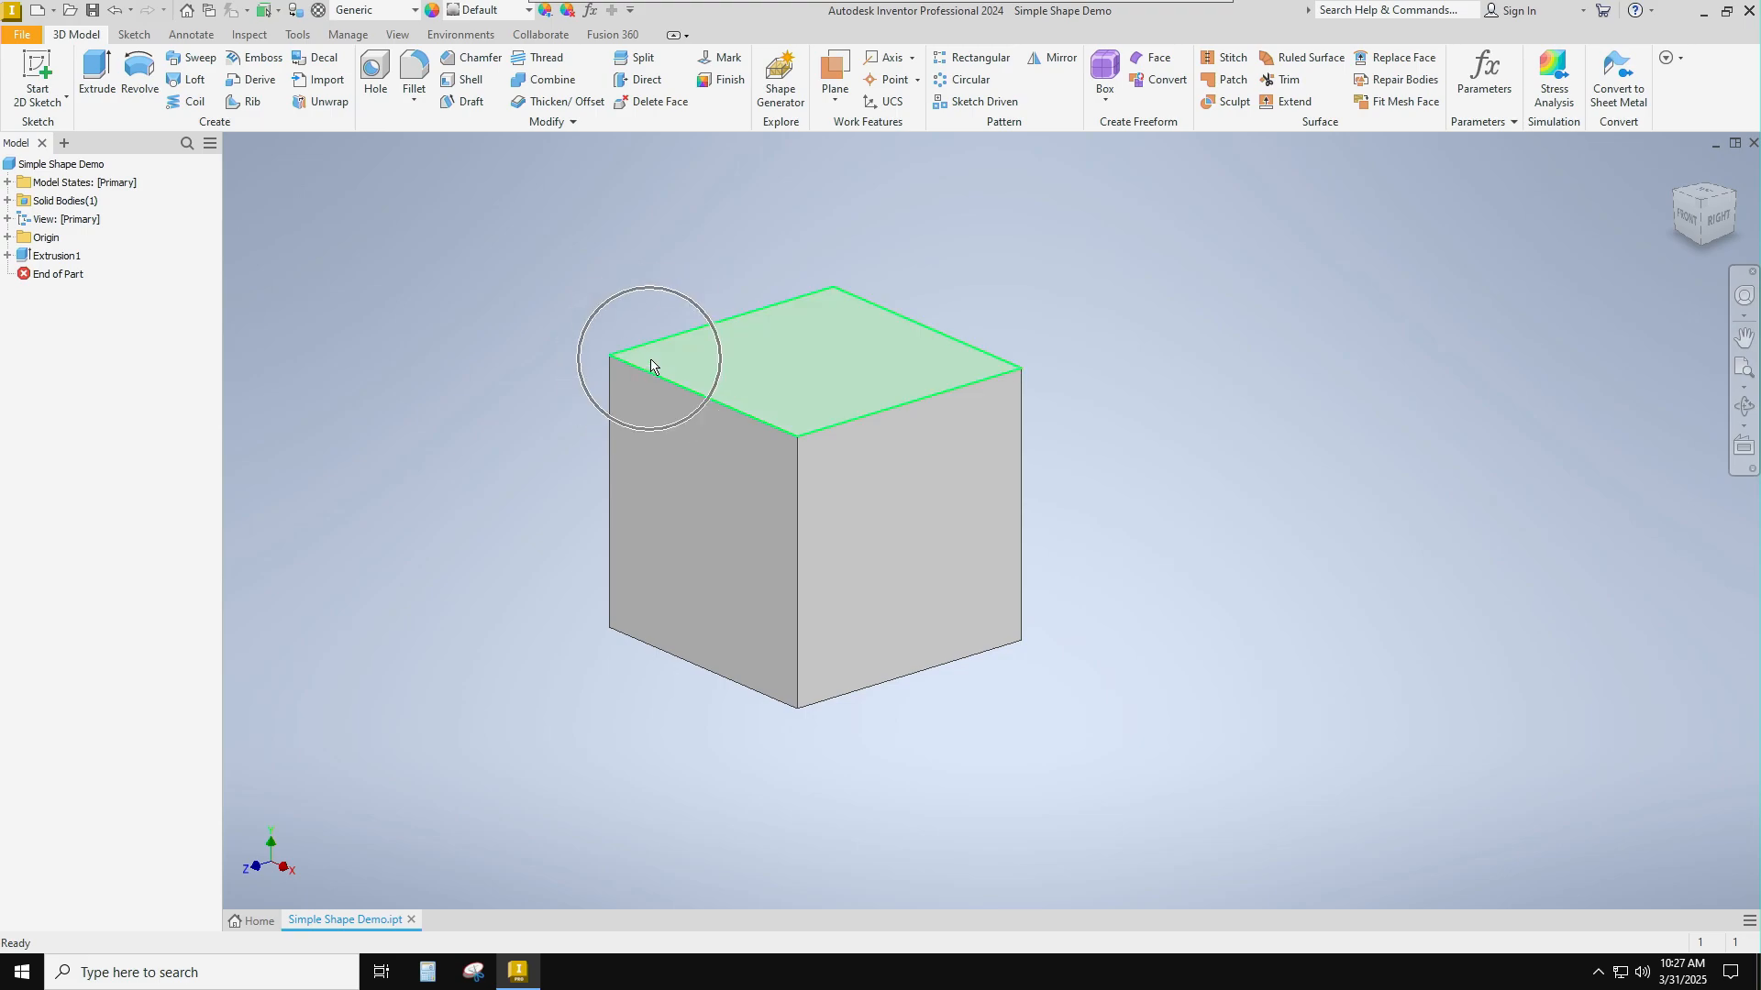
{"action": "key", "text": "ctrl"}
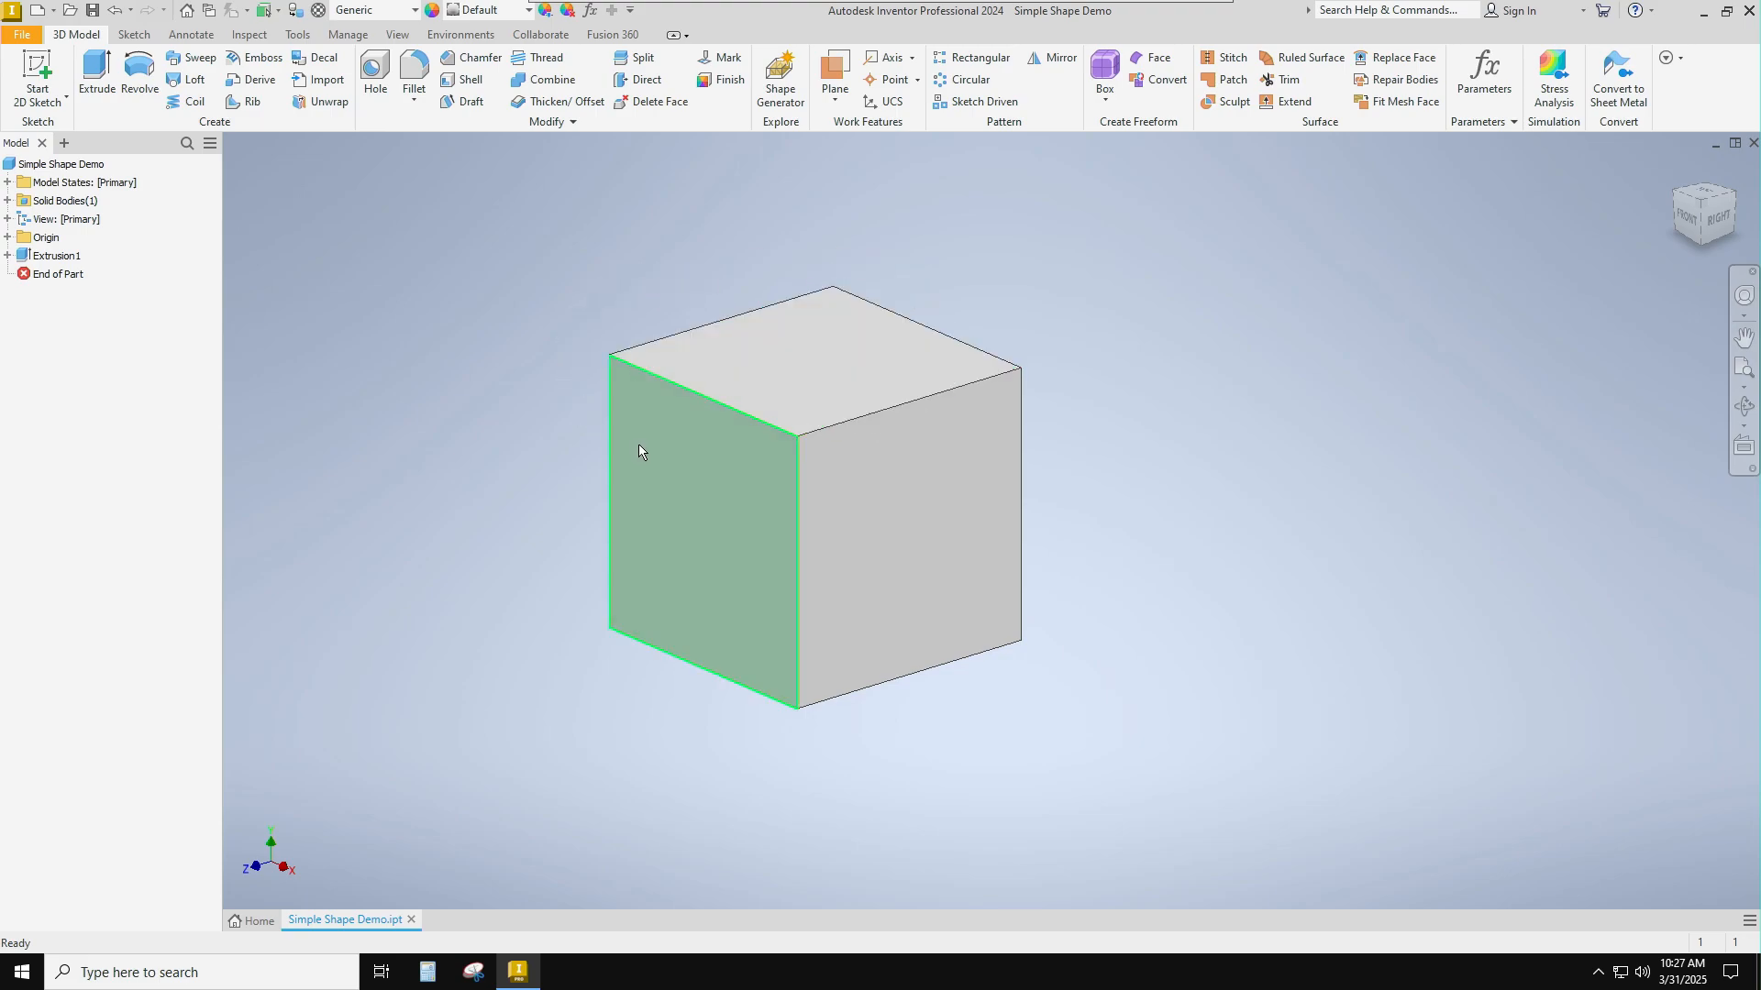
{"action": "key", "text": "ctrl"}
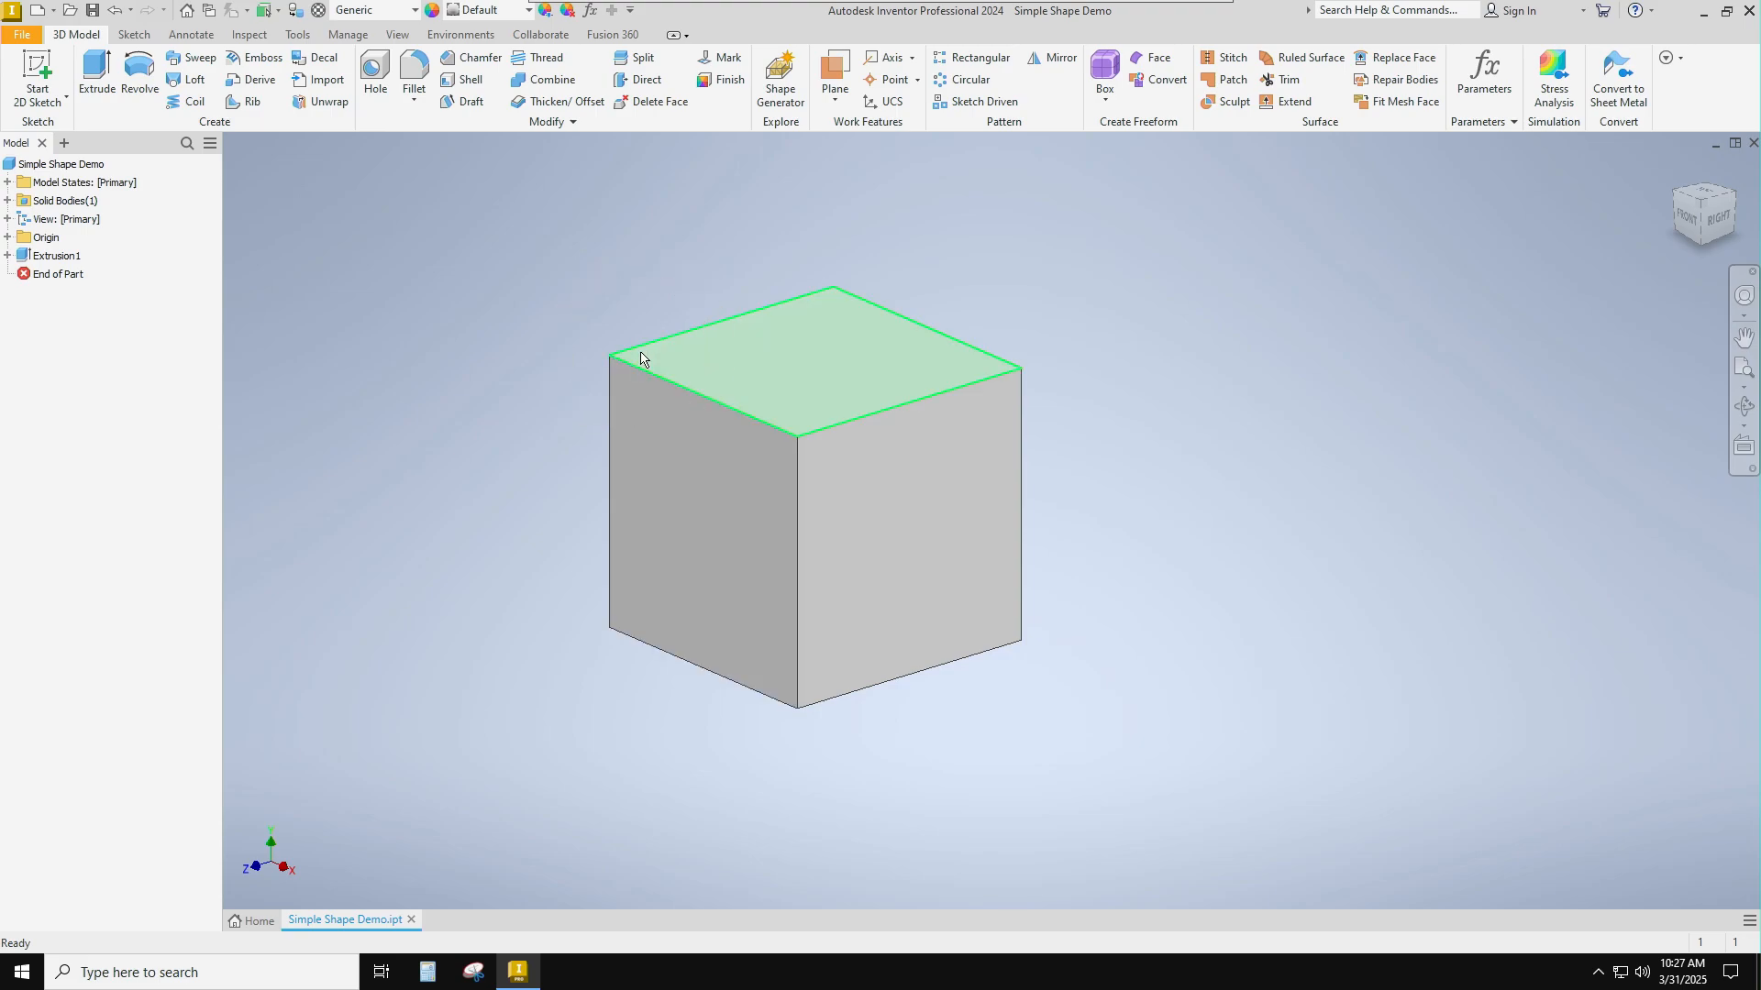
{"action": "key", "text": "ctrl"}
{"action": "mouse_move", "coordinate": [633, 362]}
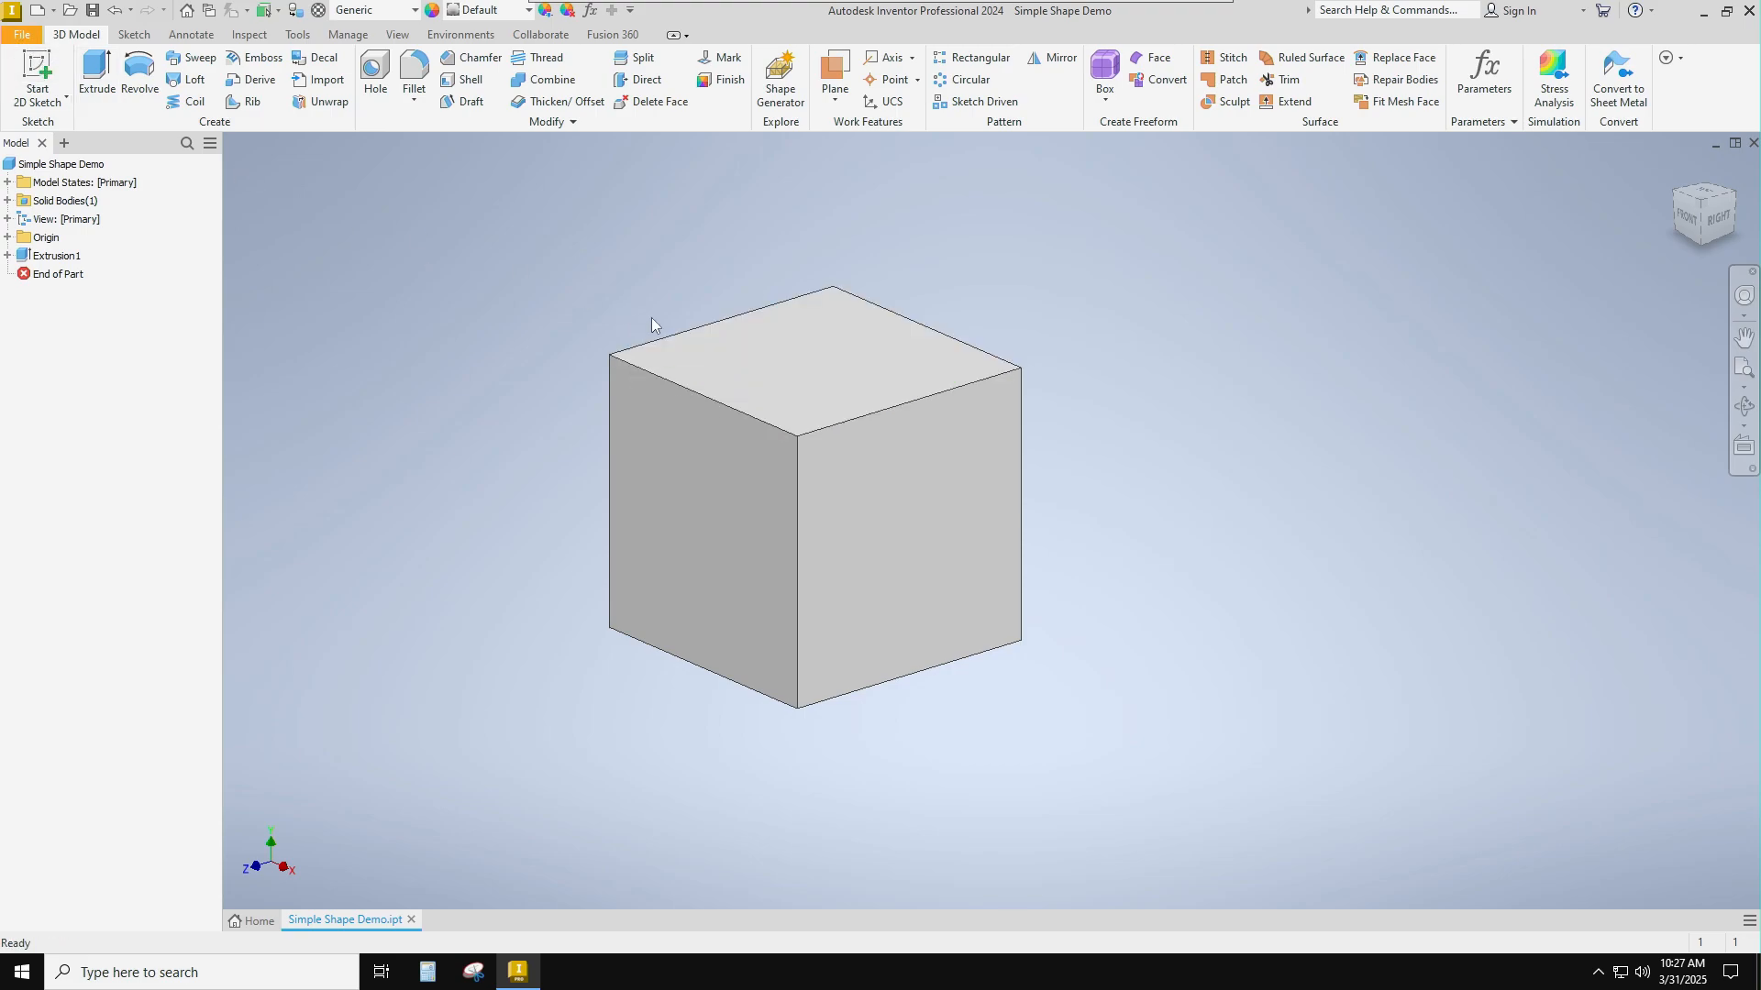
{"action": "left_click", "coordinate": [38, 69]}
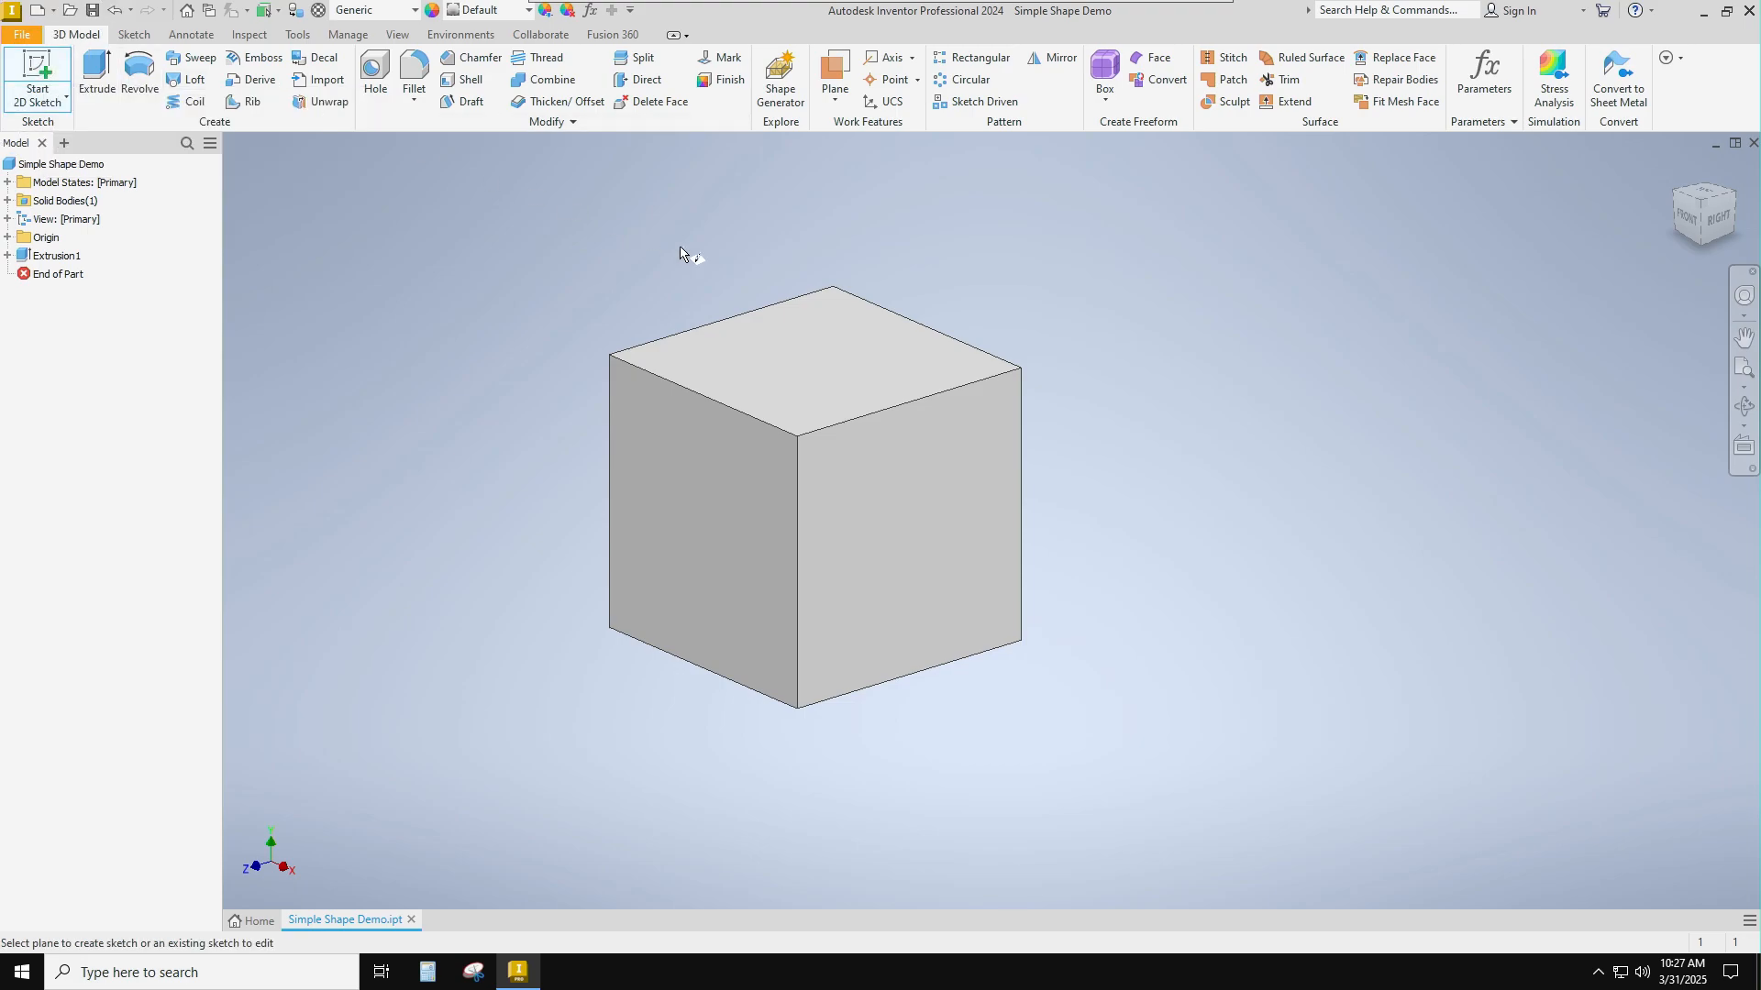
{"action": "left_click", "coordinate": [745, 362]}
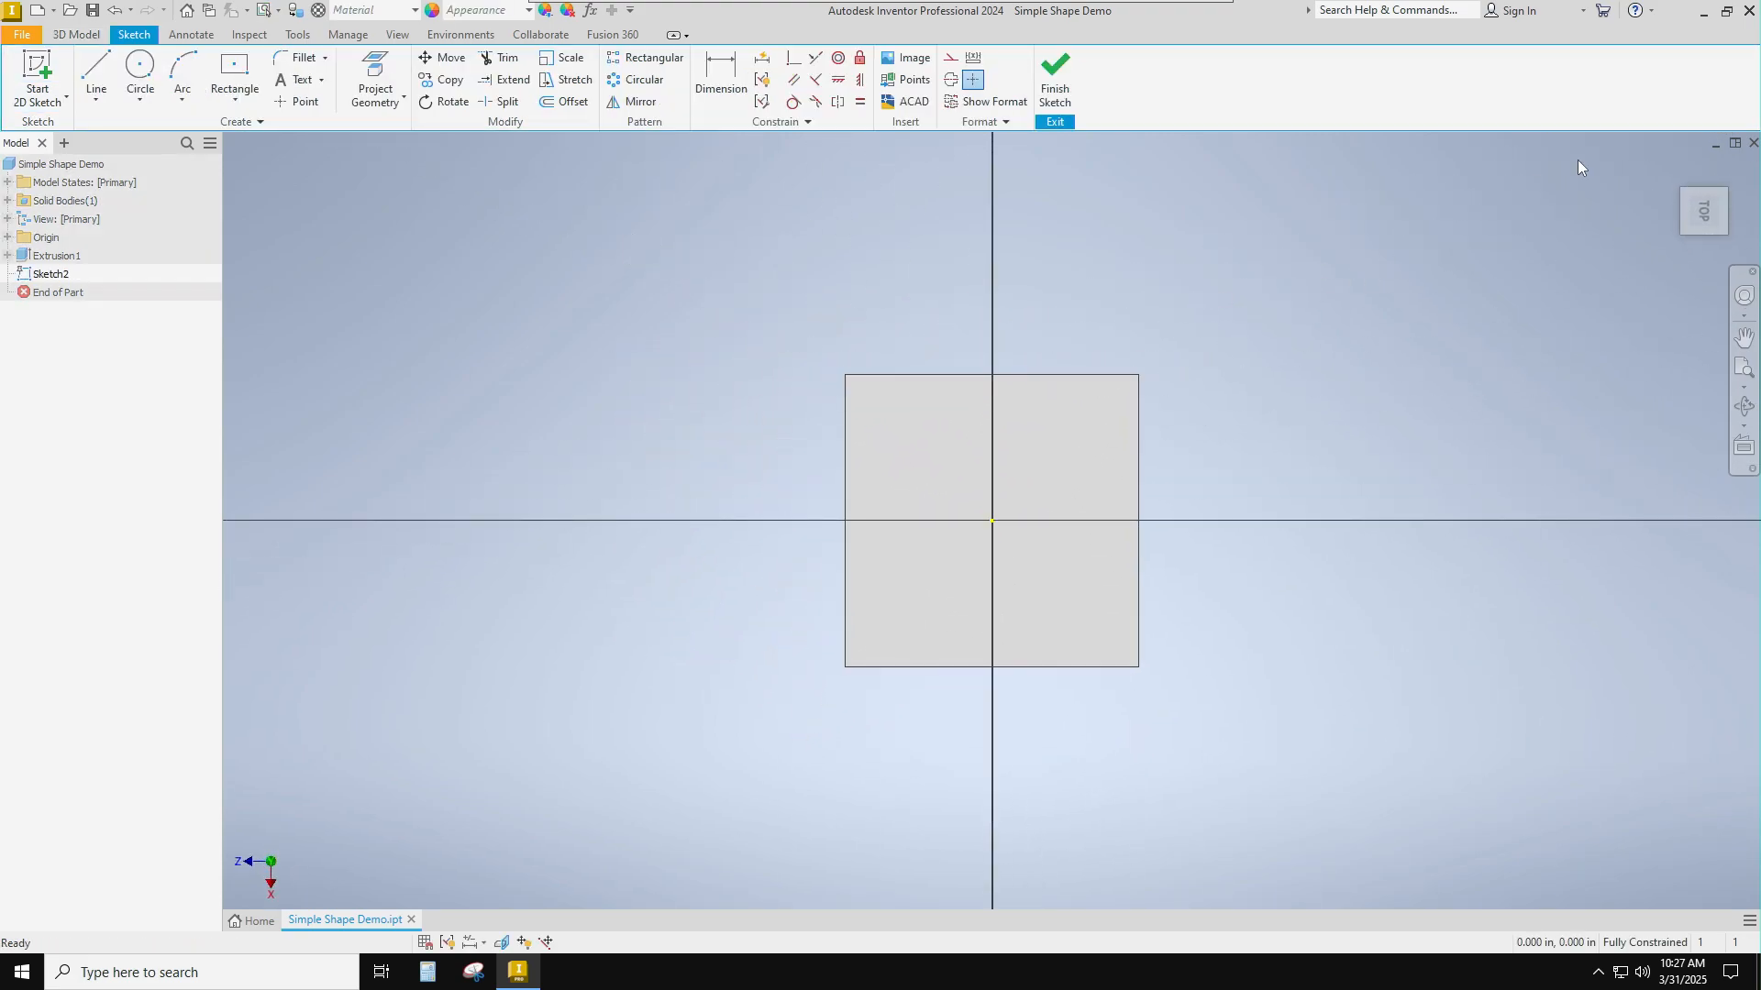
{"action": "left_click", "coordinate": [1732, 165]}
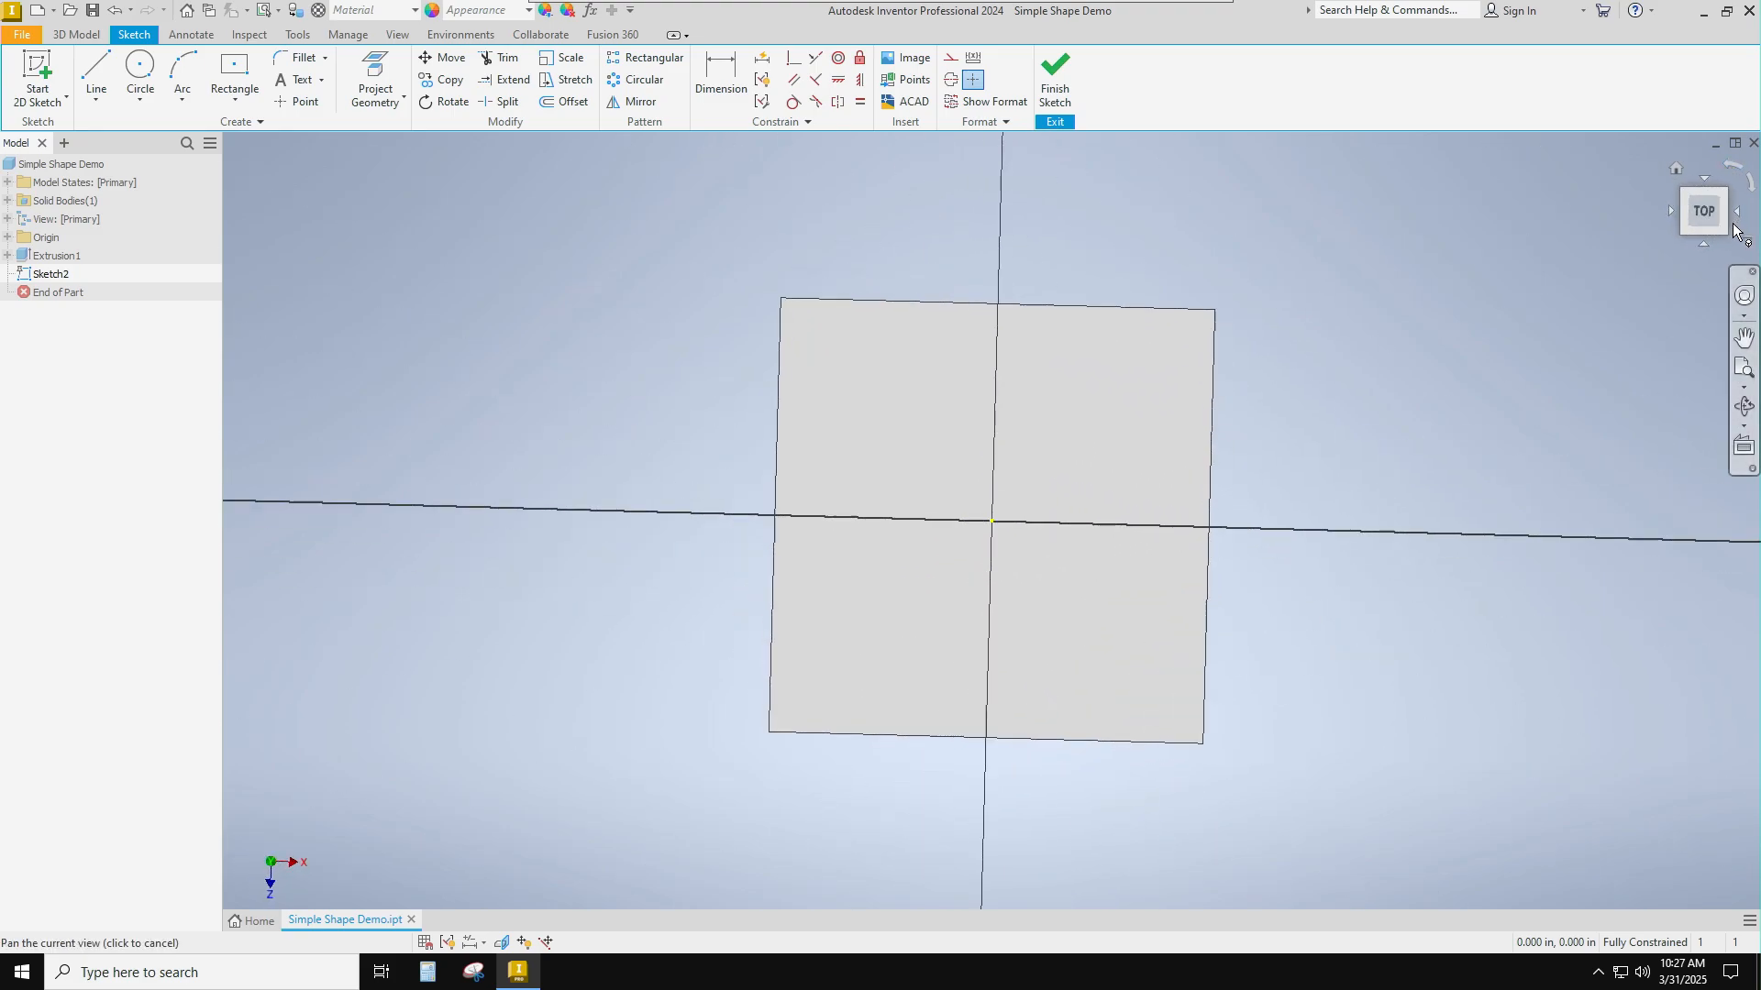
{"action": "left_click", "coordinate": [1727, 235]}
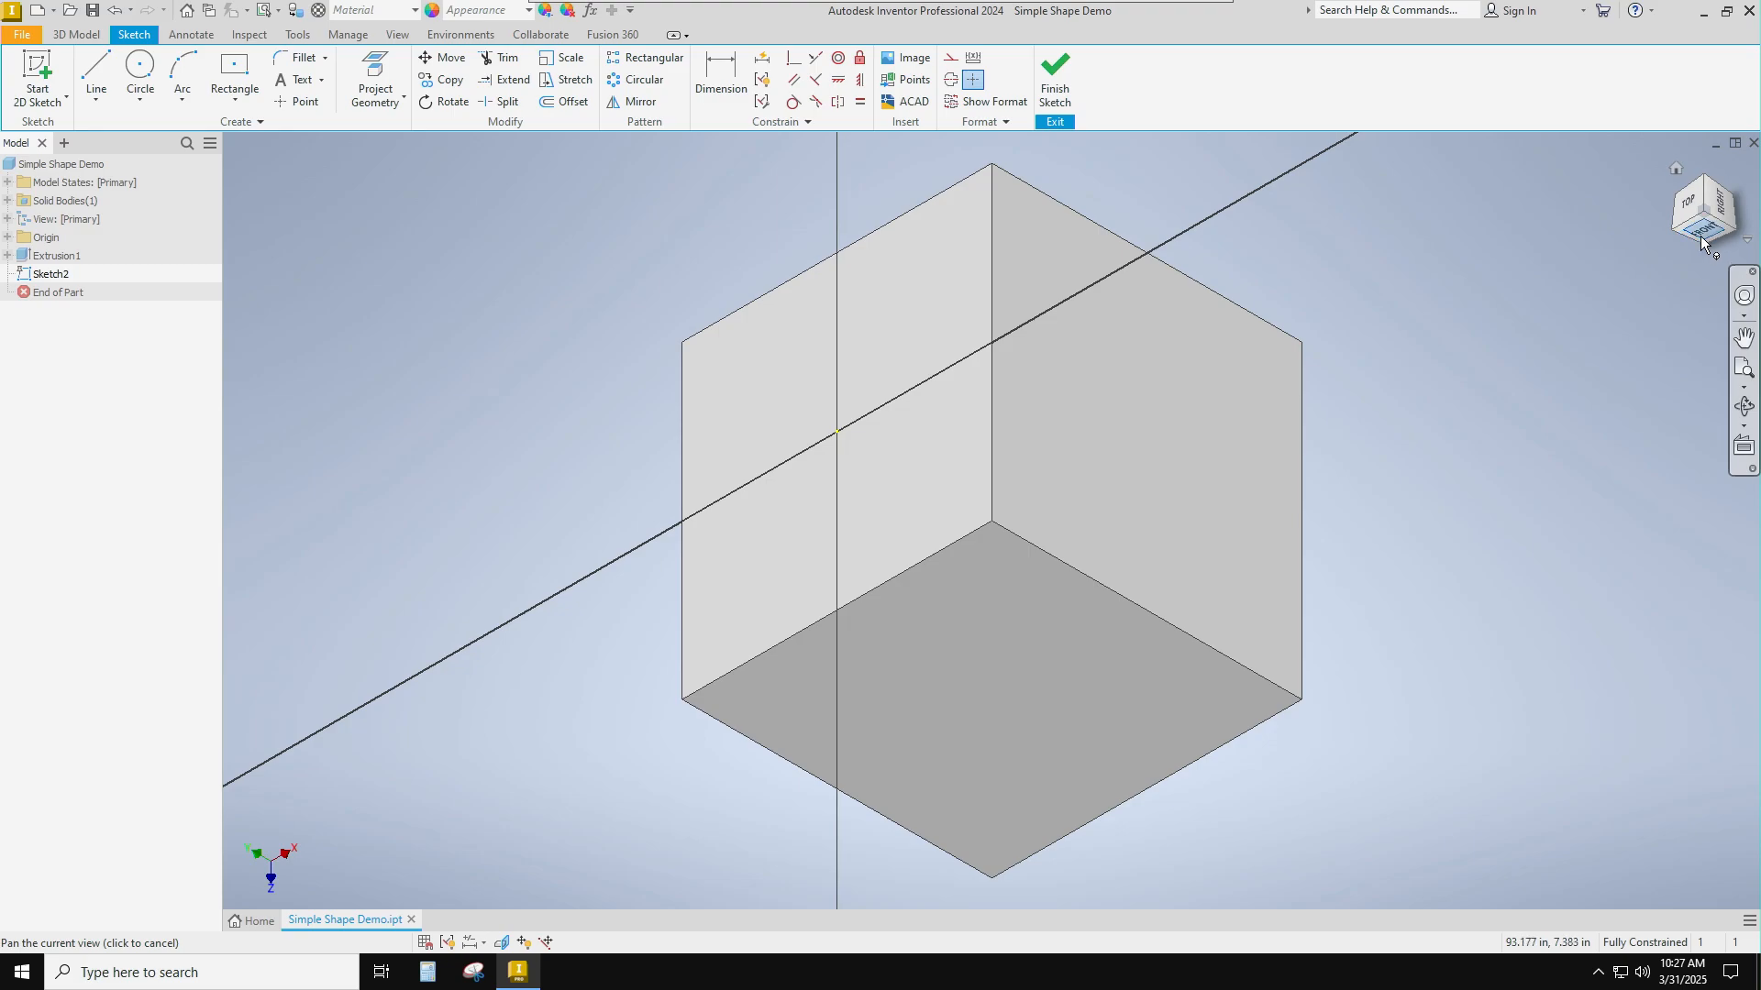
{"action": "left_click", "coordinate": [1700, 234]}
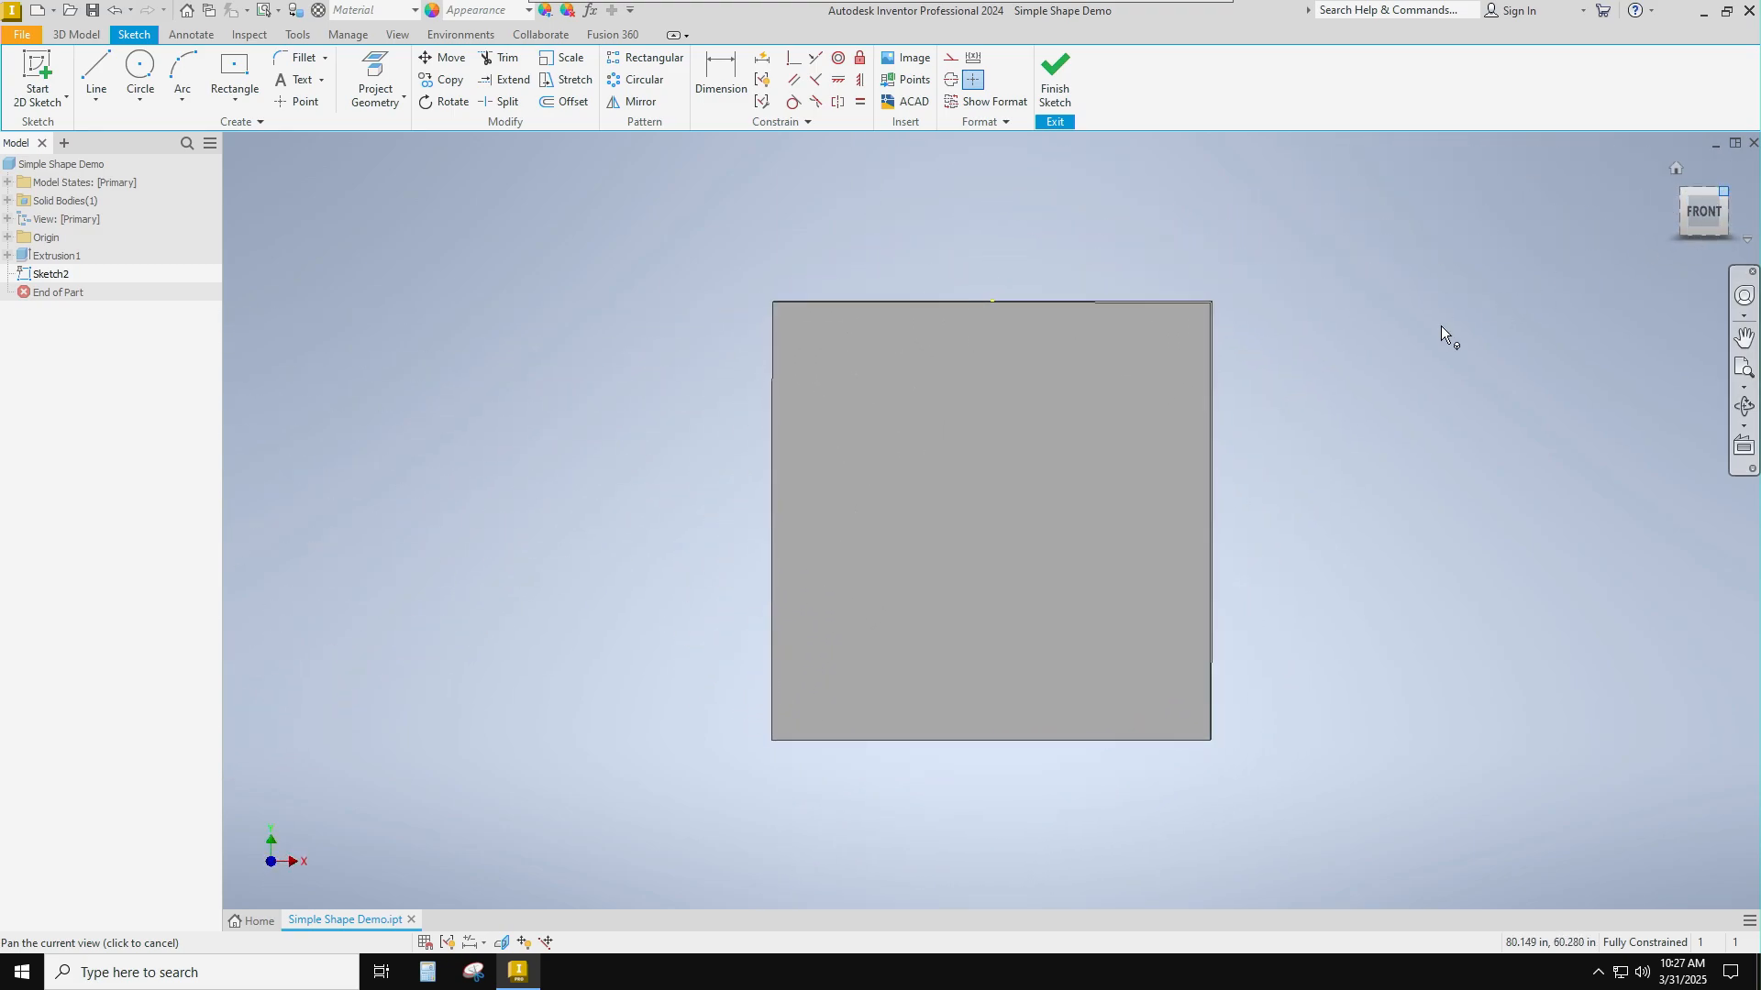
{"action": "key", "text": "ctrl"}
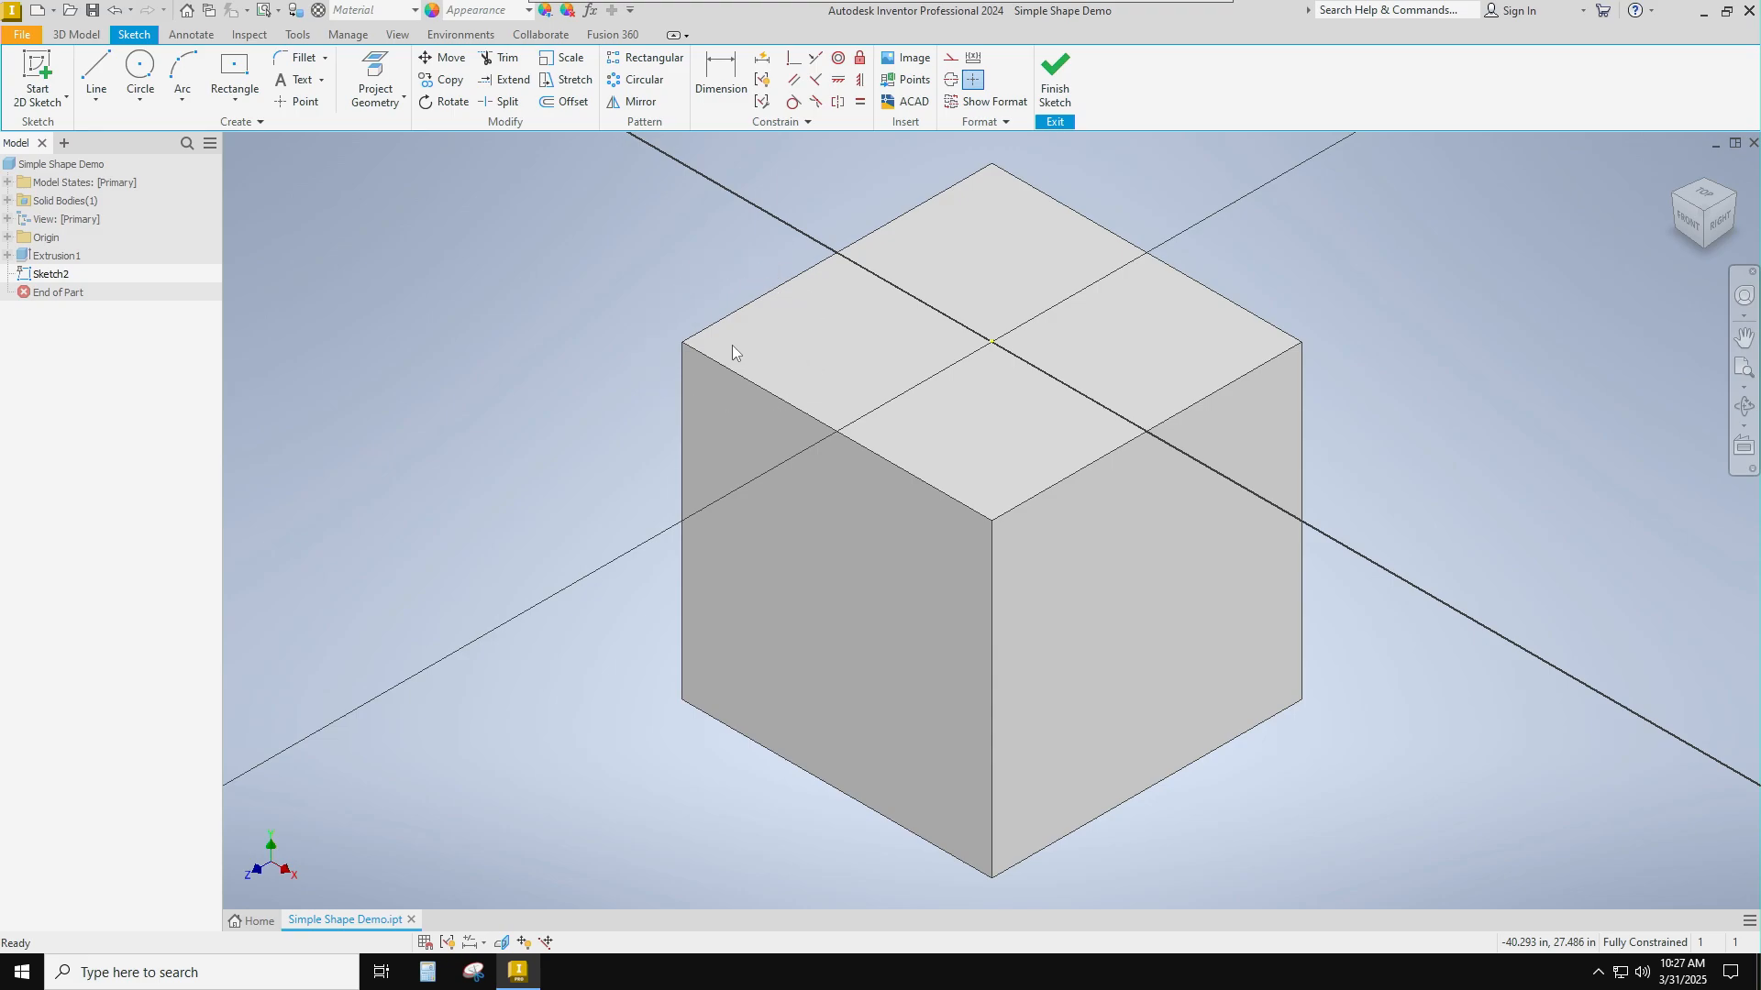
Draw a two-point rectangle 12 in by 12 in from the front-left corner of the top face and finish the sketch.
{"action": "left_click", "coordinate": [232, 103]}
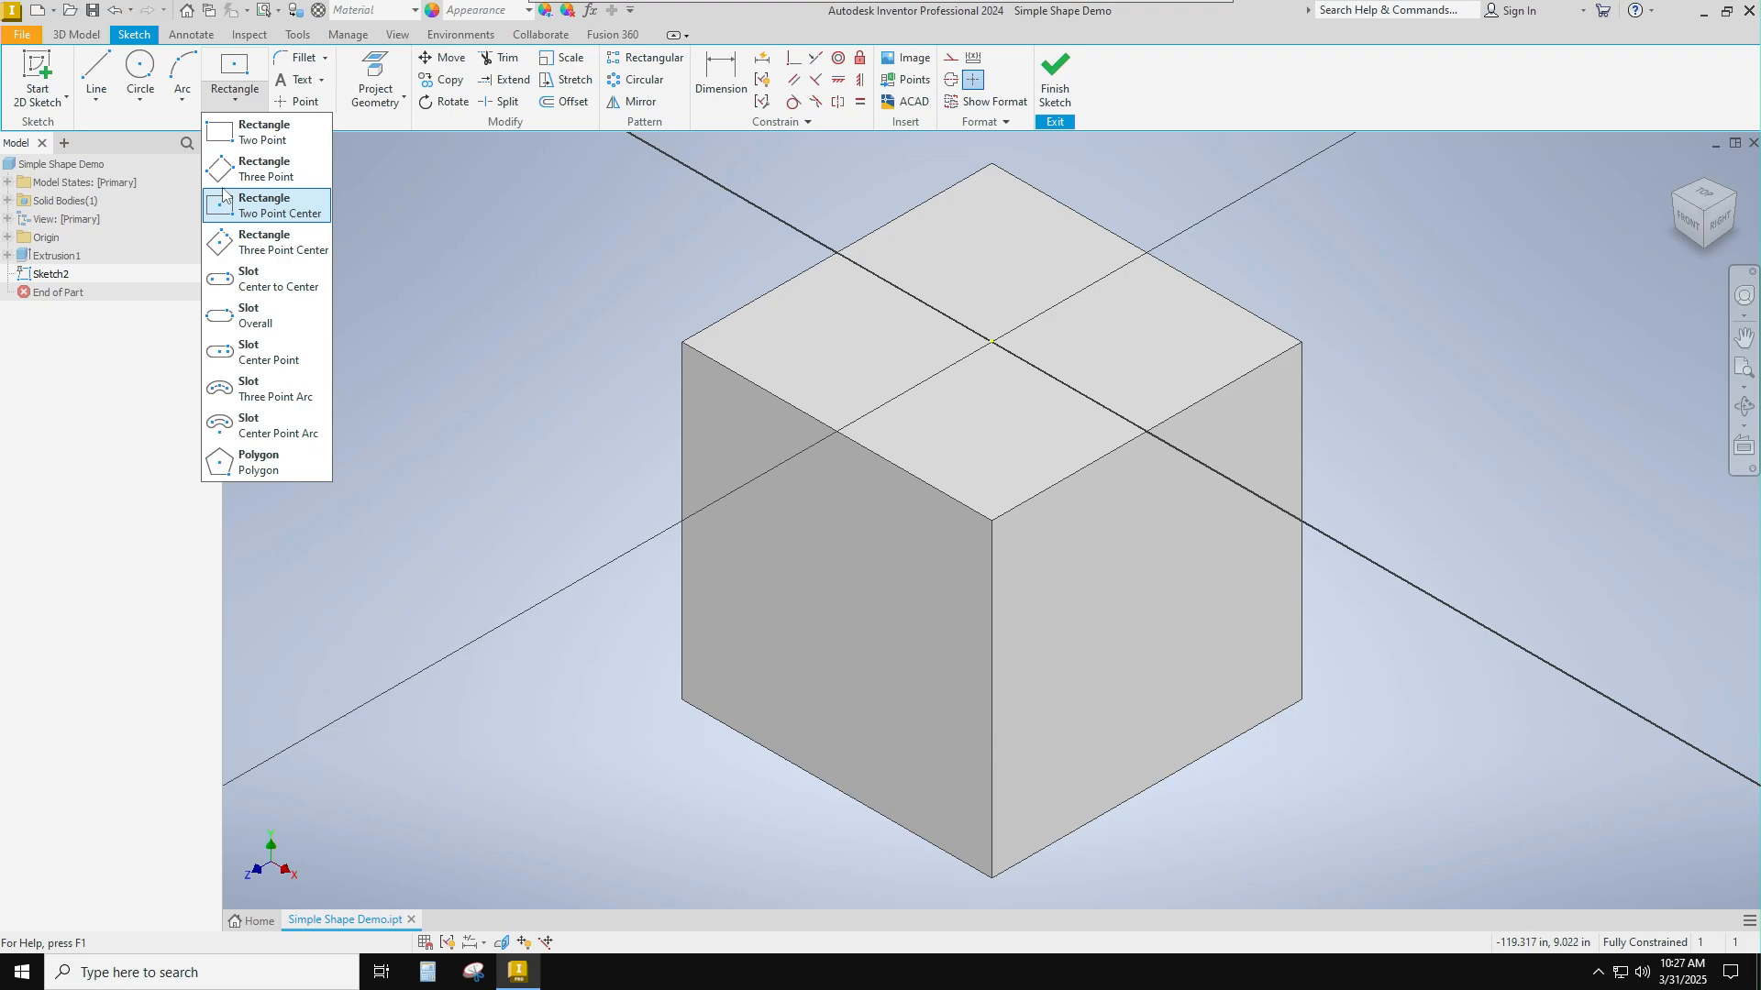
{"action": "key", "text": "ctrl"}
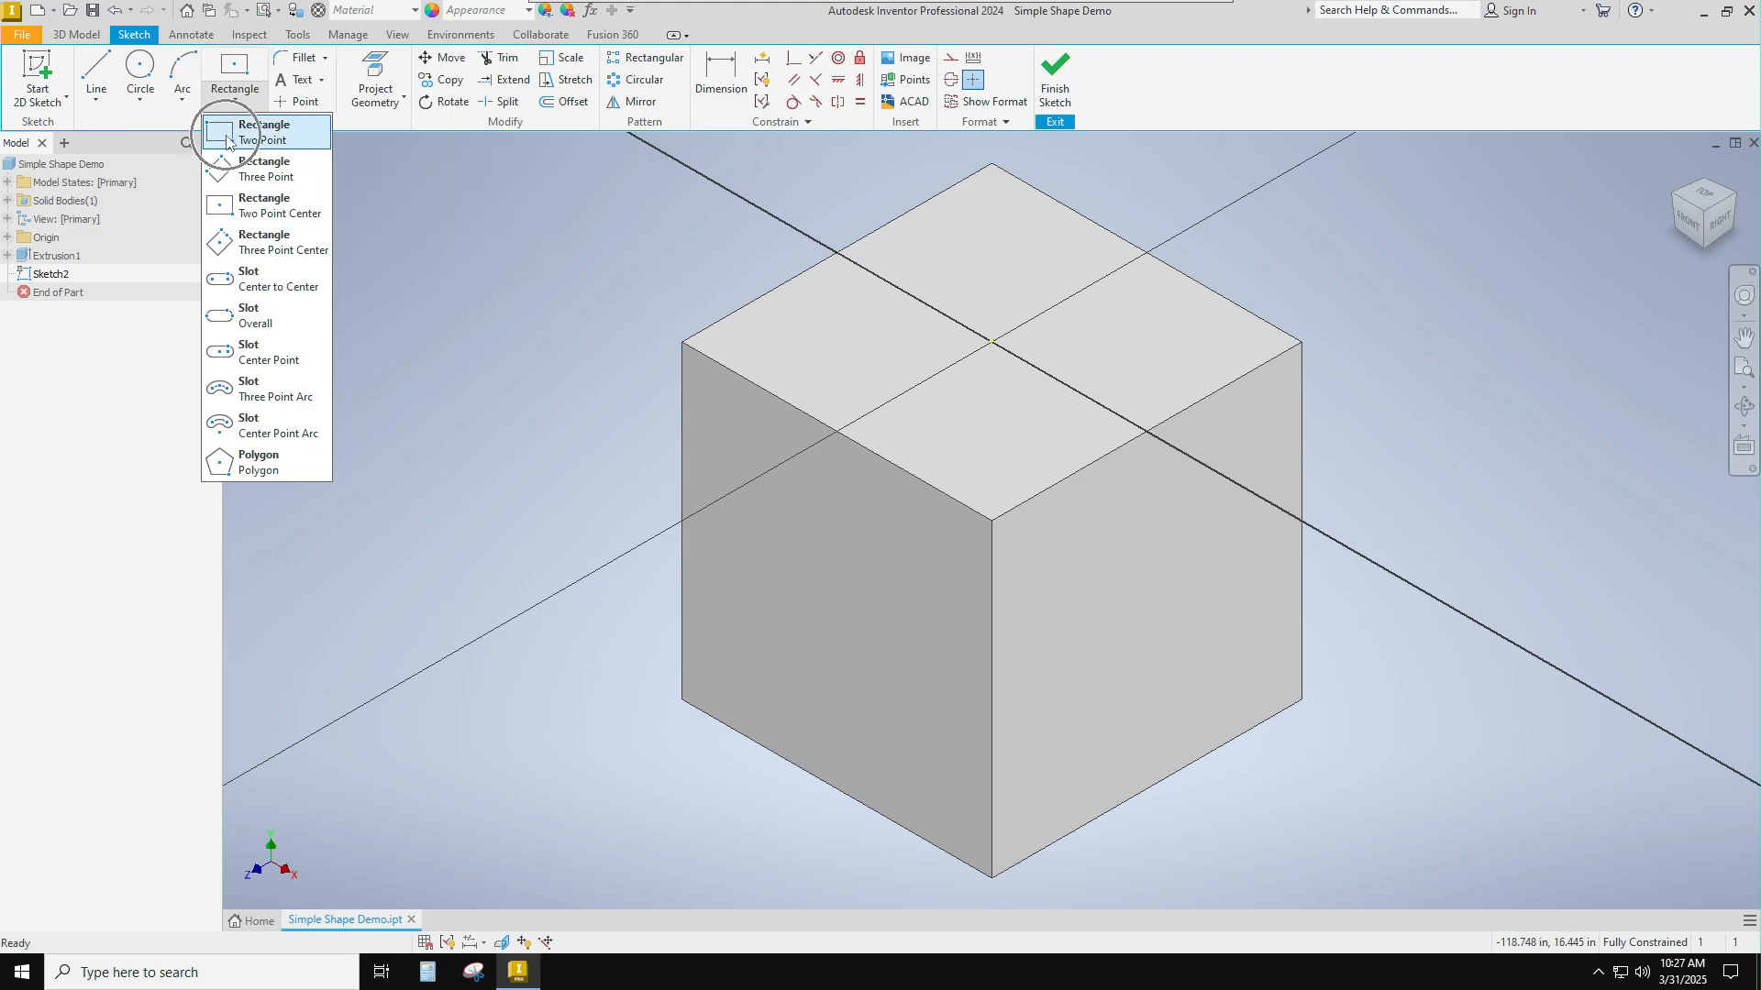
{"action": "left_click", "coordinate": [227, 138]}
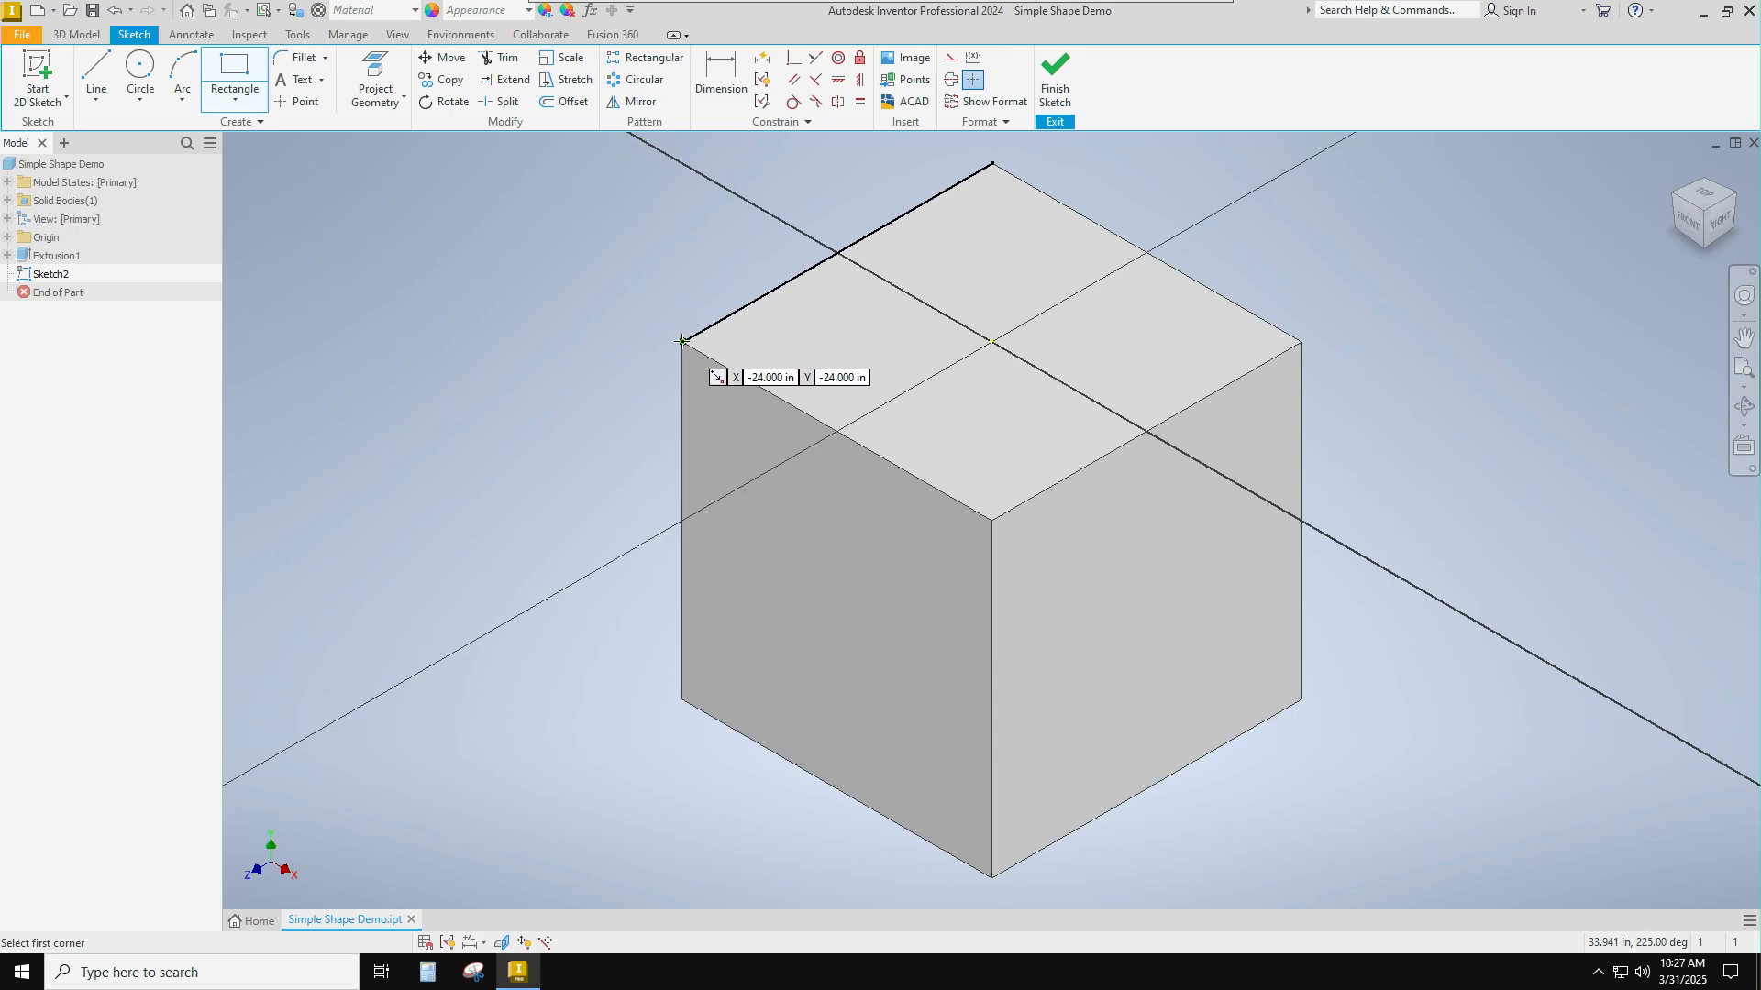
{"action": "left_click", "coordinate": [681, 341]}
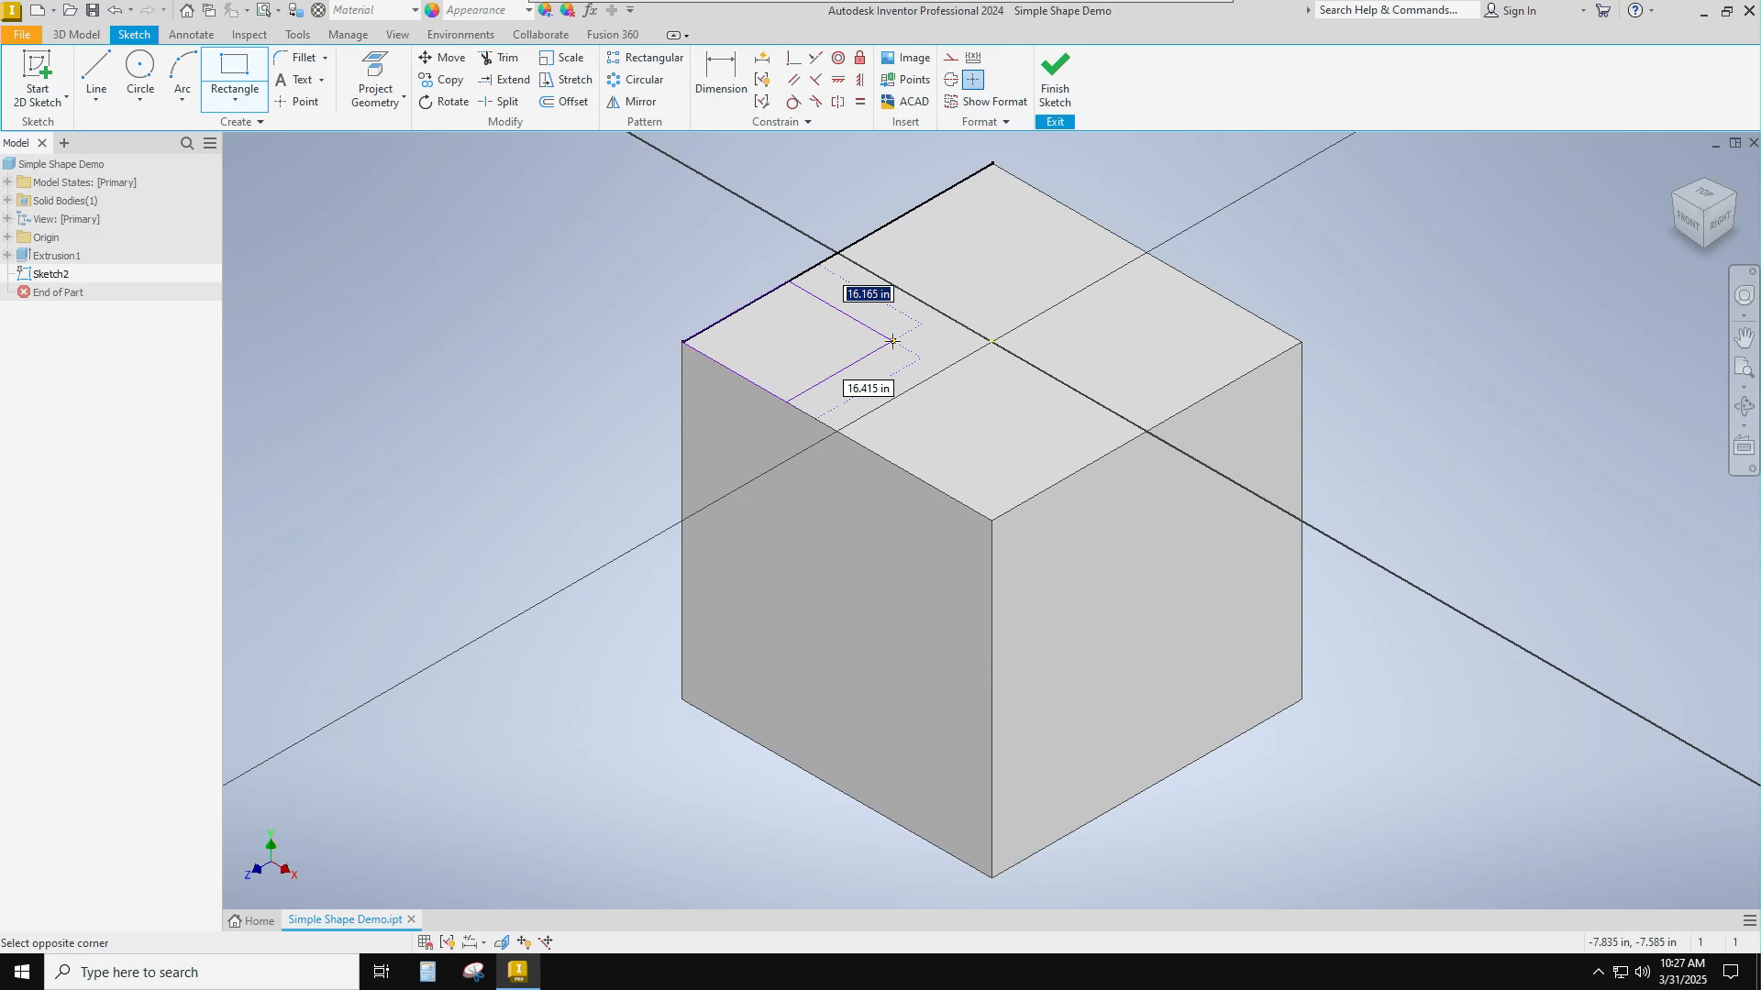
{"action": "type", "text": "12"}
{"action": "key", "text": "Tab"}
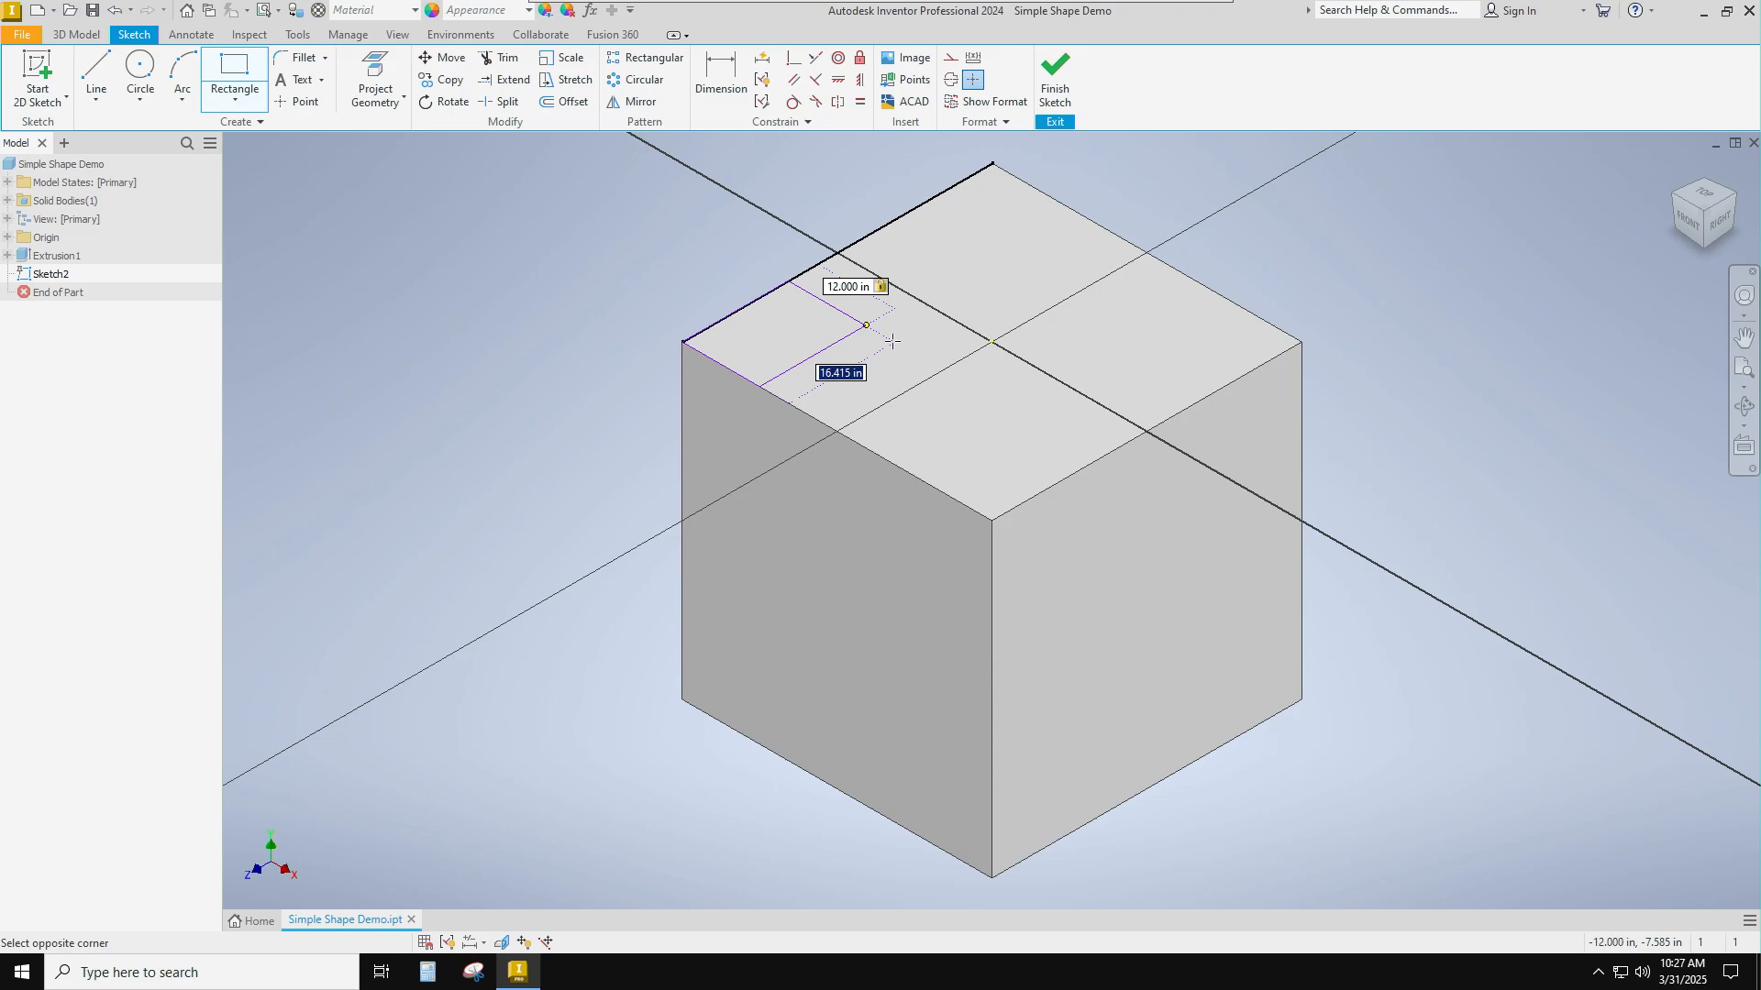
{"action": "type", "text": "12"}
{"action": "key", "text": "Return"}
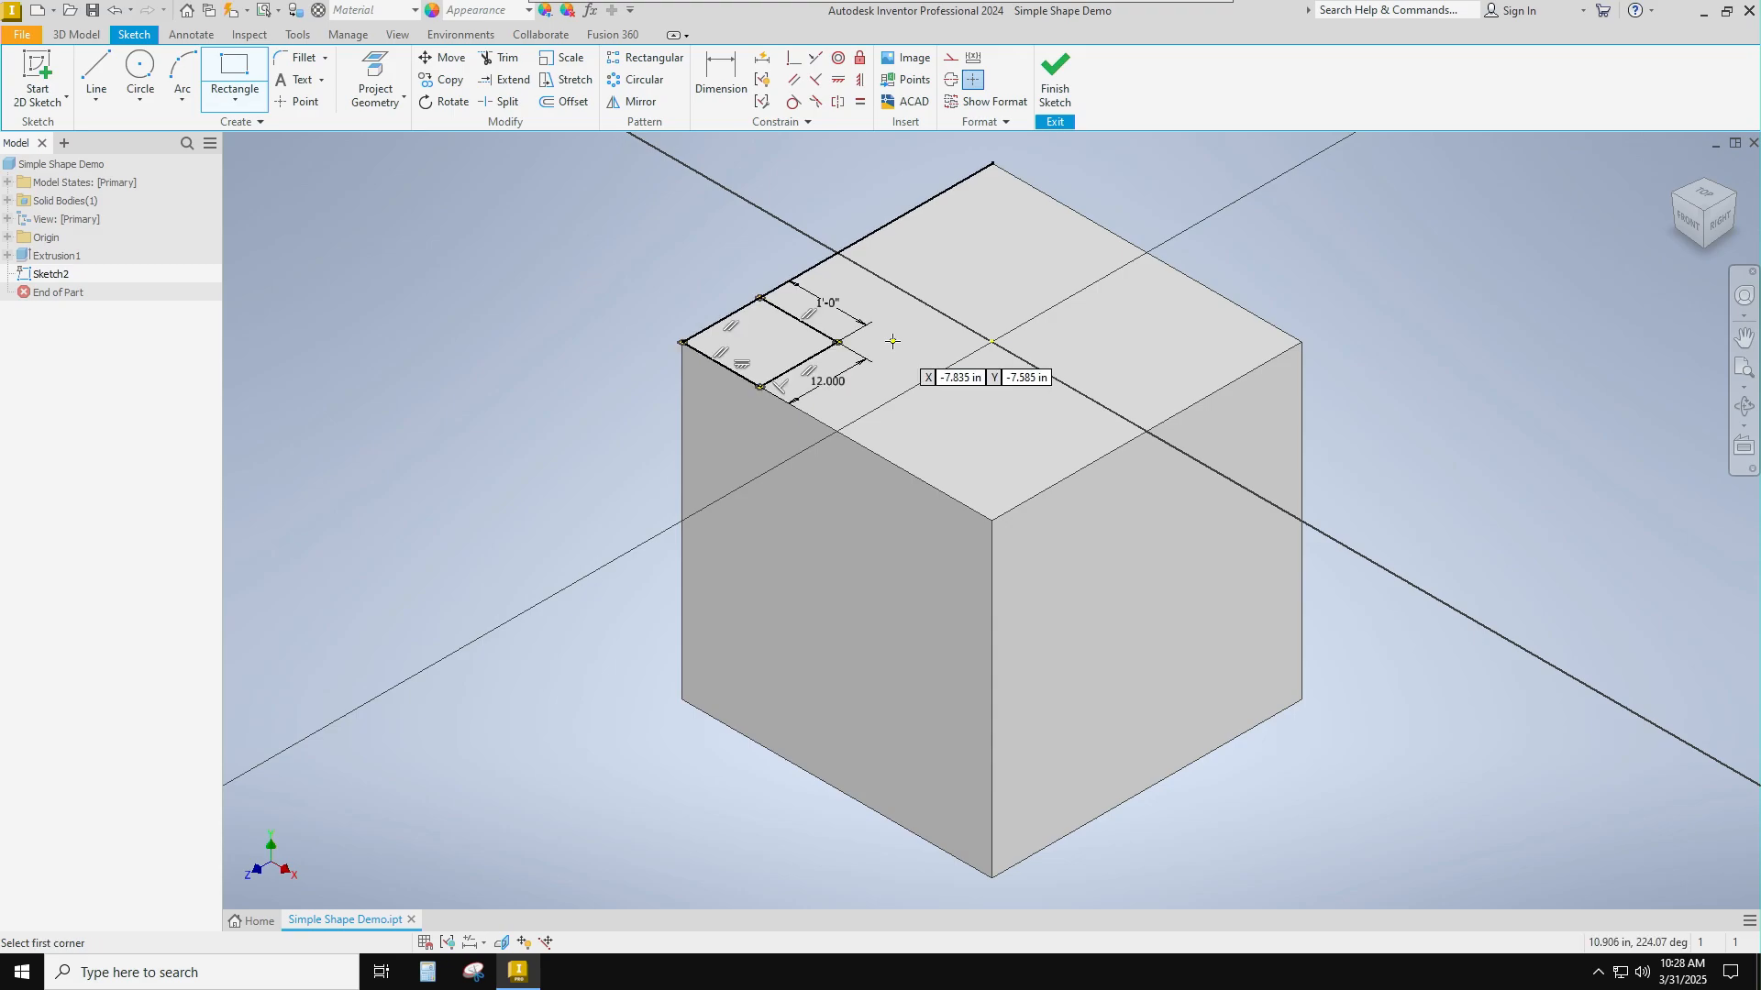
{"action": "left_click", "coordinate": [1055, 83]}
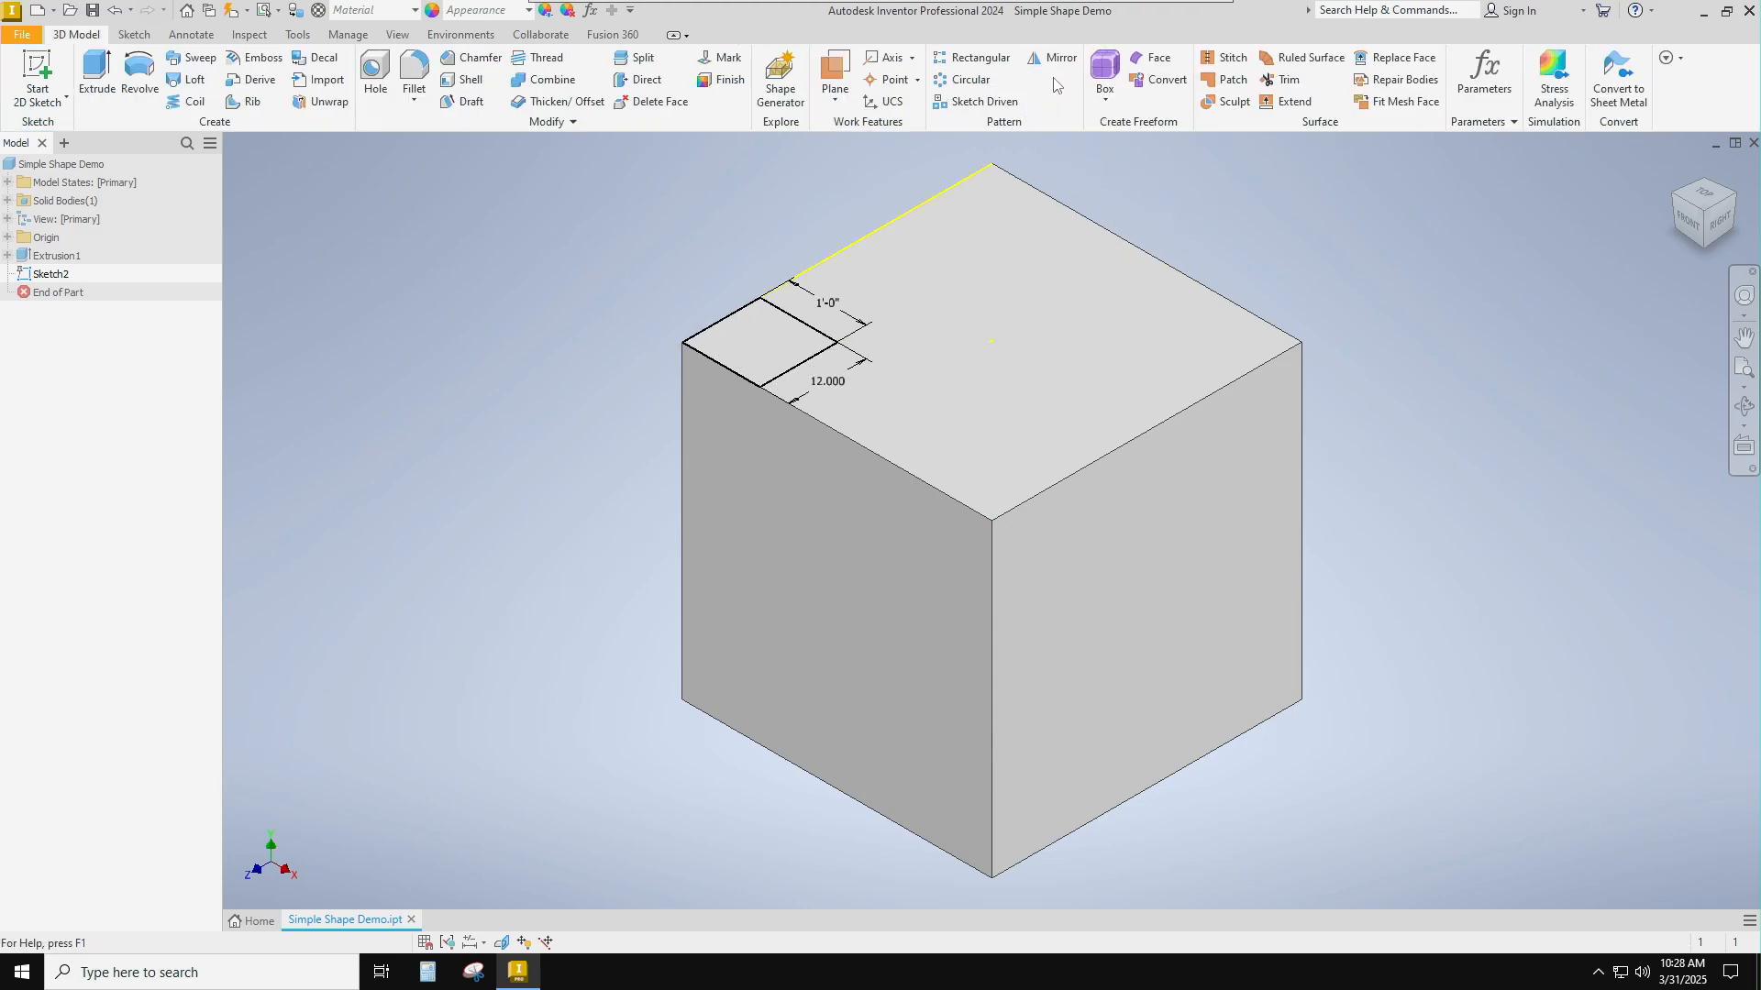
Extrude the 12-inch square on the top face 1 ft upward, joined to the cube.
{"action": "left_click", "coordinate": [94, 69]}
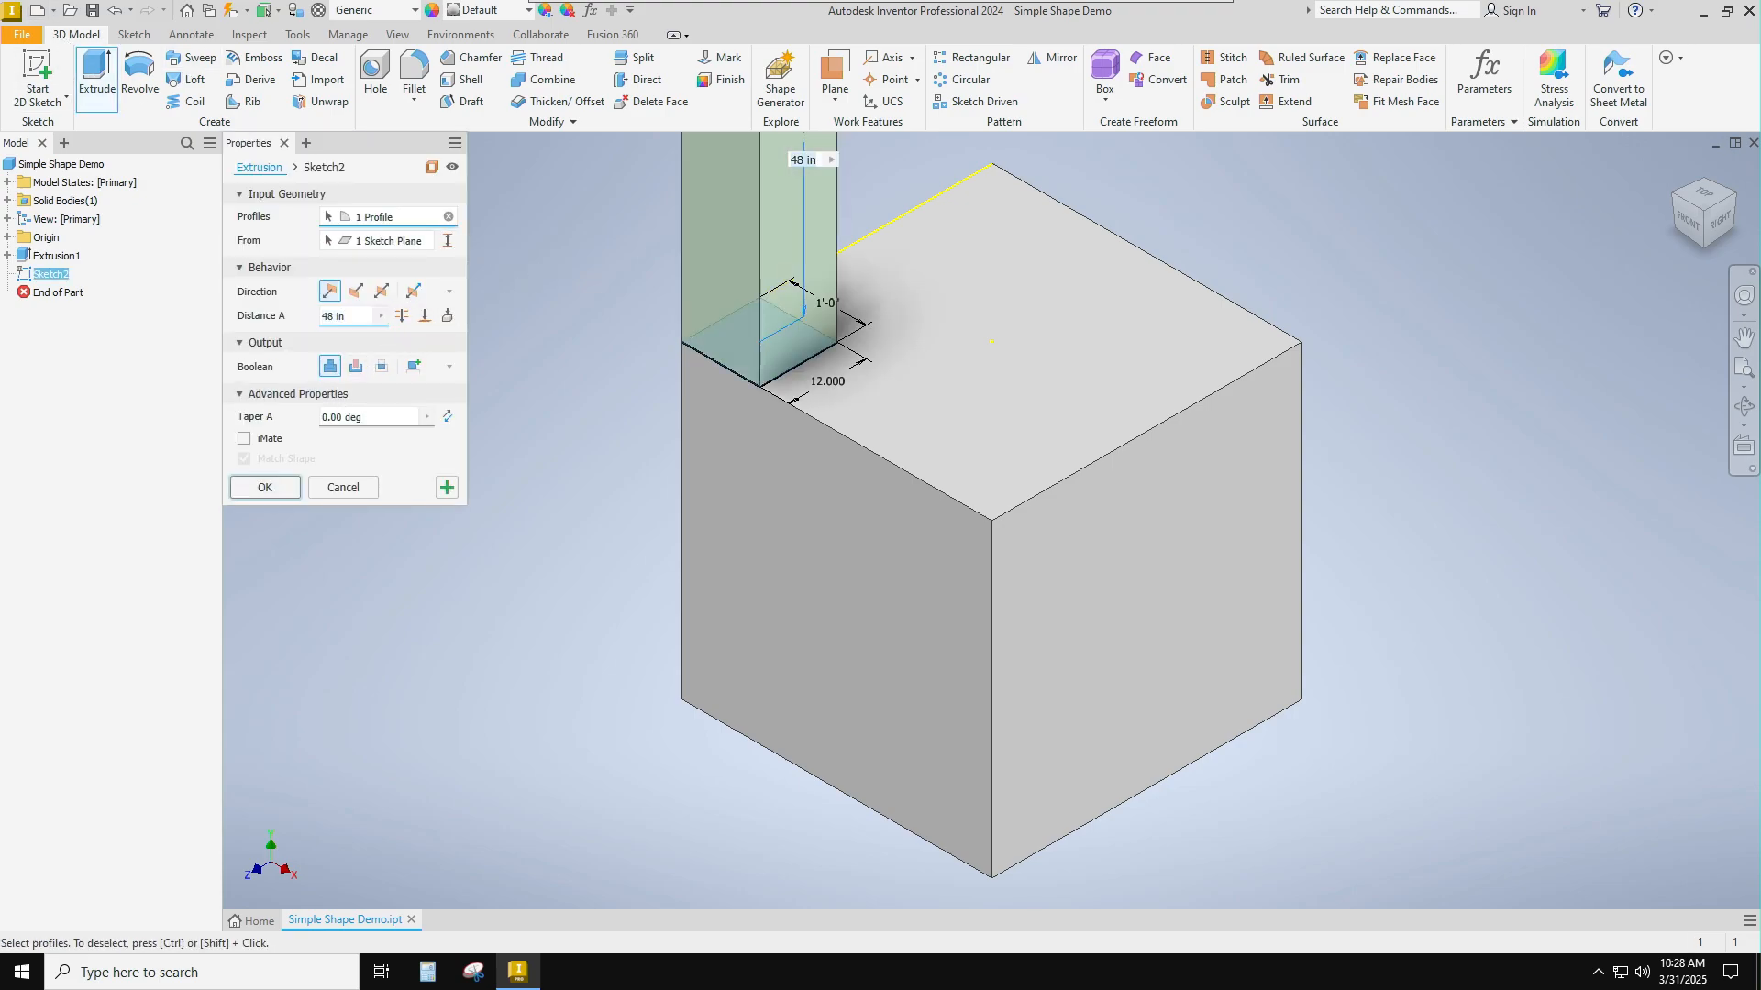
{"action": "type", "text": "1"}
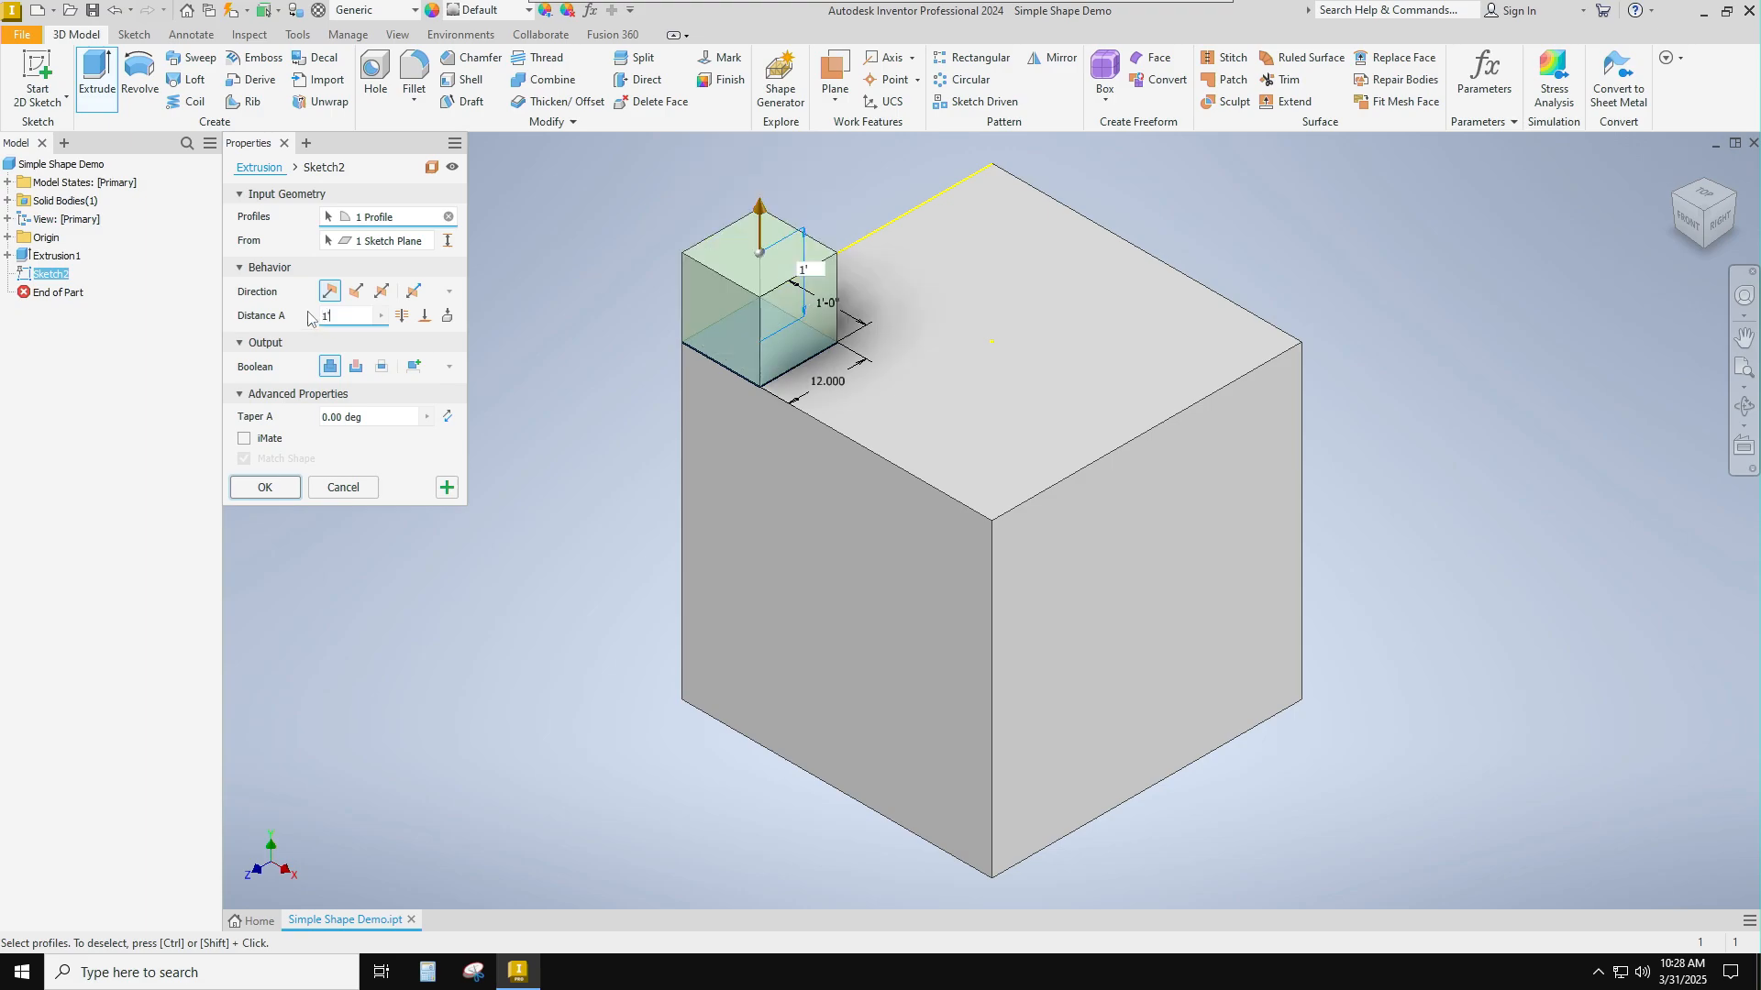
{"action": "left_click", "coordinate": [264, 487]}
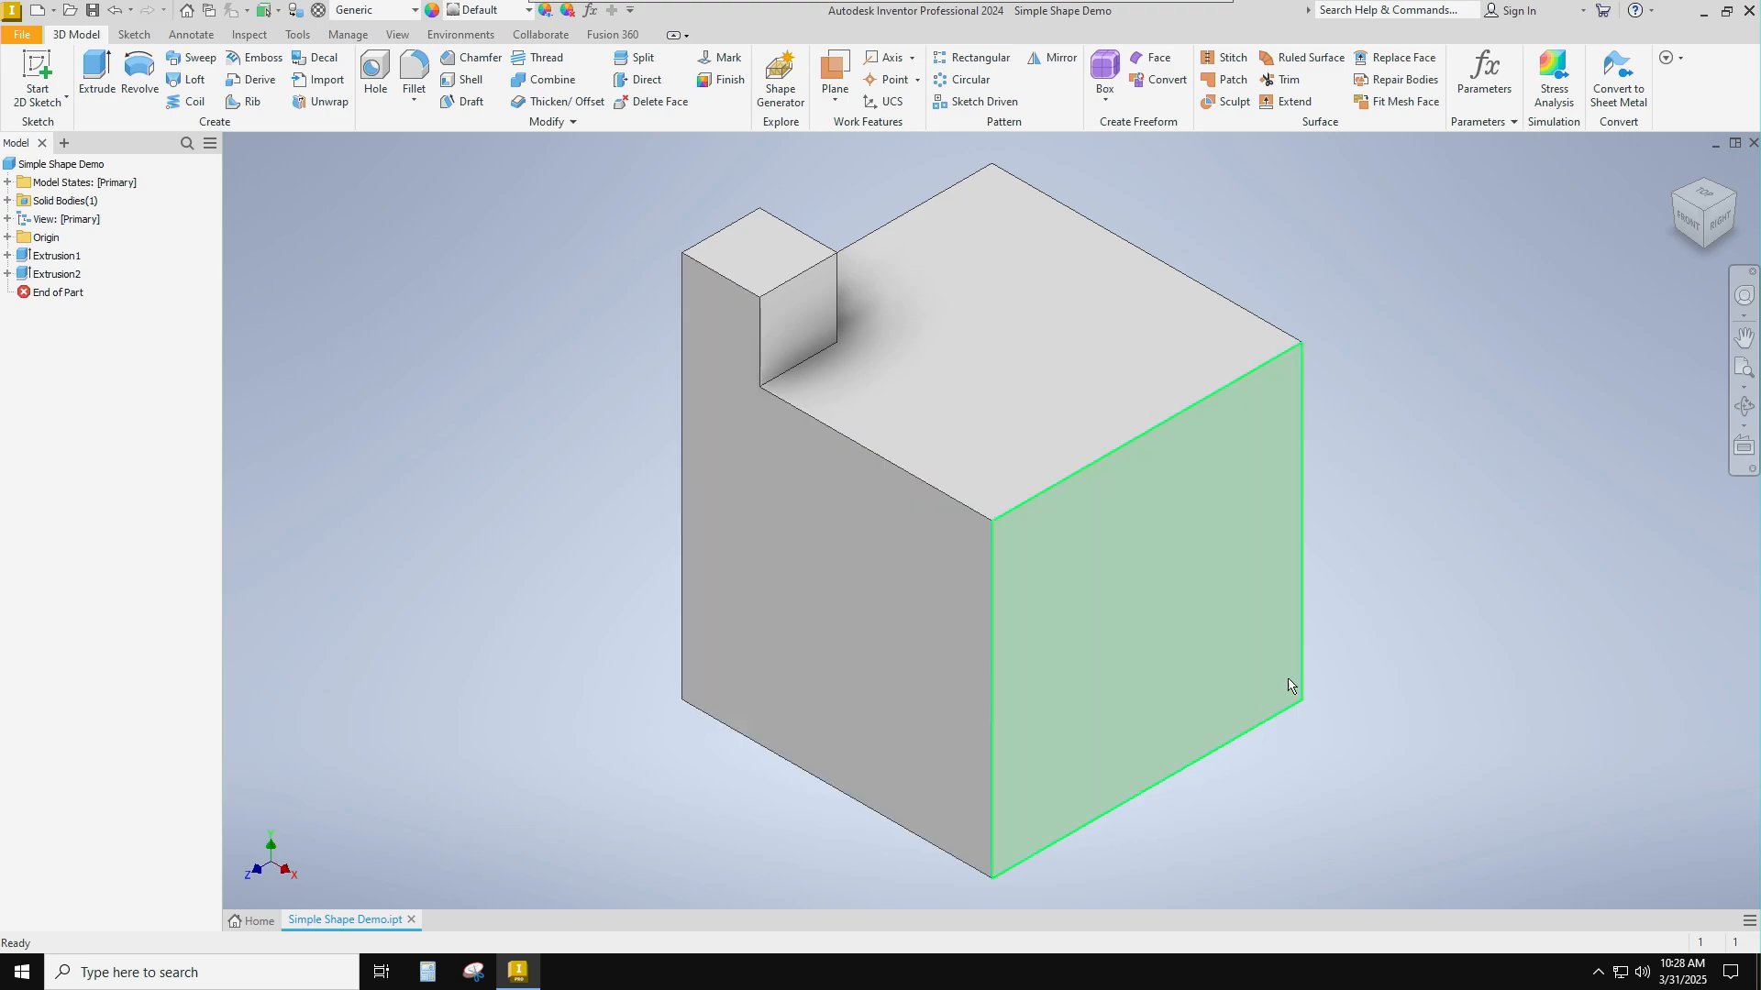
Sketch a 12 in by 12 in rectangle on the cube's right face from its lower rear corner and finish the sketch.
{"action": "left_click", "coordinate": [46, 73]}
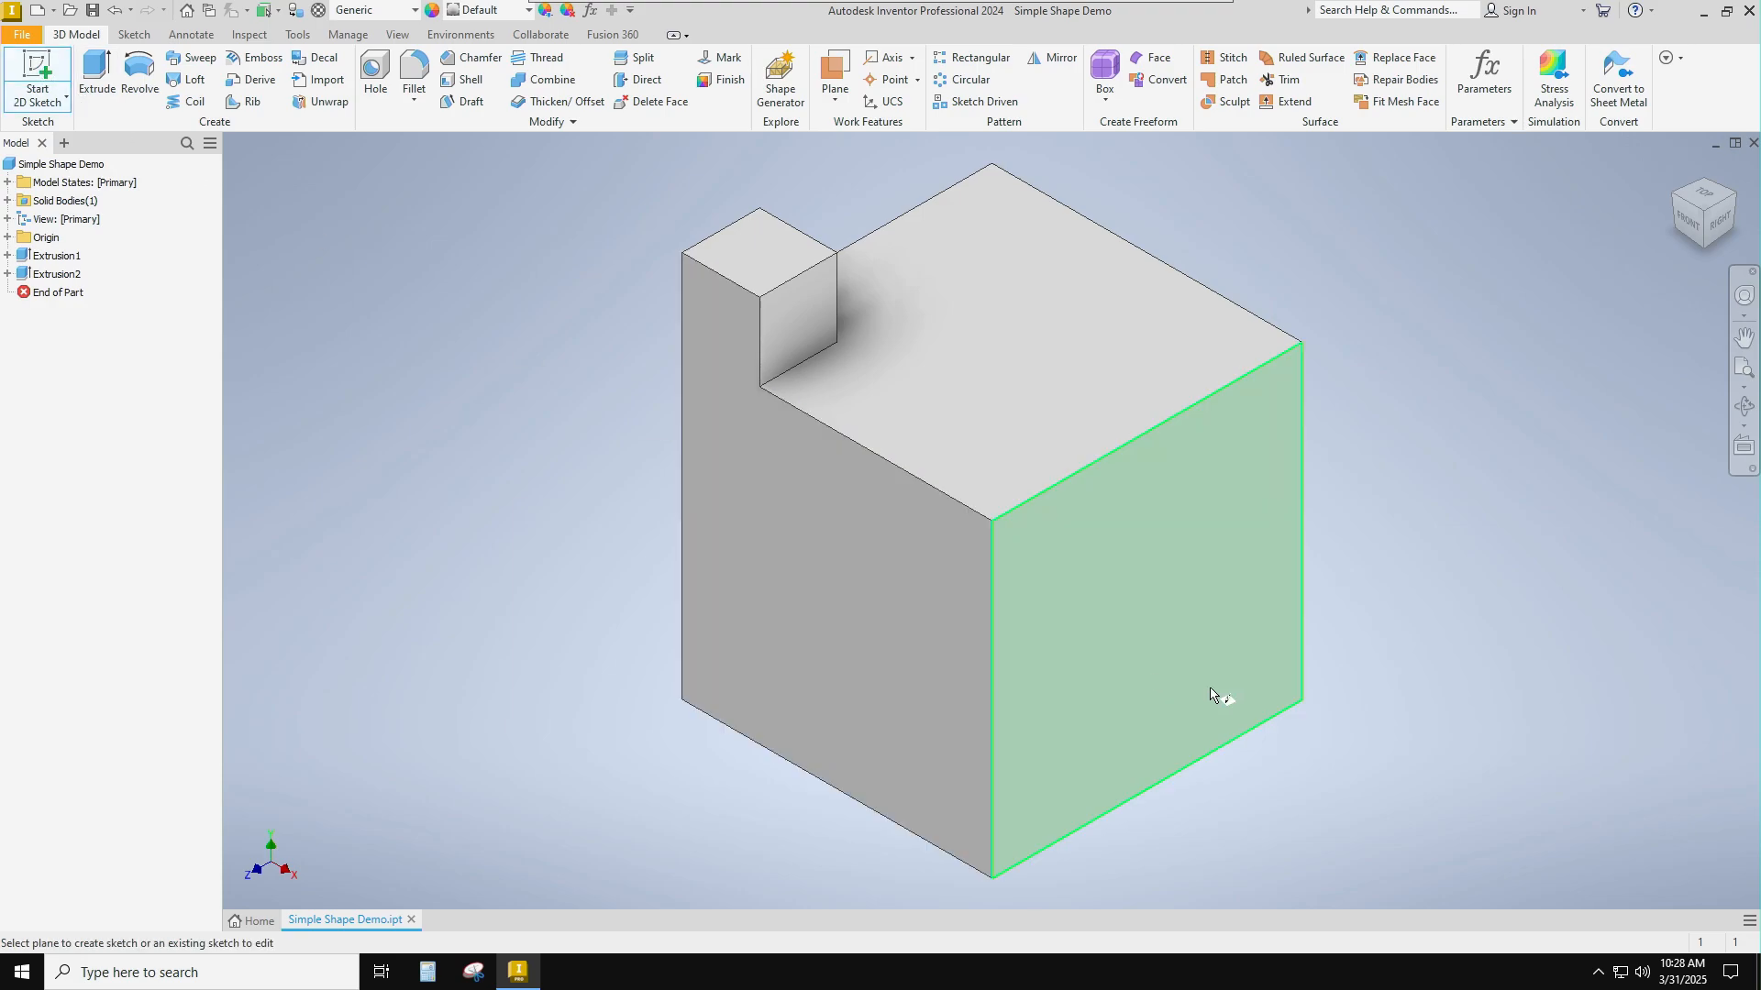
{"action": "left_click", "coordinate": [1204, 633]}
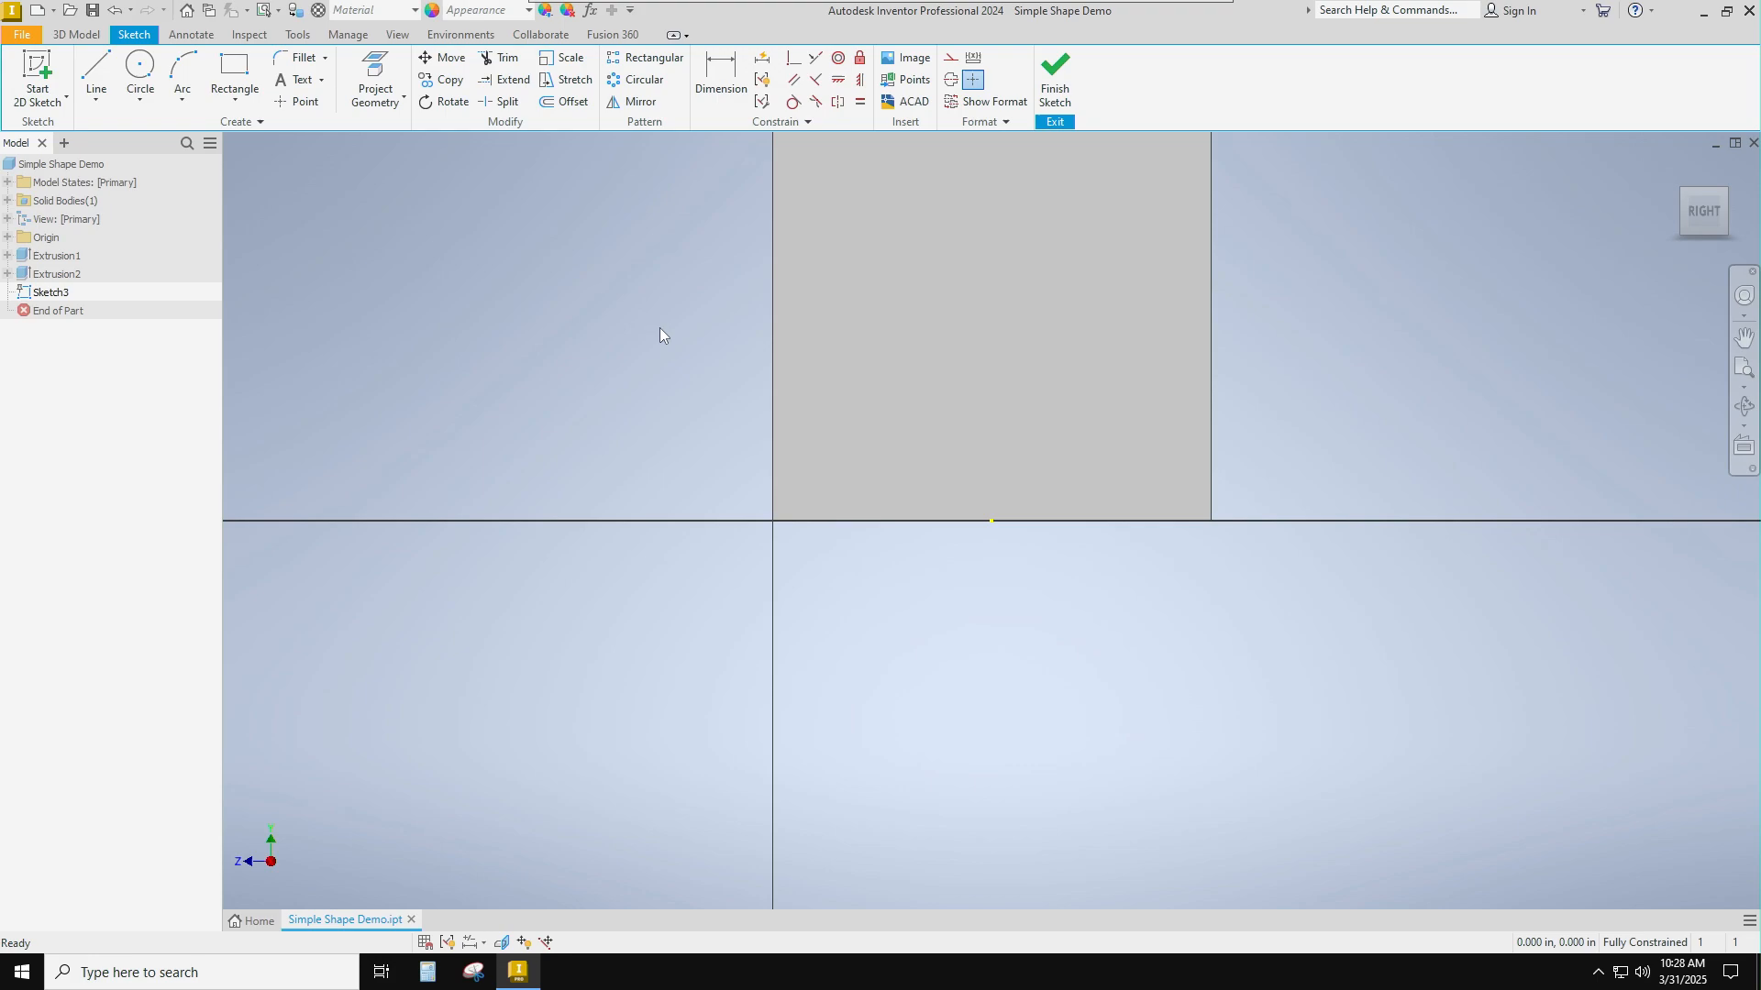
{"action": "left_click", "coordinate": [234, 73]}
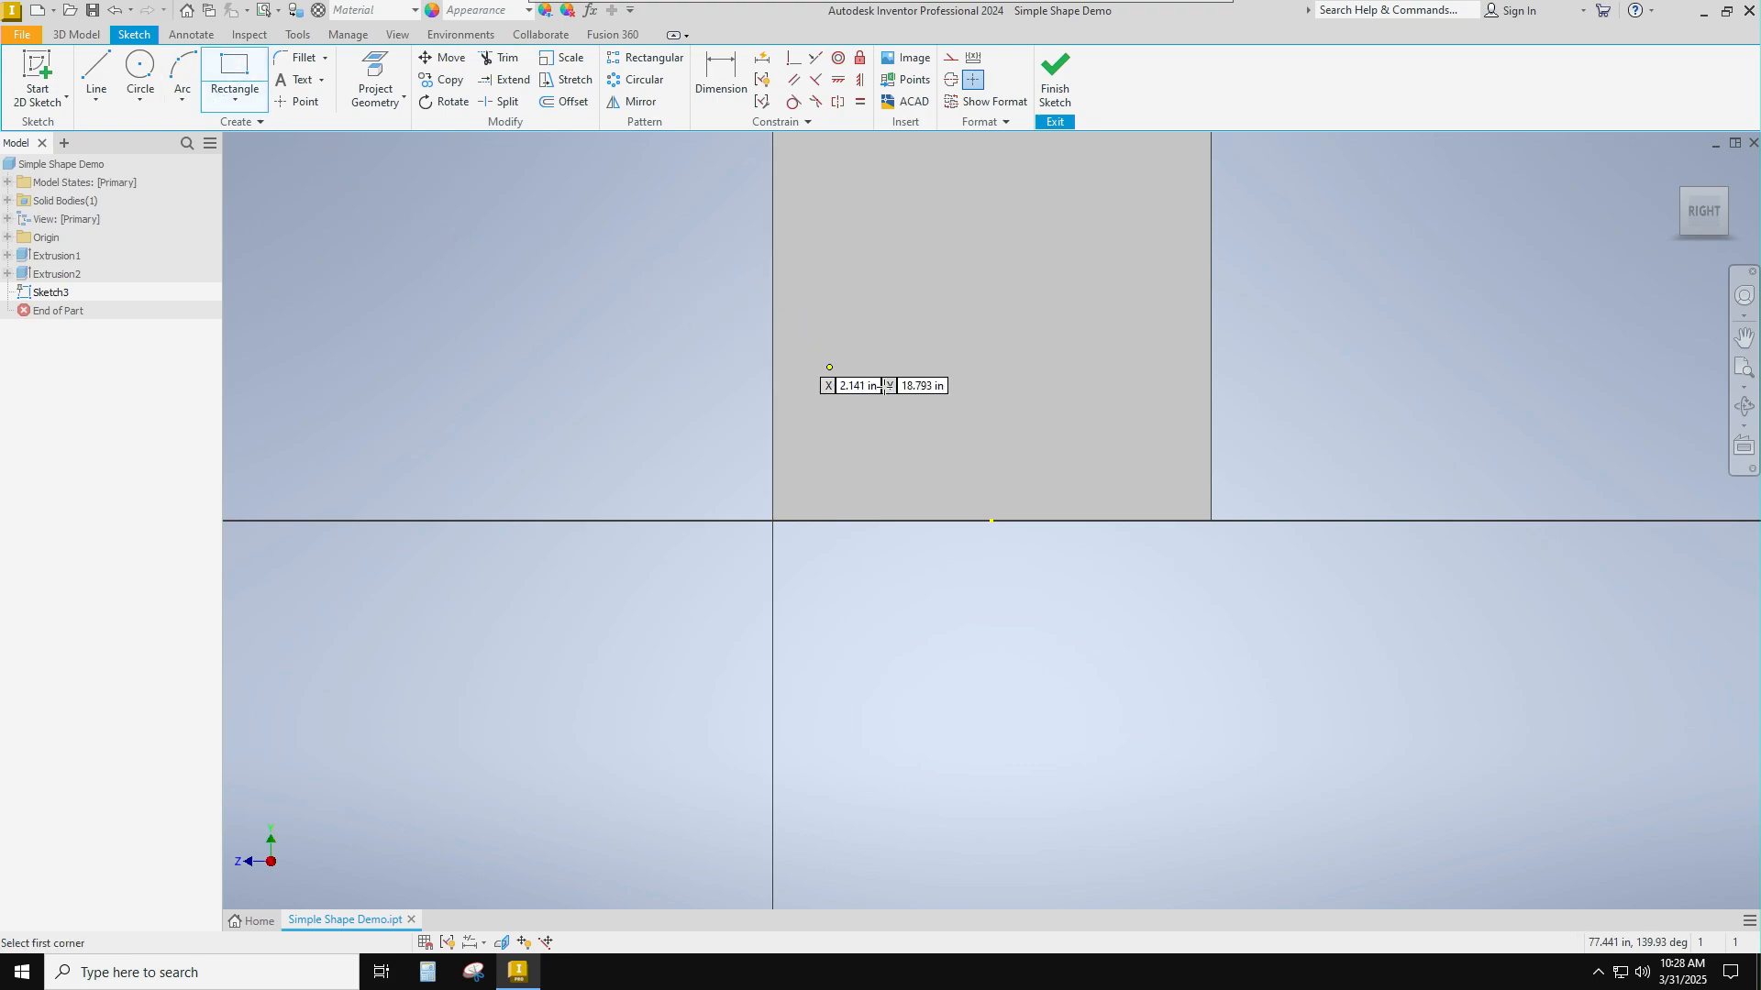
{"action": "left_click", "coordinate": [1211, 521]}
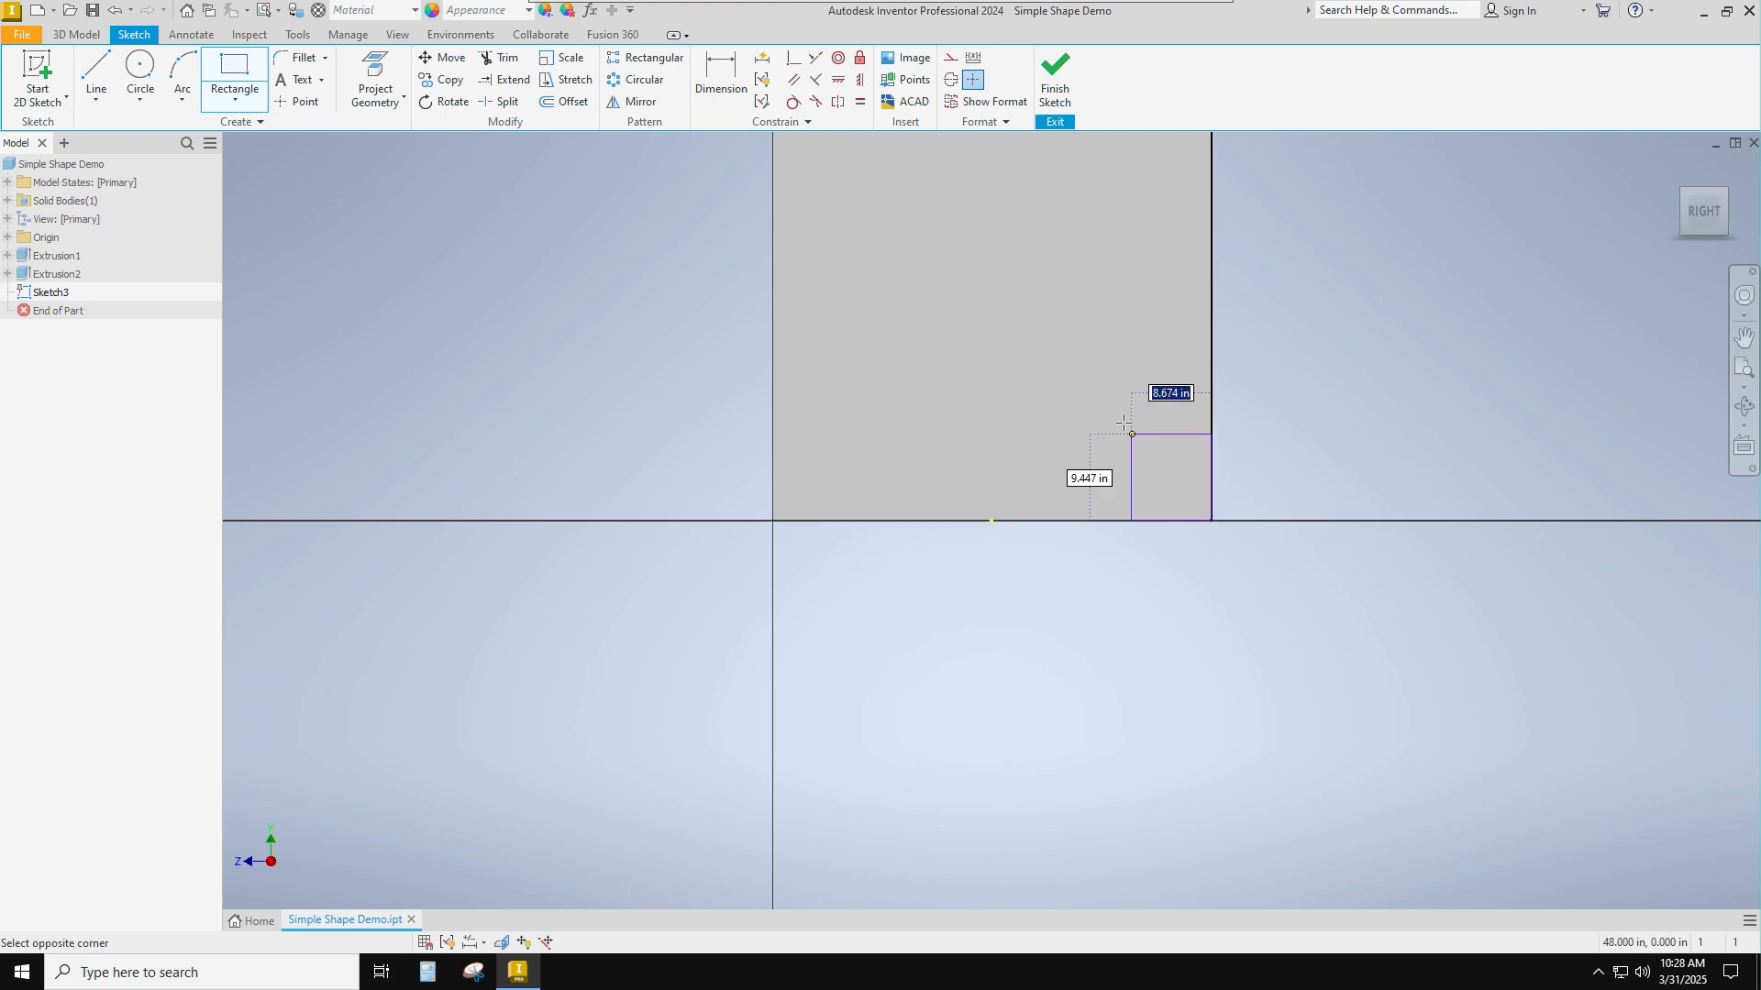
{"action": "type", "text": "12"}
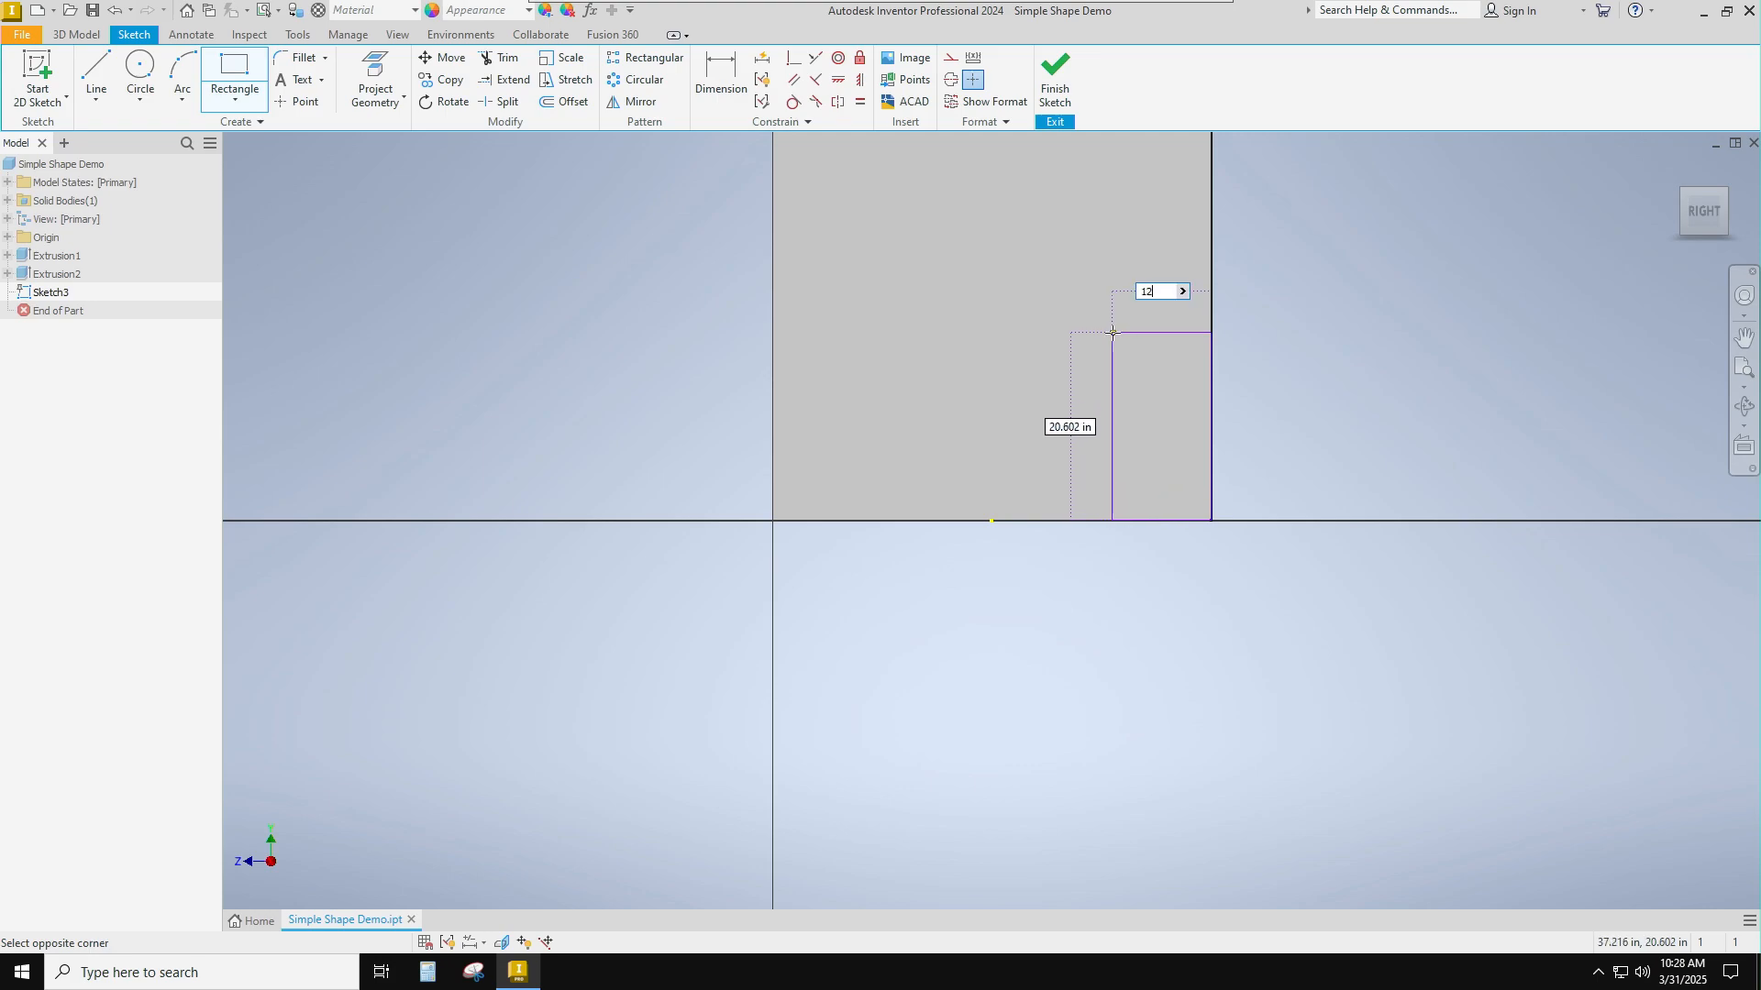
{"action": "key", "text": "Tab"}
{"action": "type", "text": "1"}
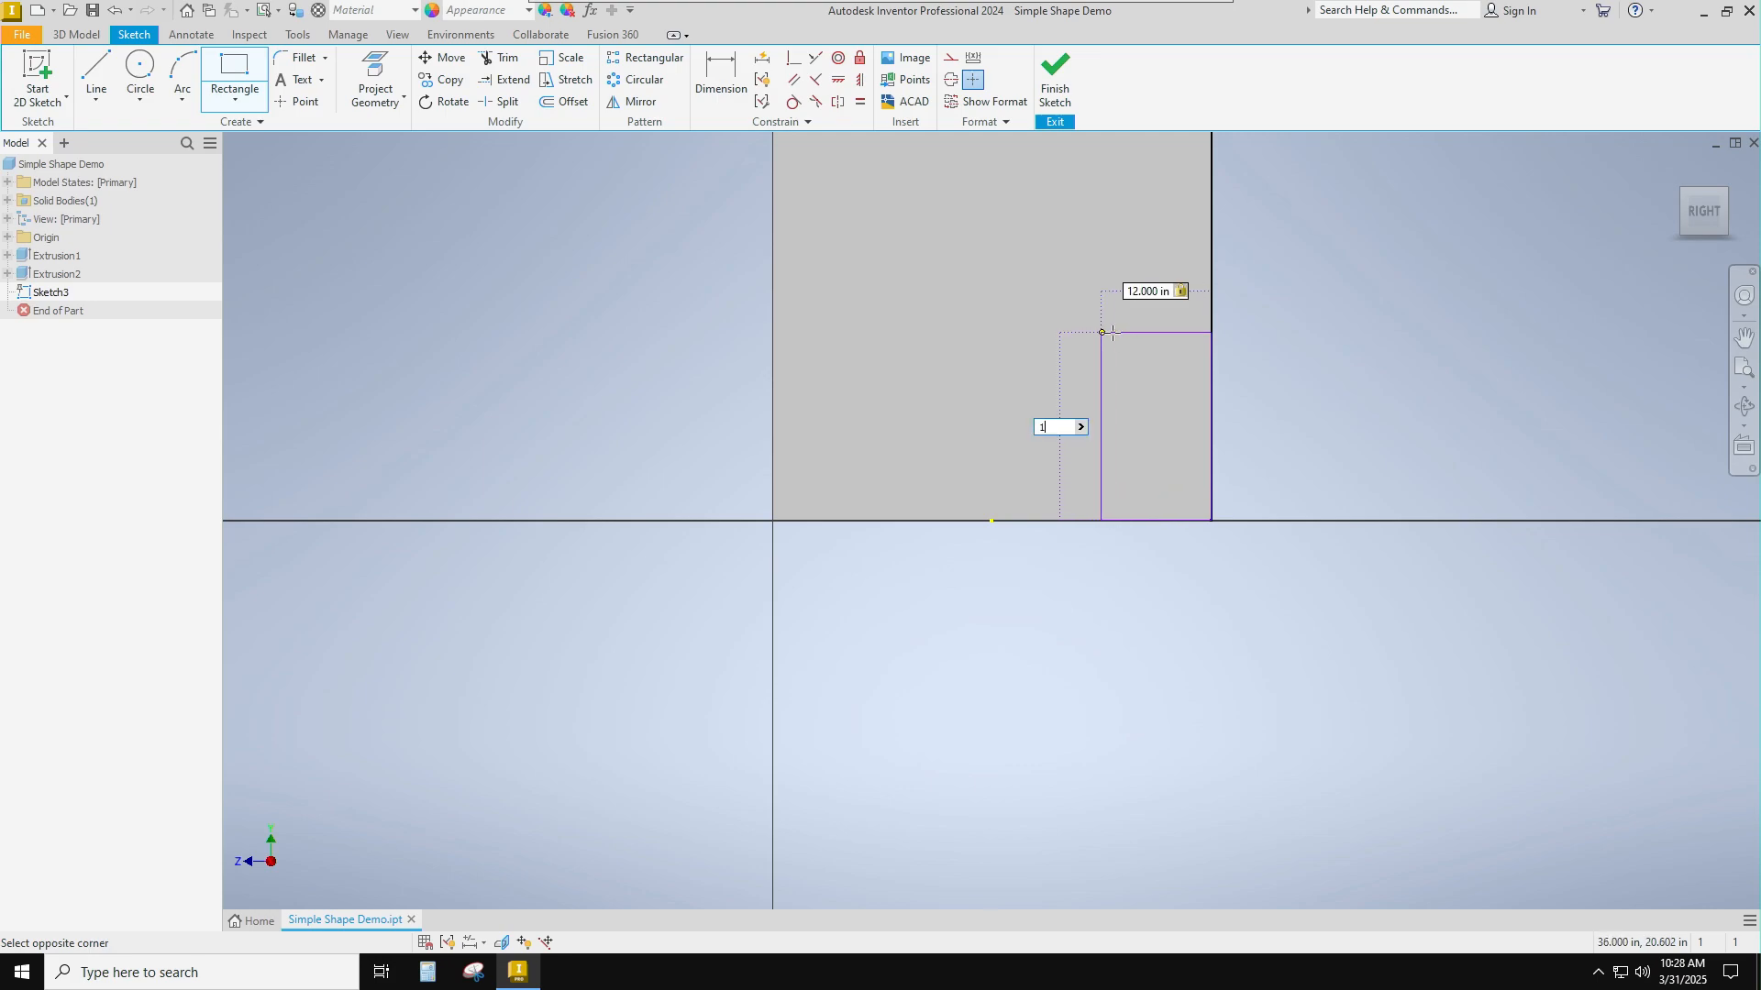
{"action": "type", "text": "2"}
{"action": "key", "text": "Return"}
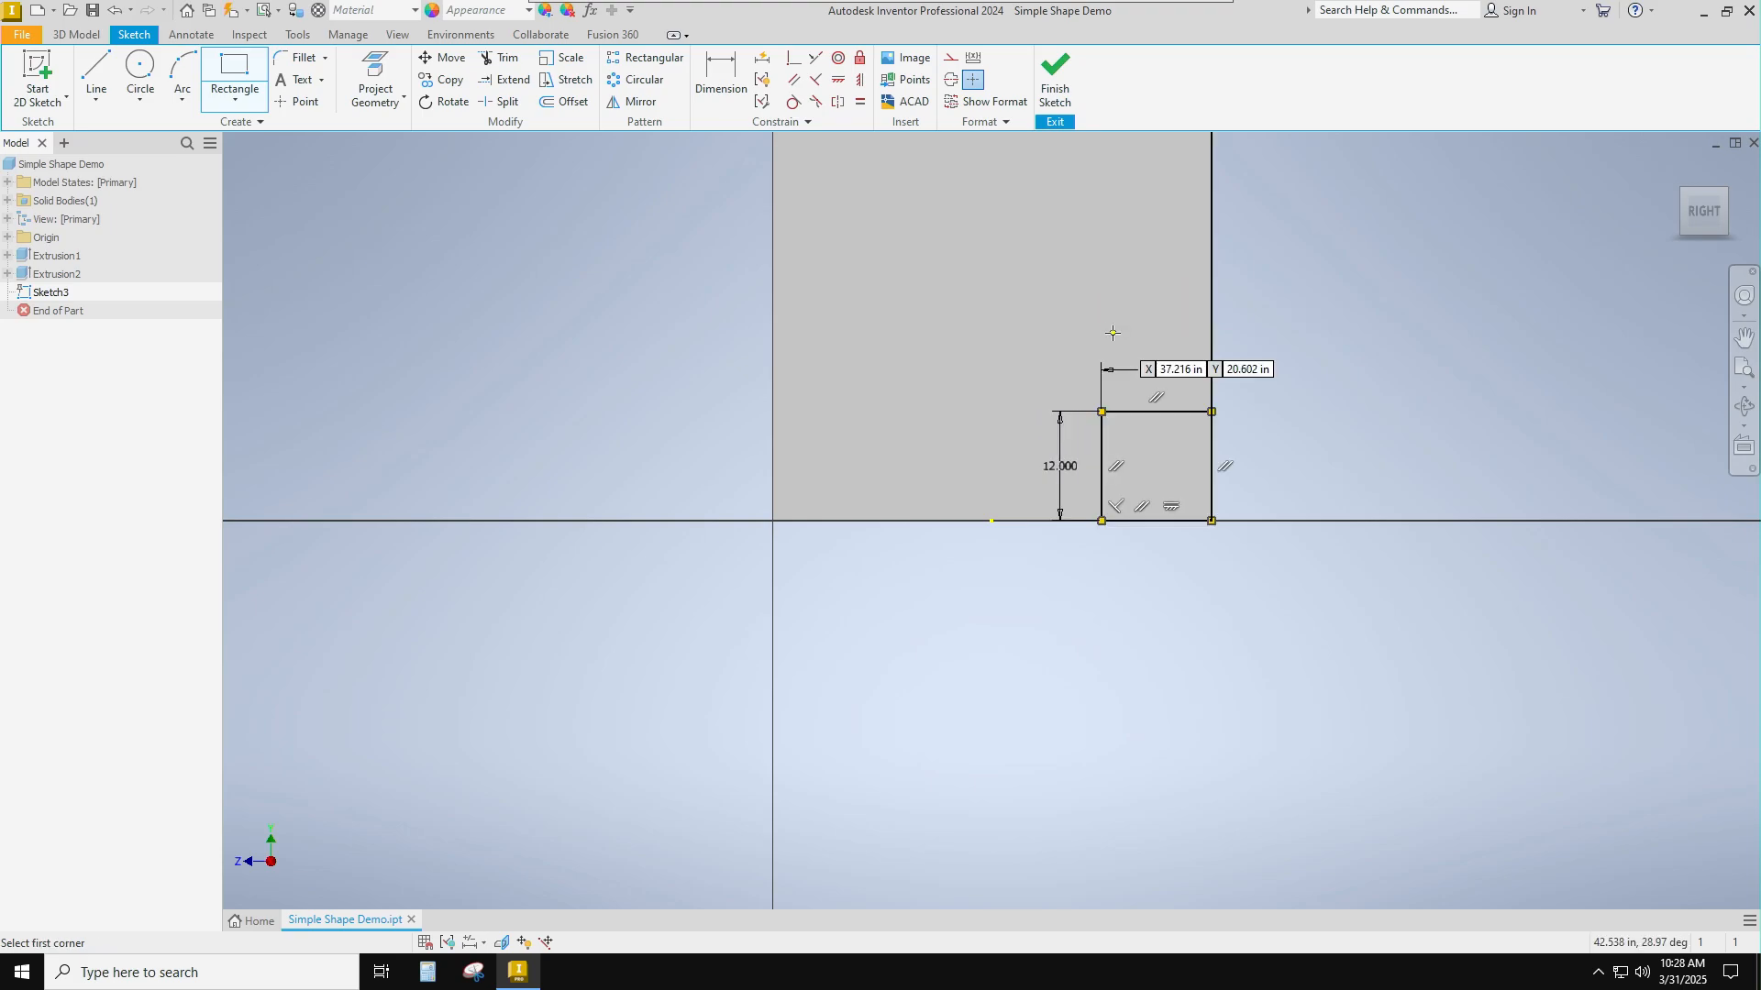
{"action": "left_click", "coordinate": [1064, 80]}
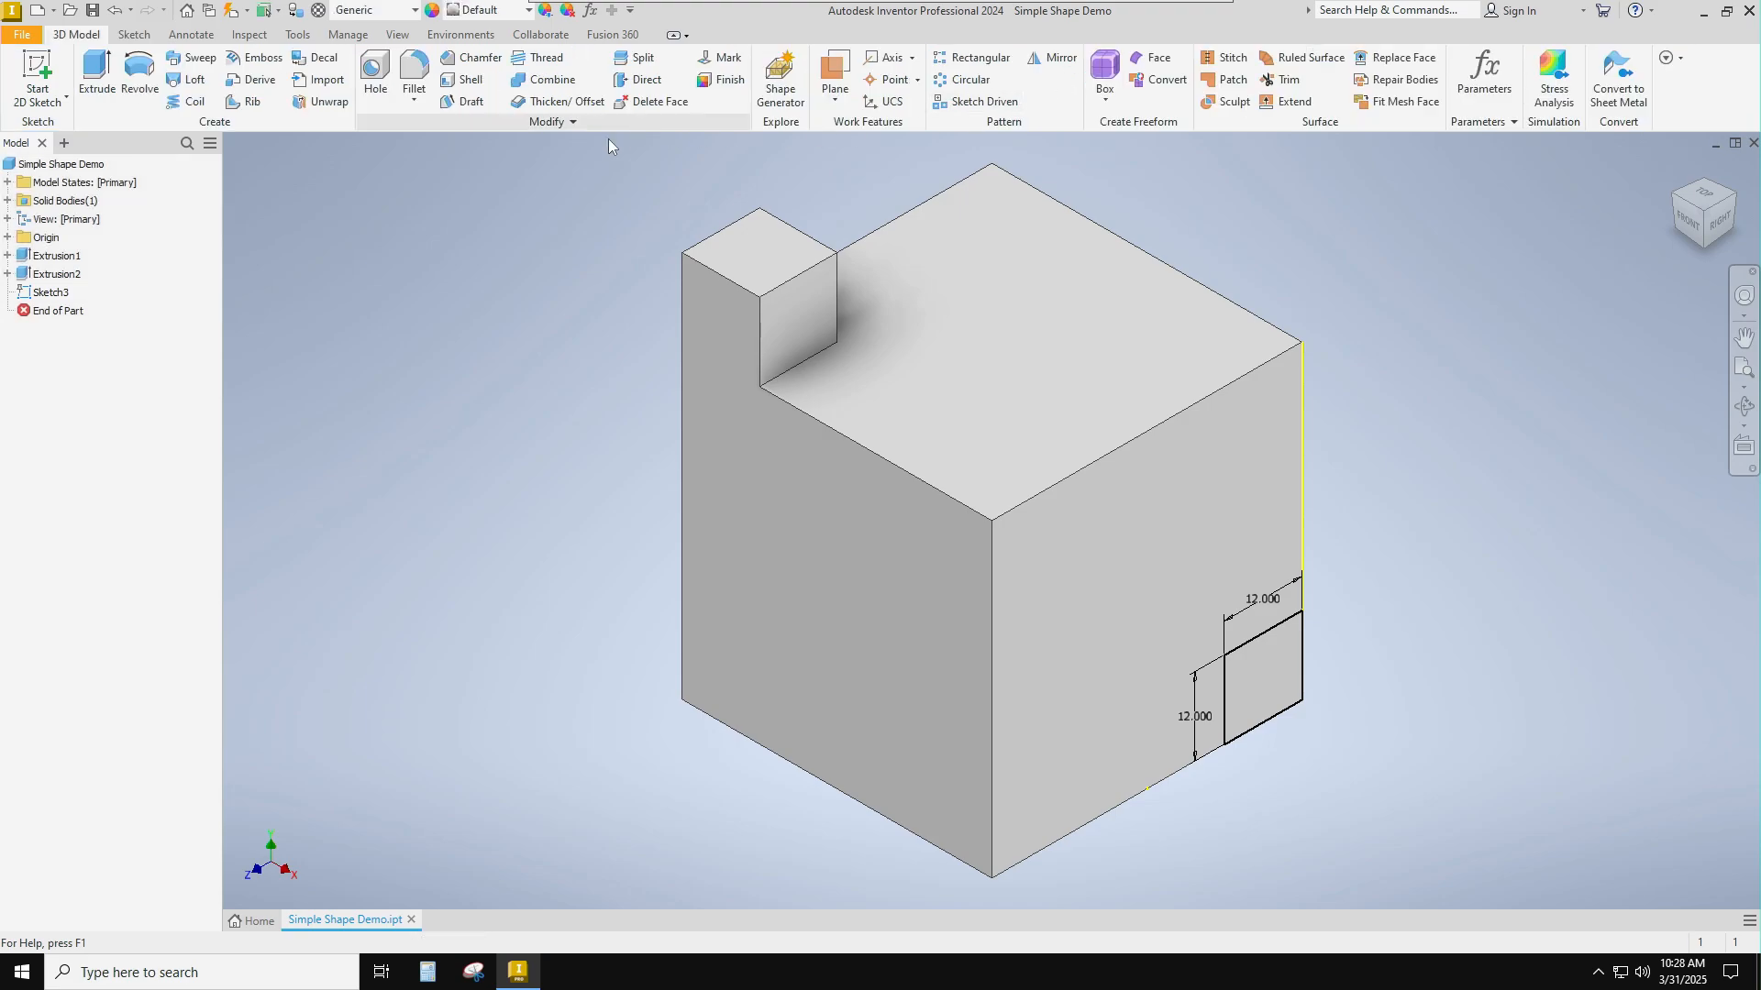
Extrude the square on the right face 1 ft outward as a joined block.
{"action": "left_click", "coordinate": [96, 78]}
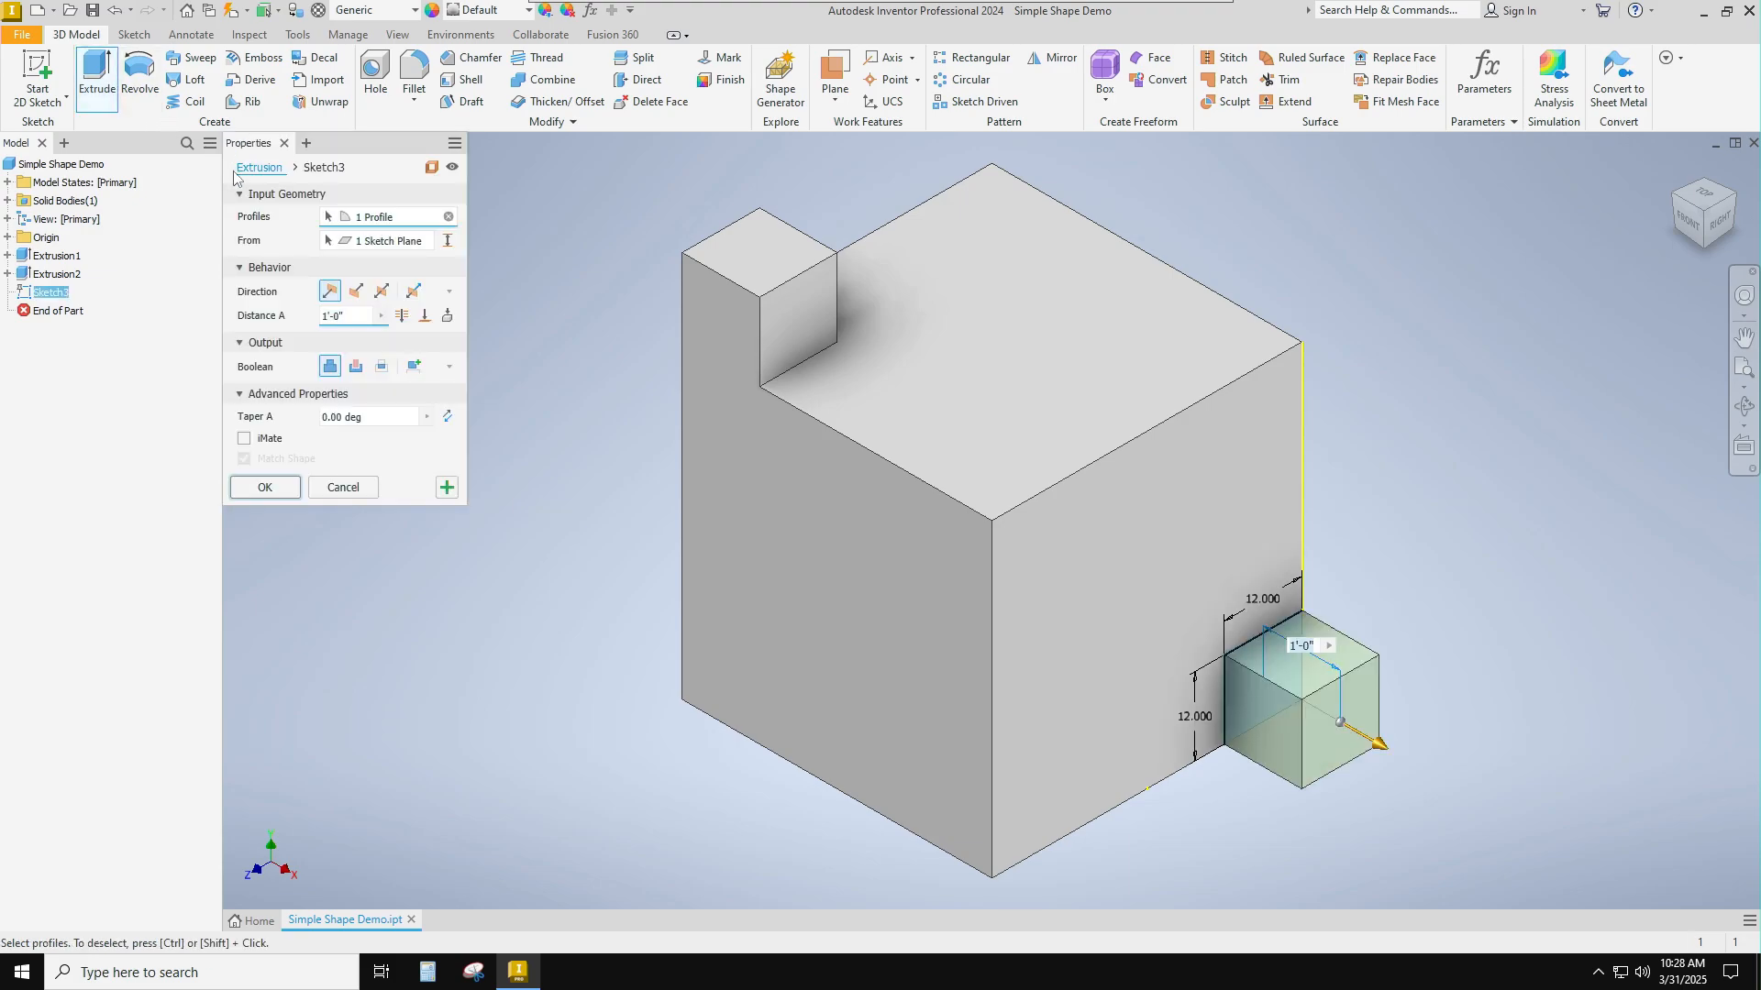
{"action": "key", "text": "ctrl"}
{"action": "key", "text": "ctrl"}
{"action": "left_click", "coordinate": [264, 487]}
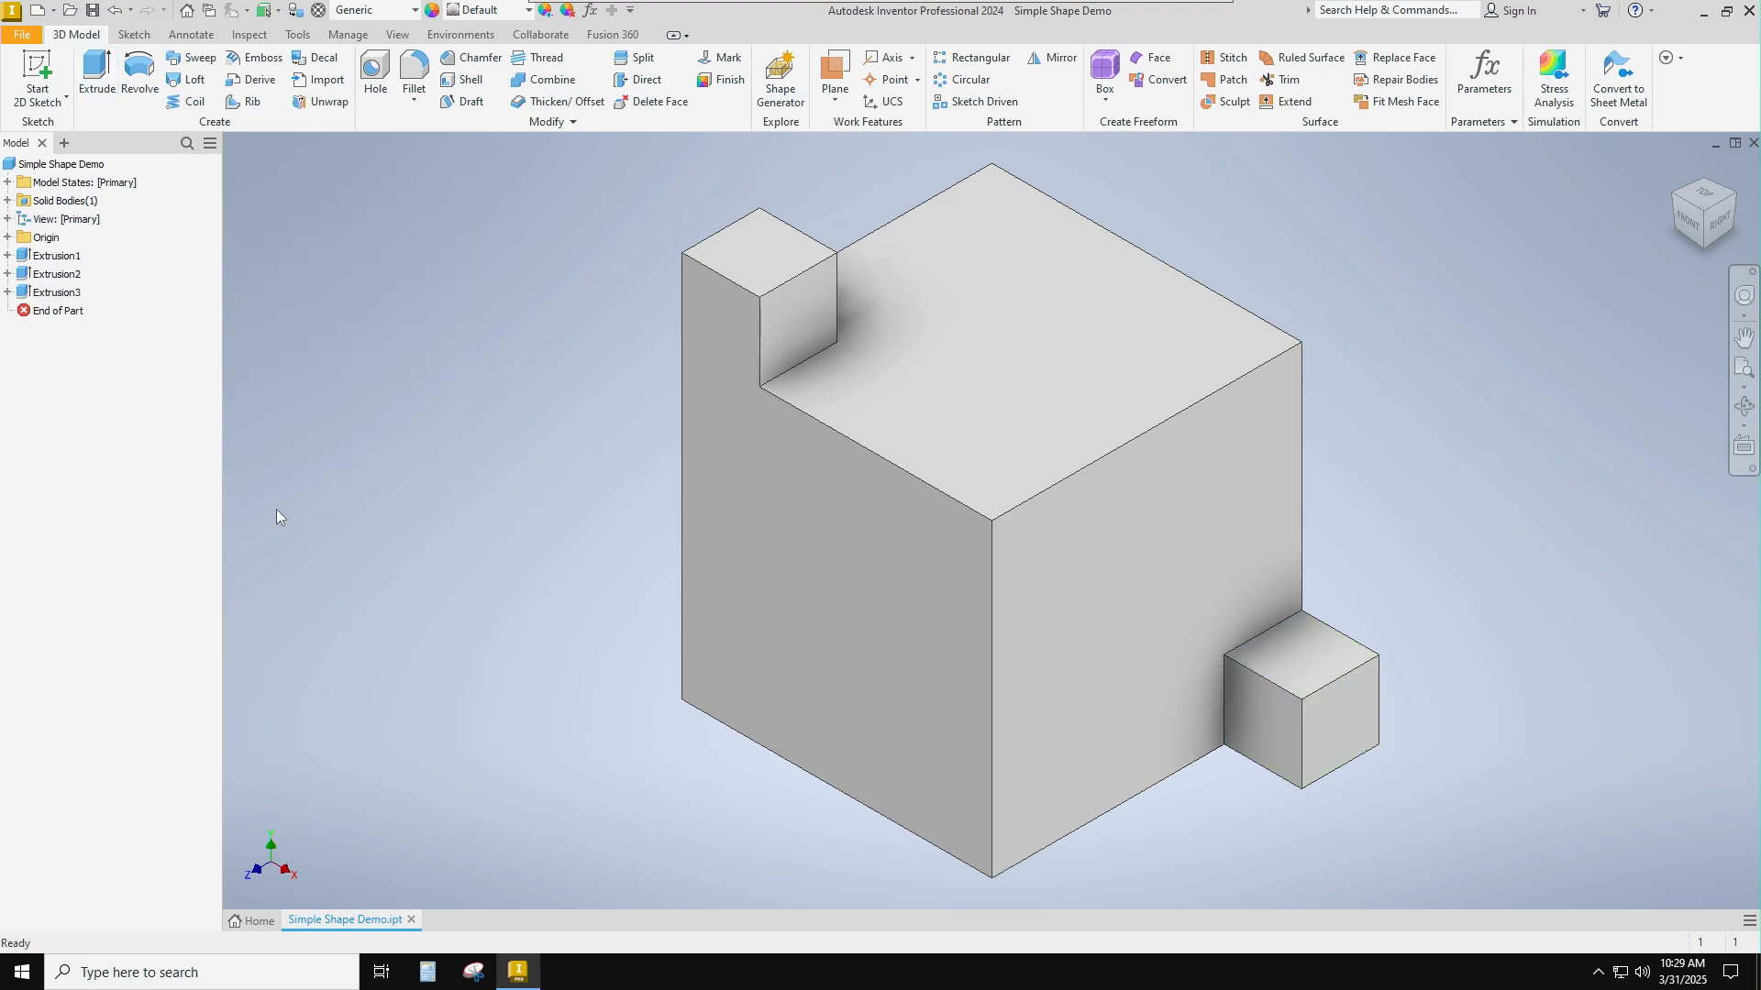
Sketch a 12 in by 12 in rectangle on the cube's front face from its lower right corner and finish the sketch.
{"action": "left_click", "coordinate": [984, 836]}
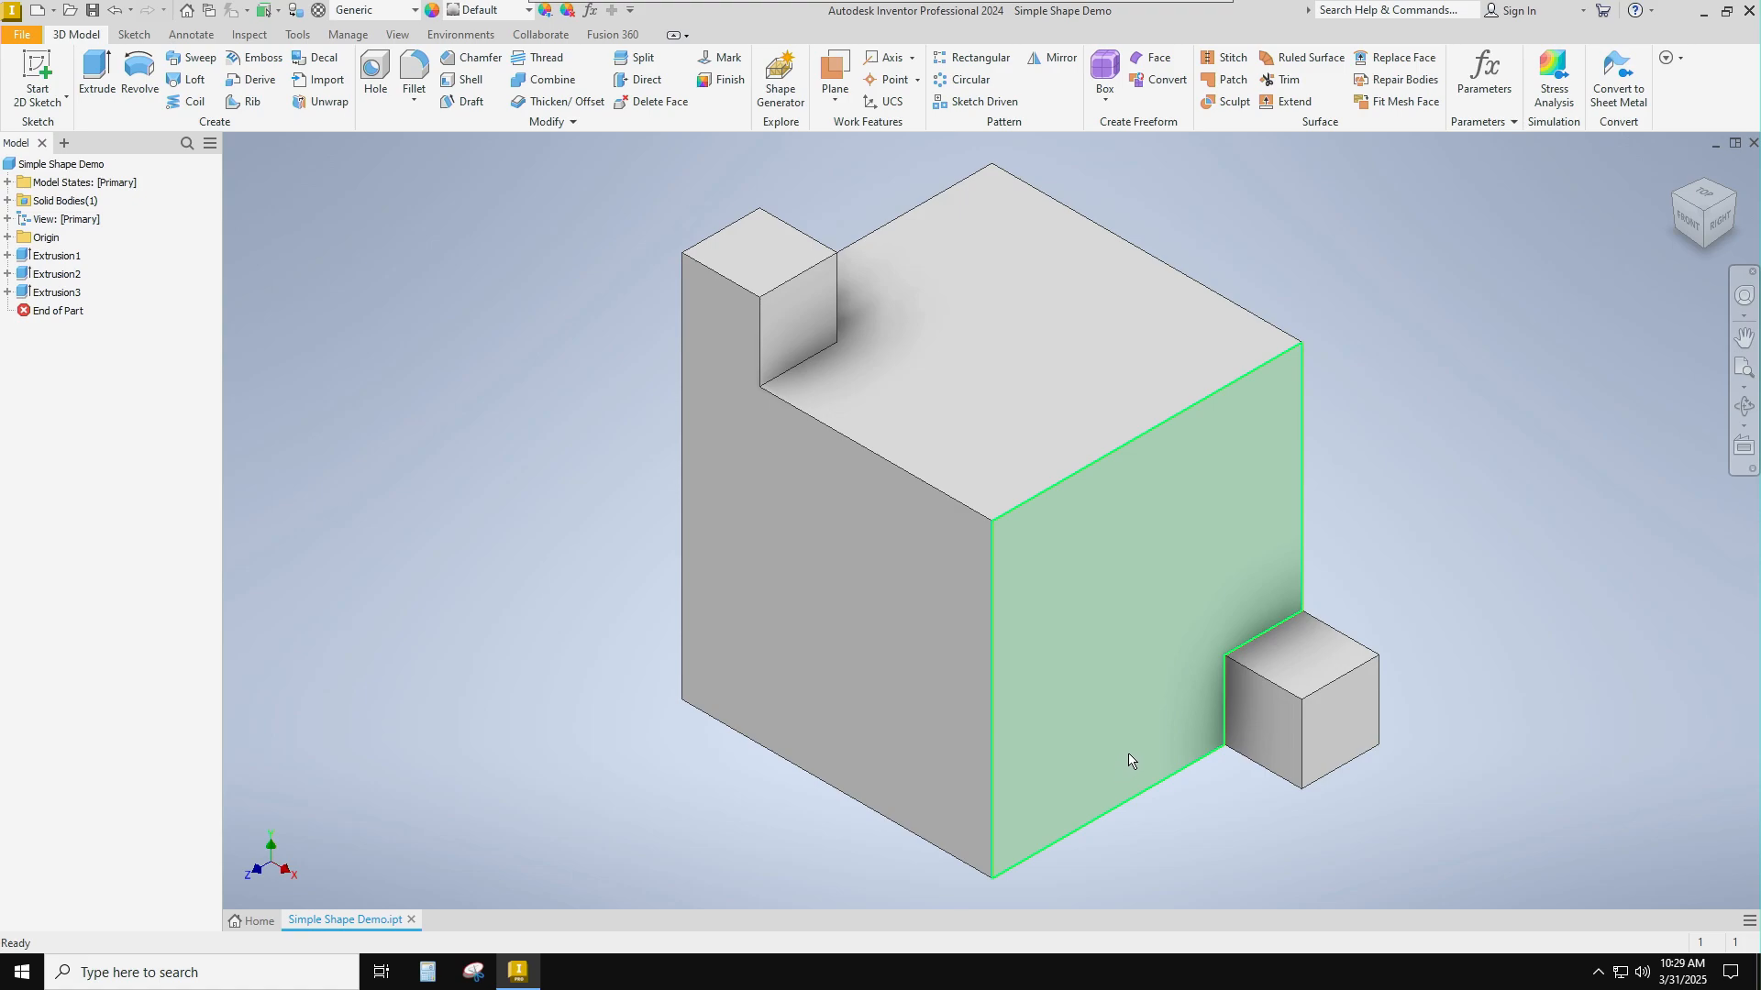
{"action": "left_click", "coordinate": [37, 69]}
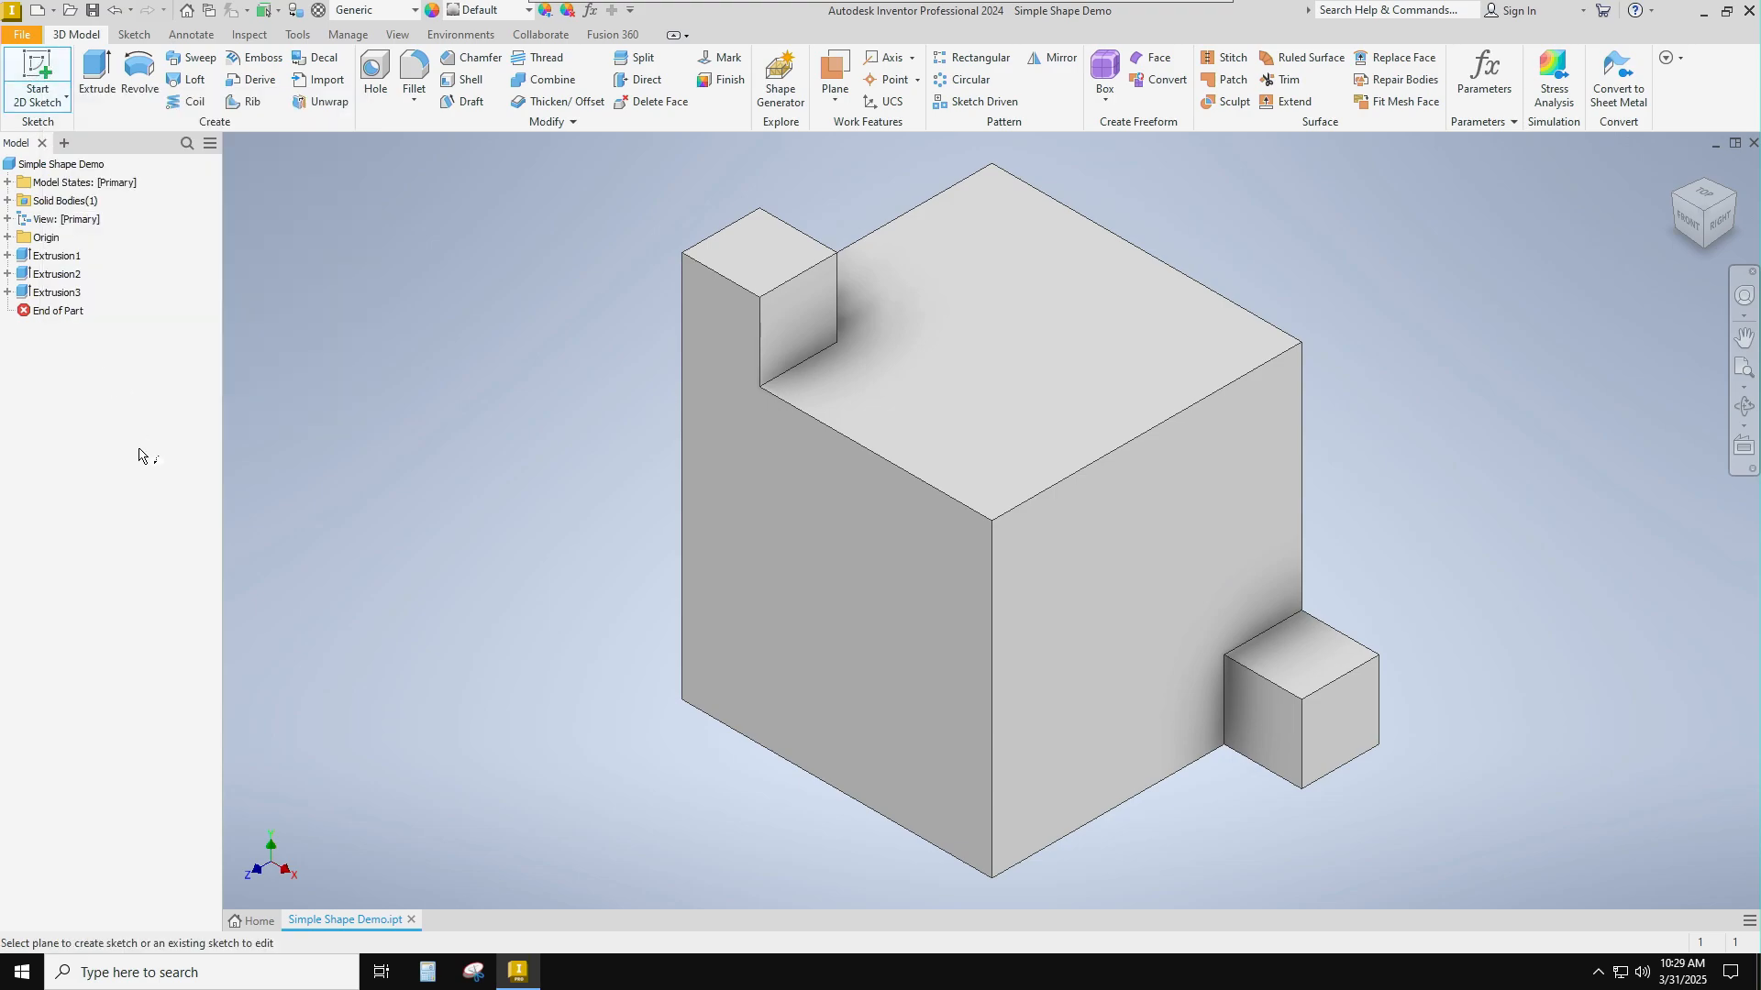
{"action": "left_click", "coordinate": [867, 641]}
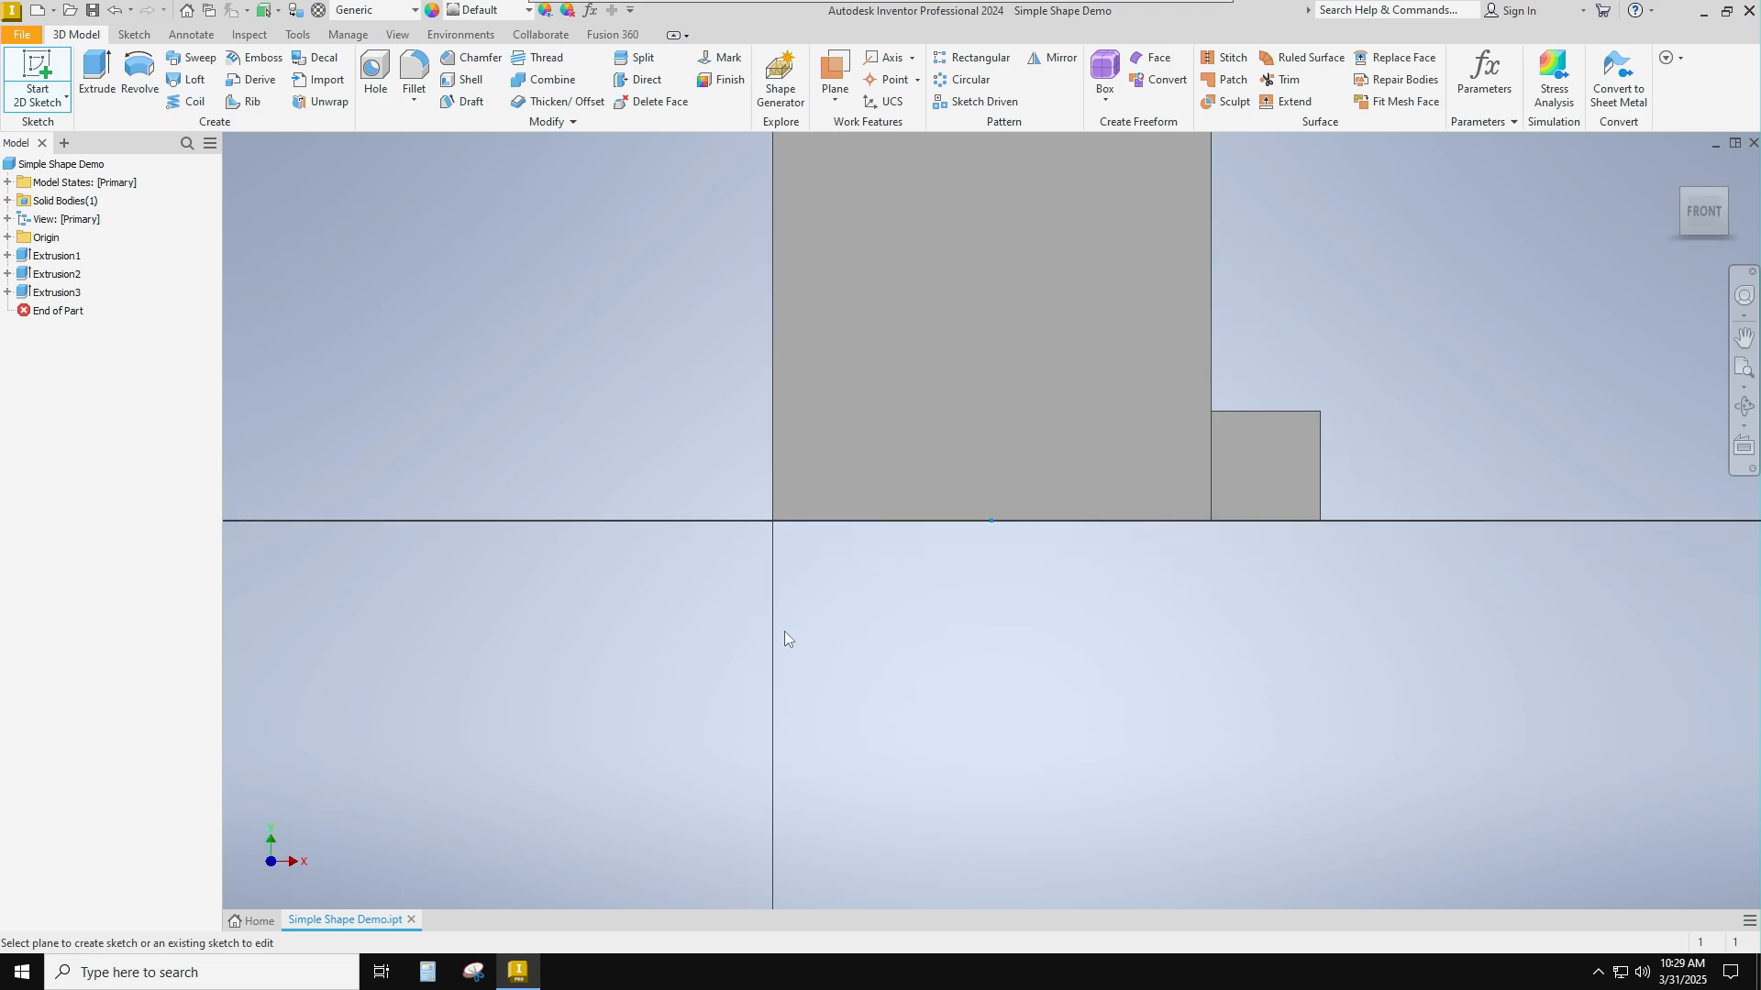
{"action": "left_click", "coordinate": [232, 73]}
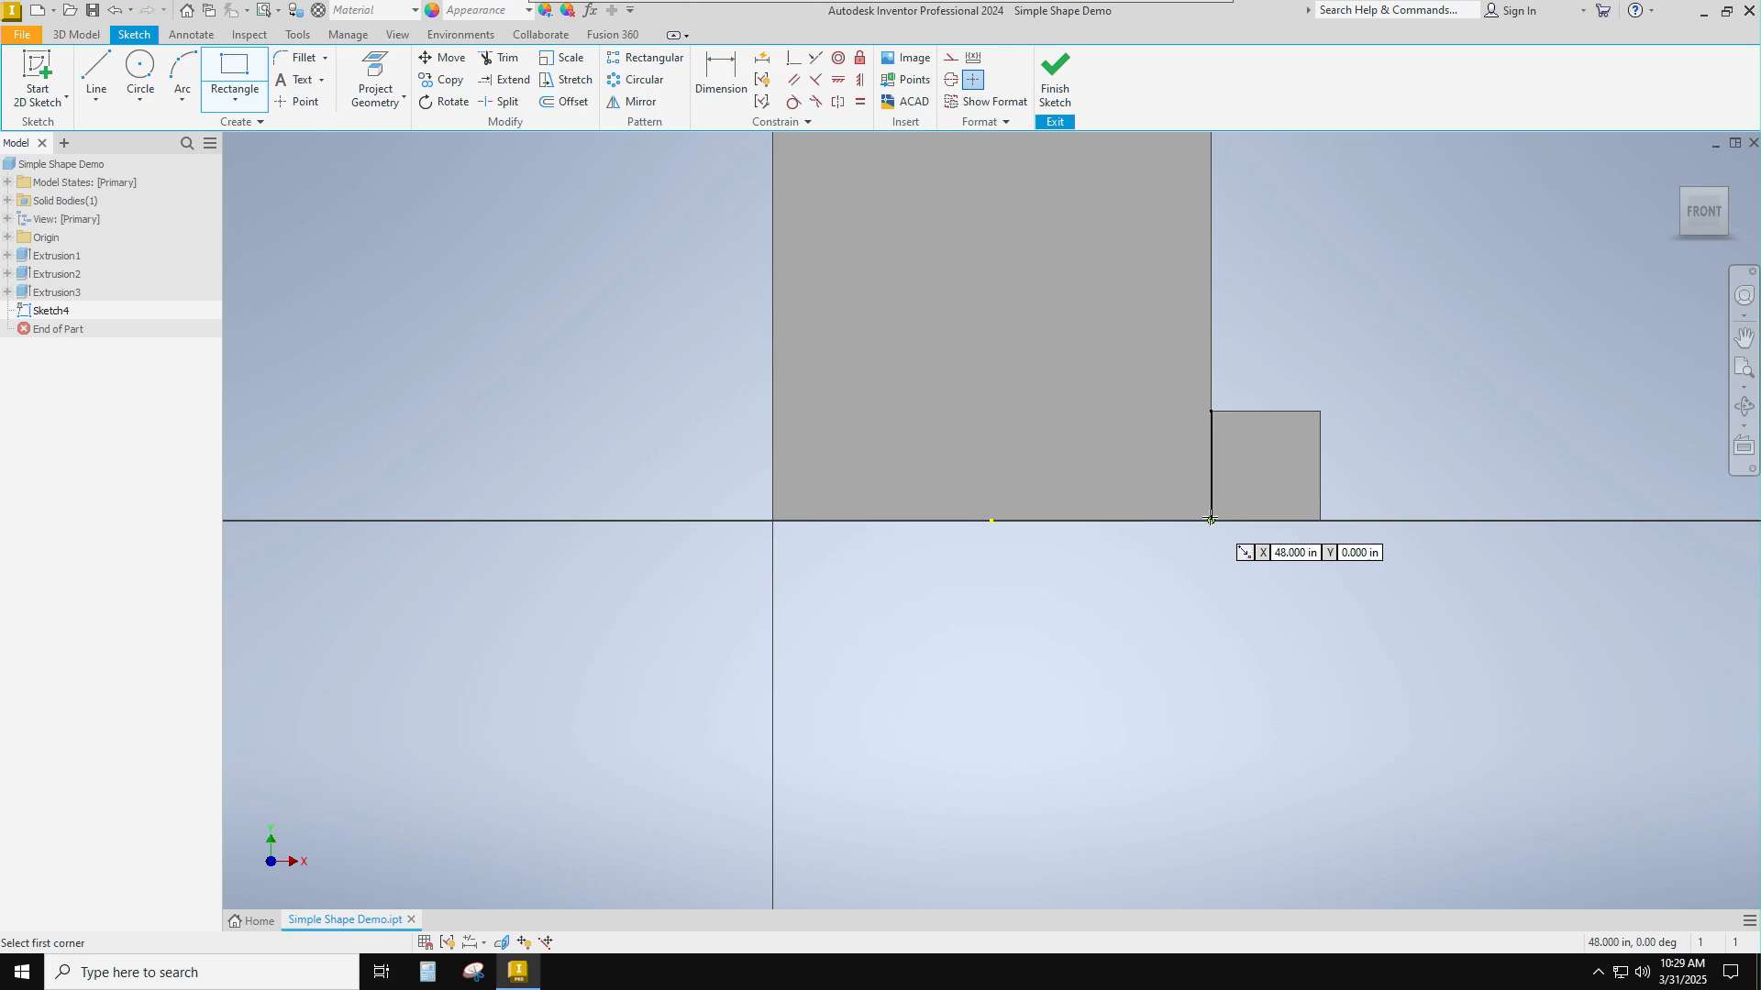
{"action": "left_click", "coordinate": [1211, 519]}
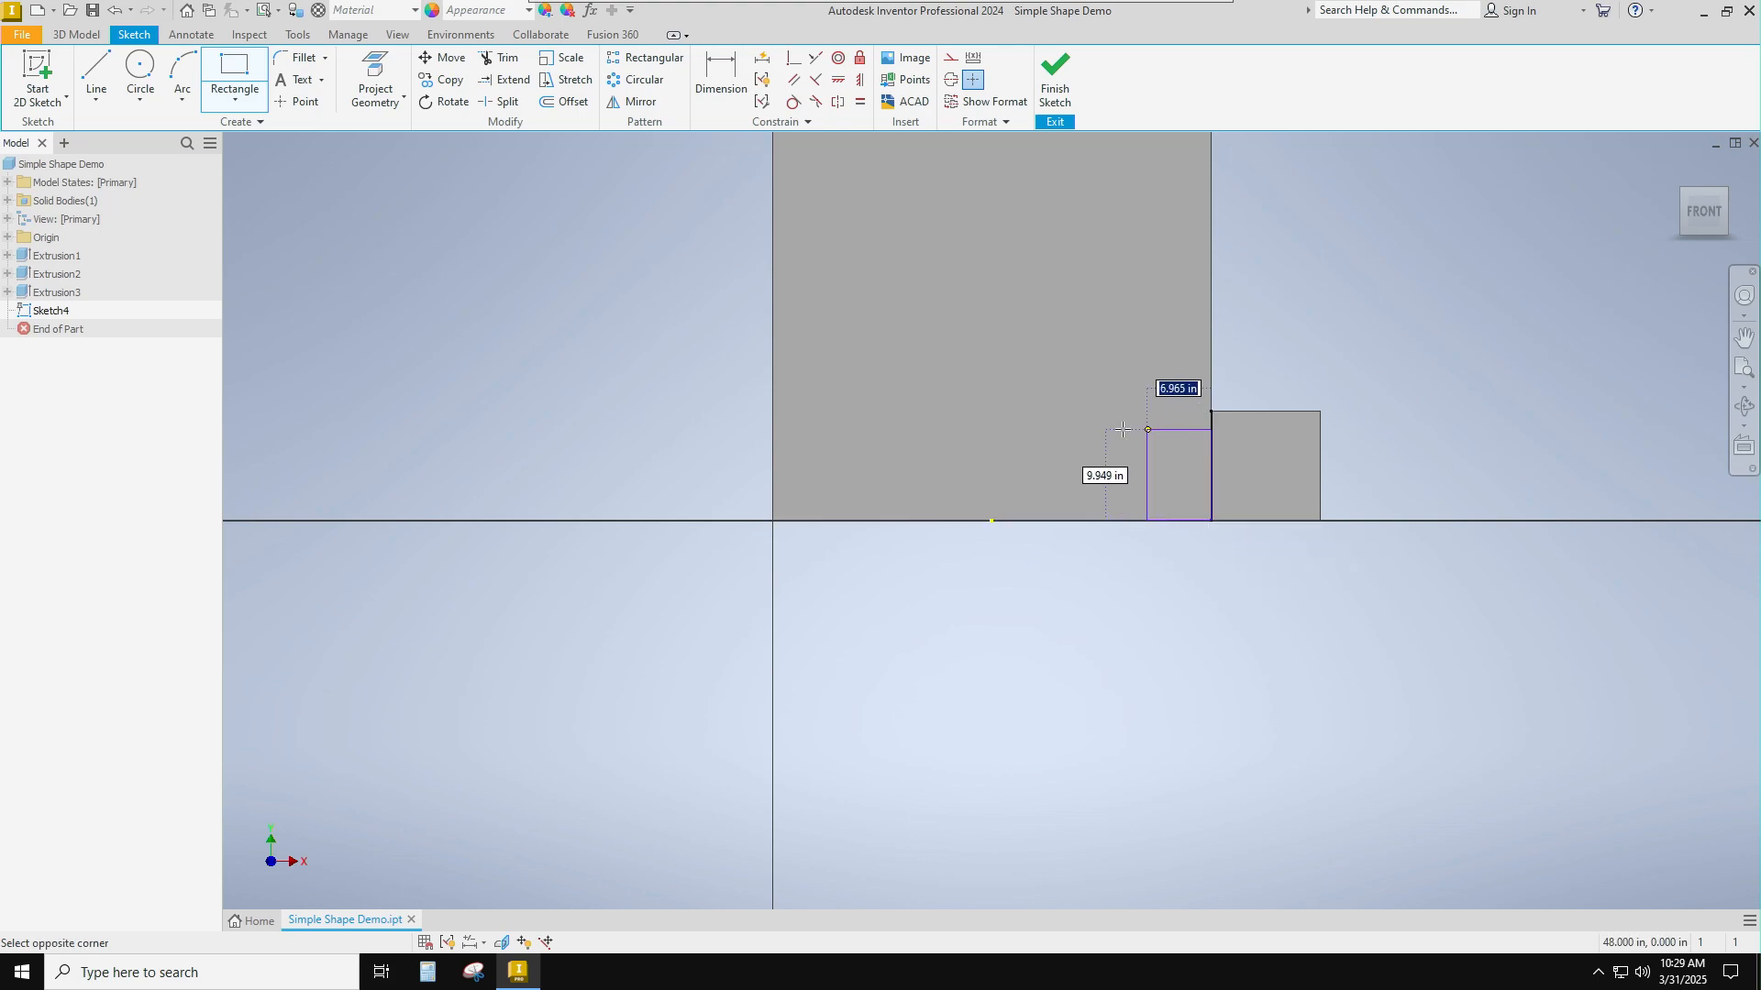
{"action": "type", "text": "1"}
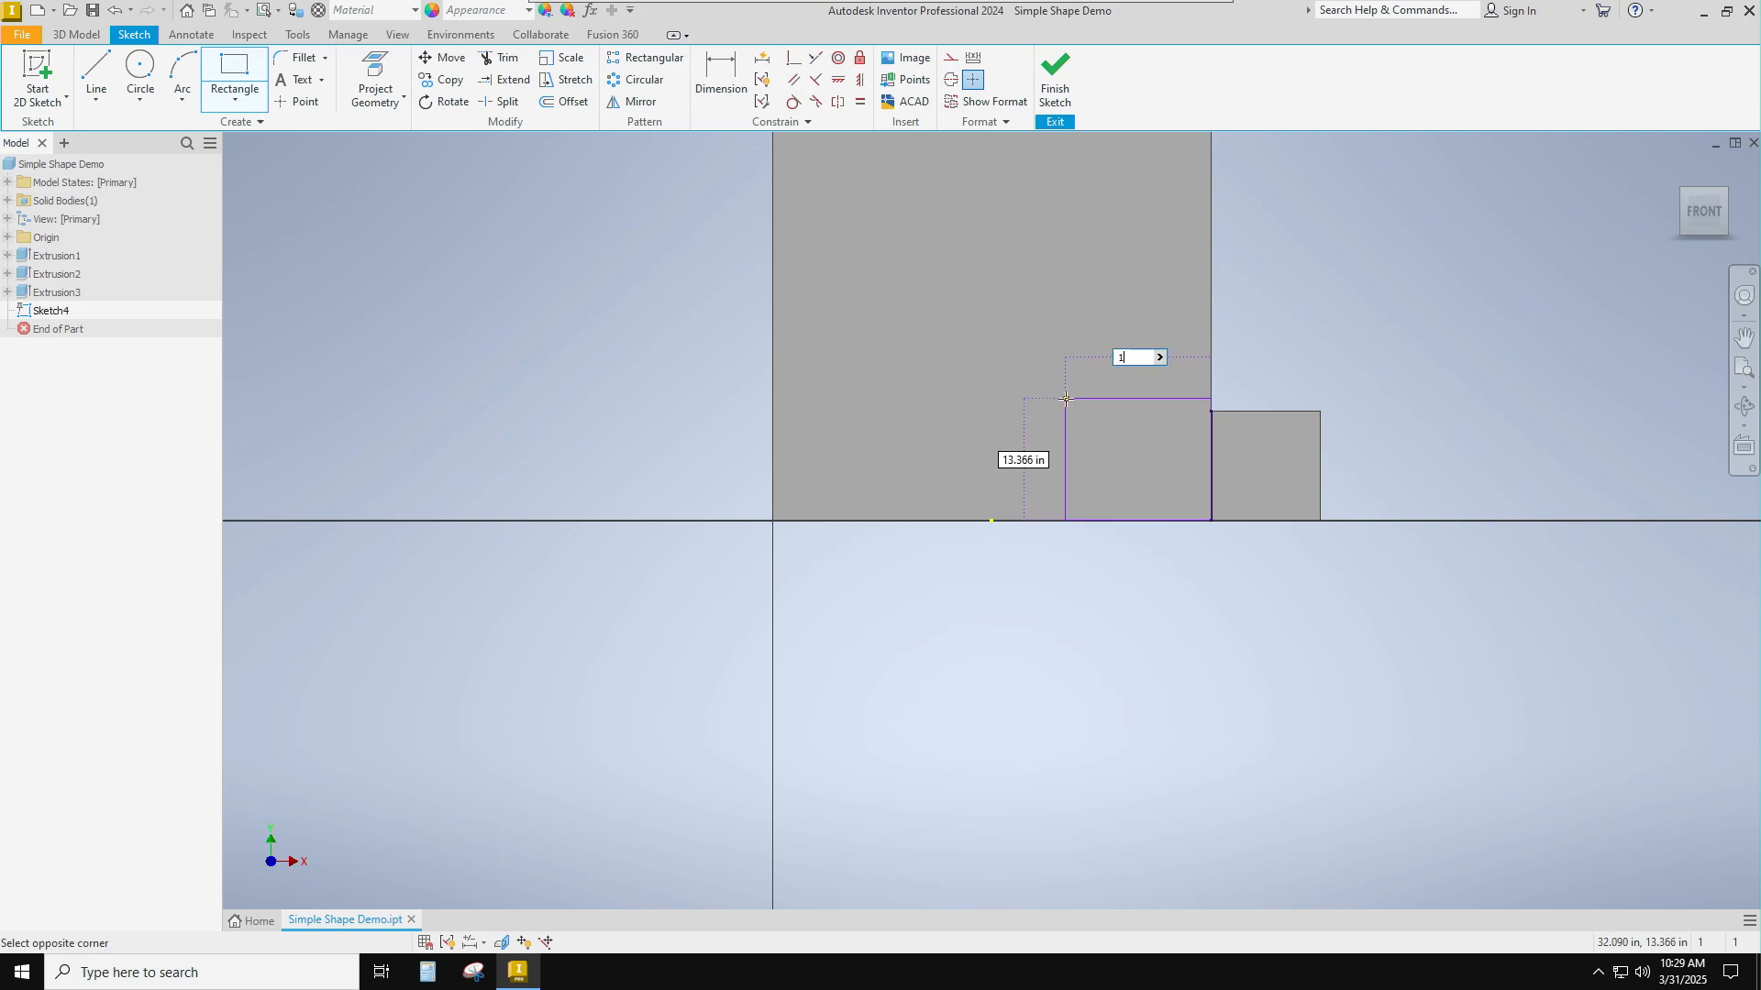
{"action": "type", "text": "2"}
{"action": "key", "text": "Tab"}
{"action": "type", "text": "1"}
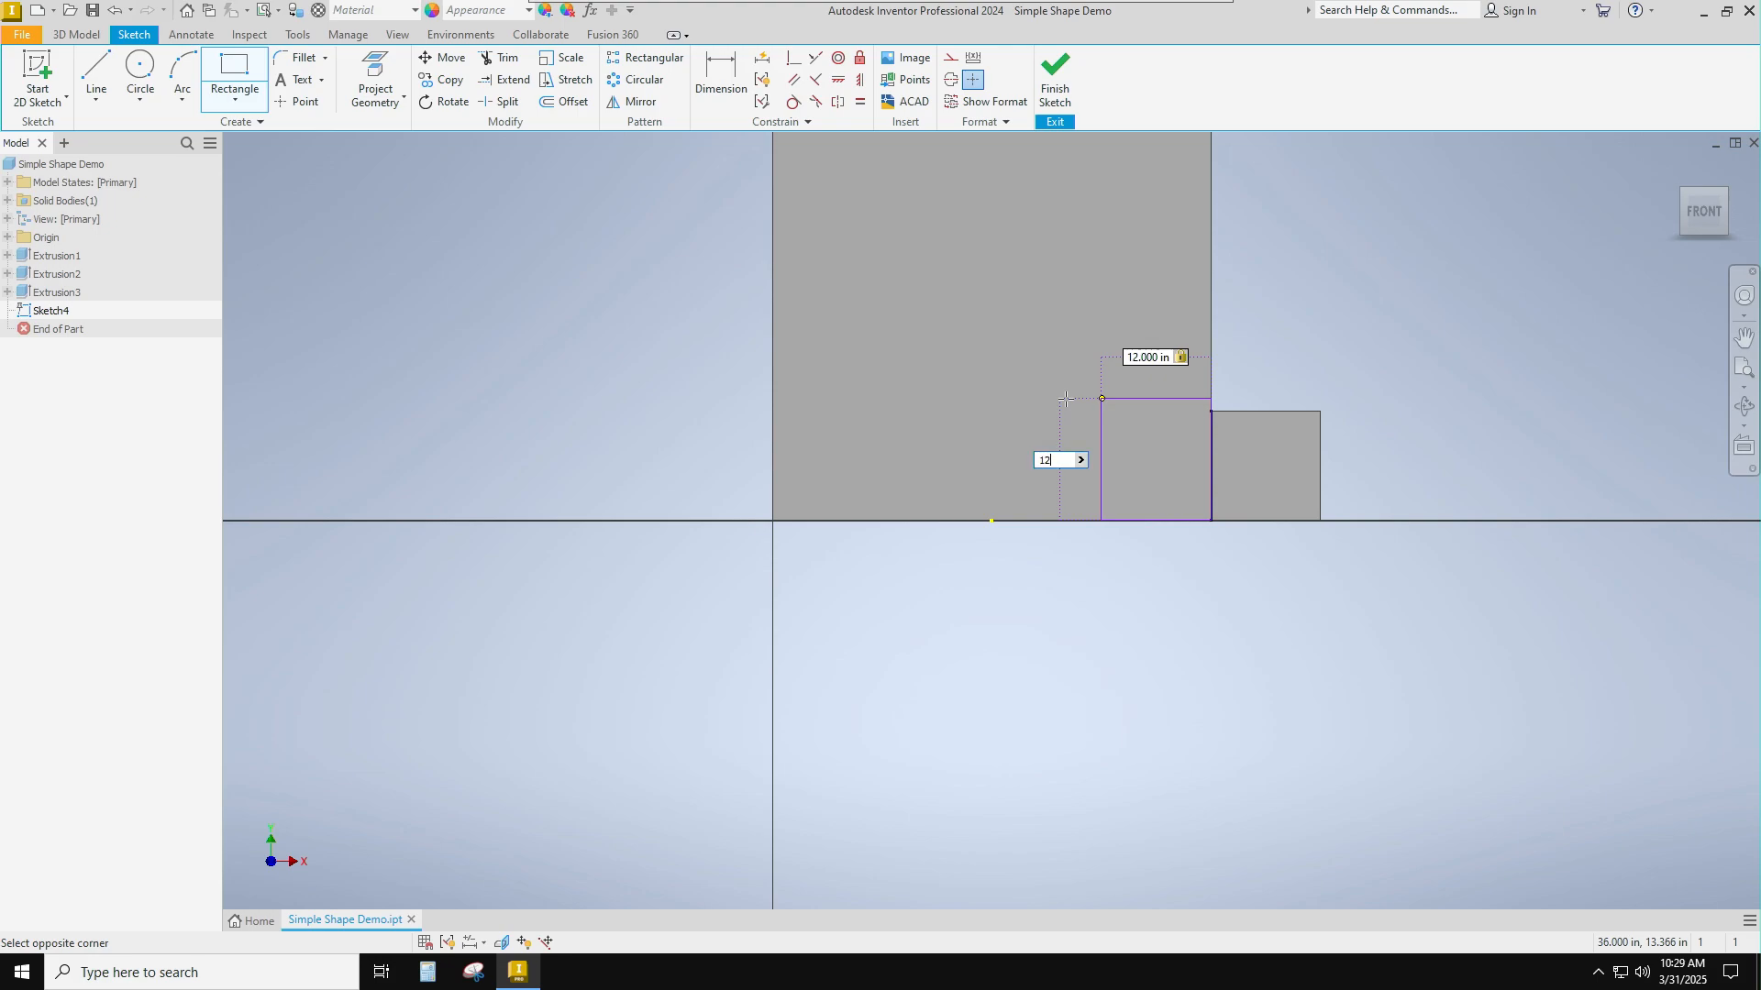
{"action": "key", "text": "Return"}
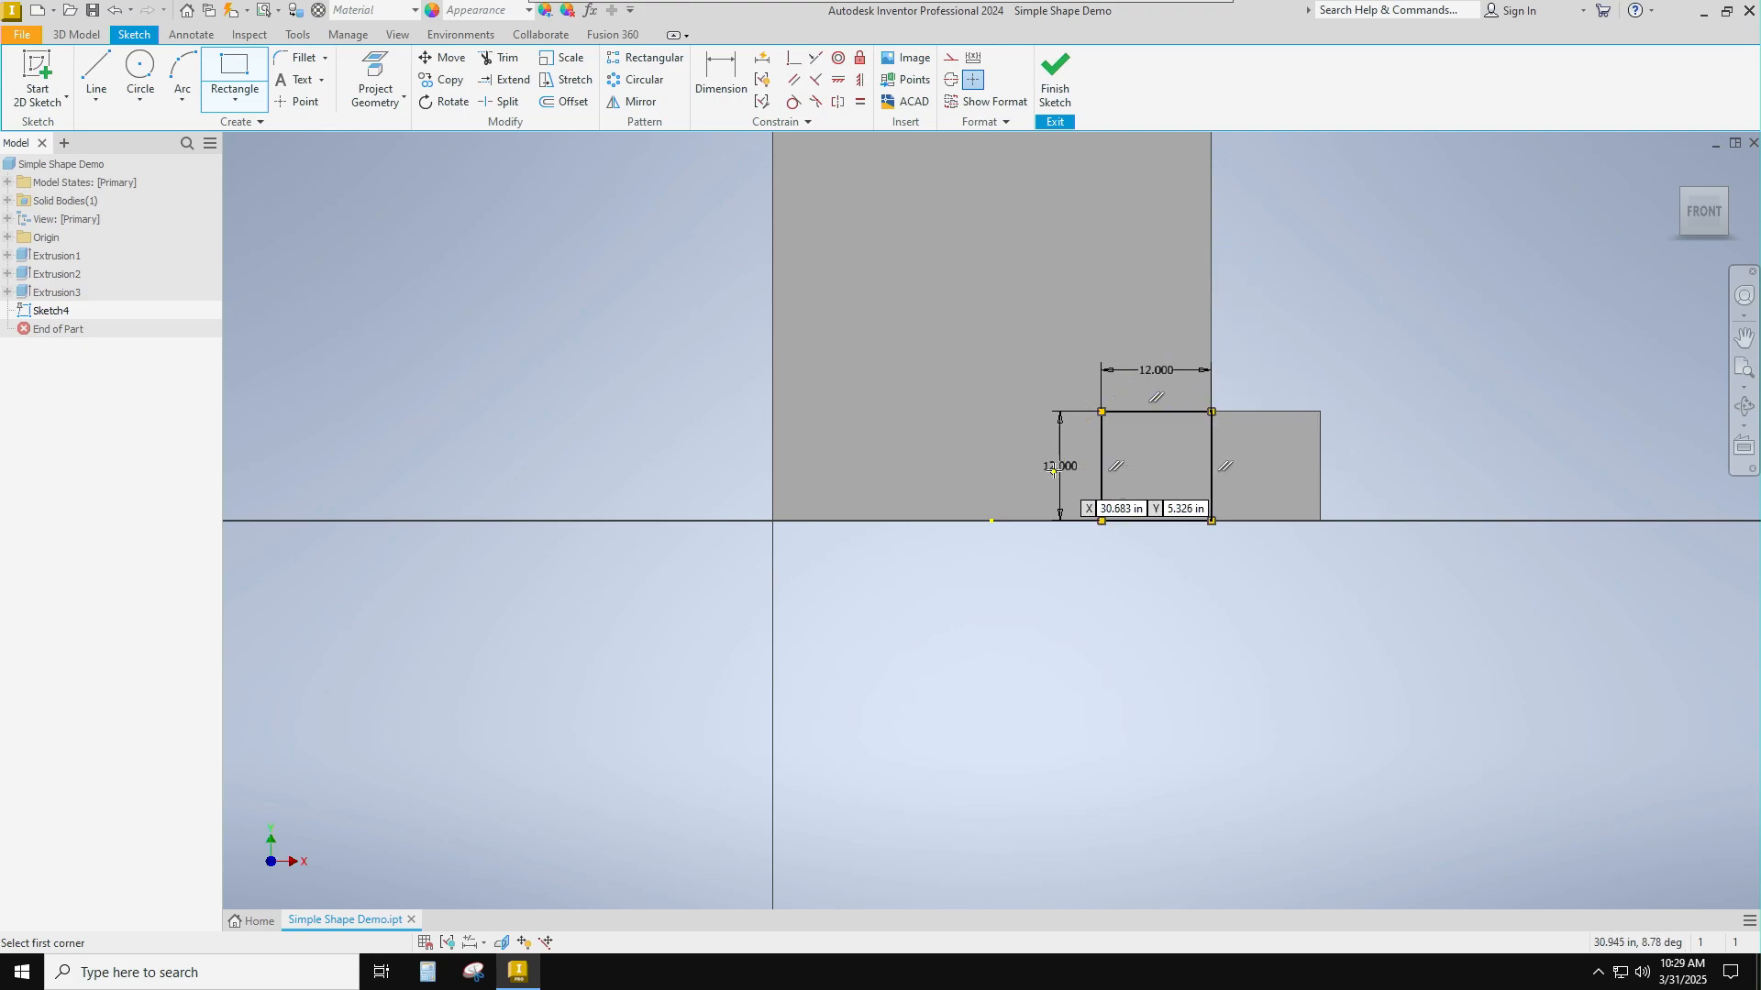
{"action": "left_click", "coordinate": [1056, 87]}
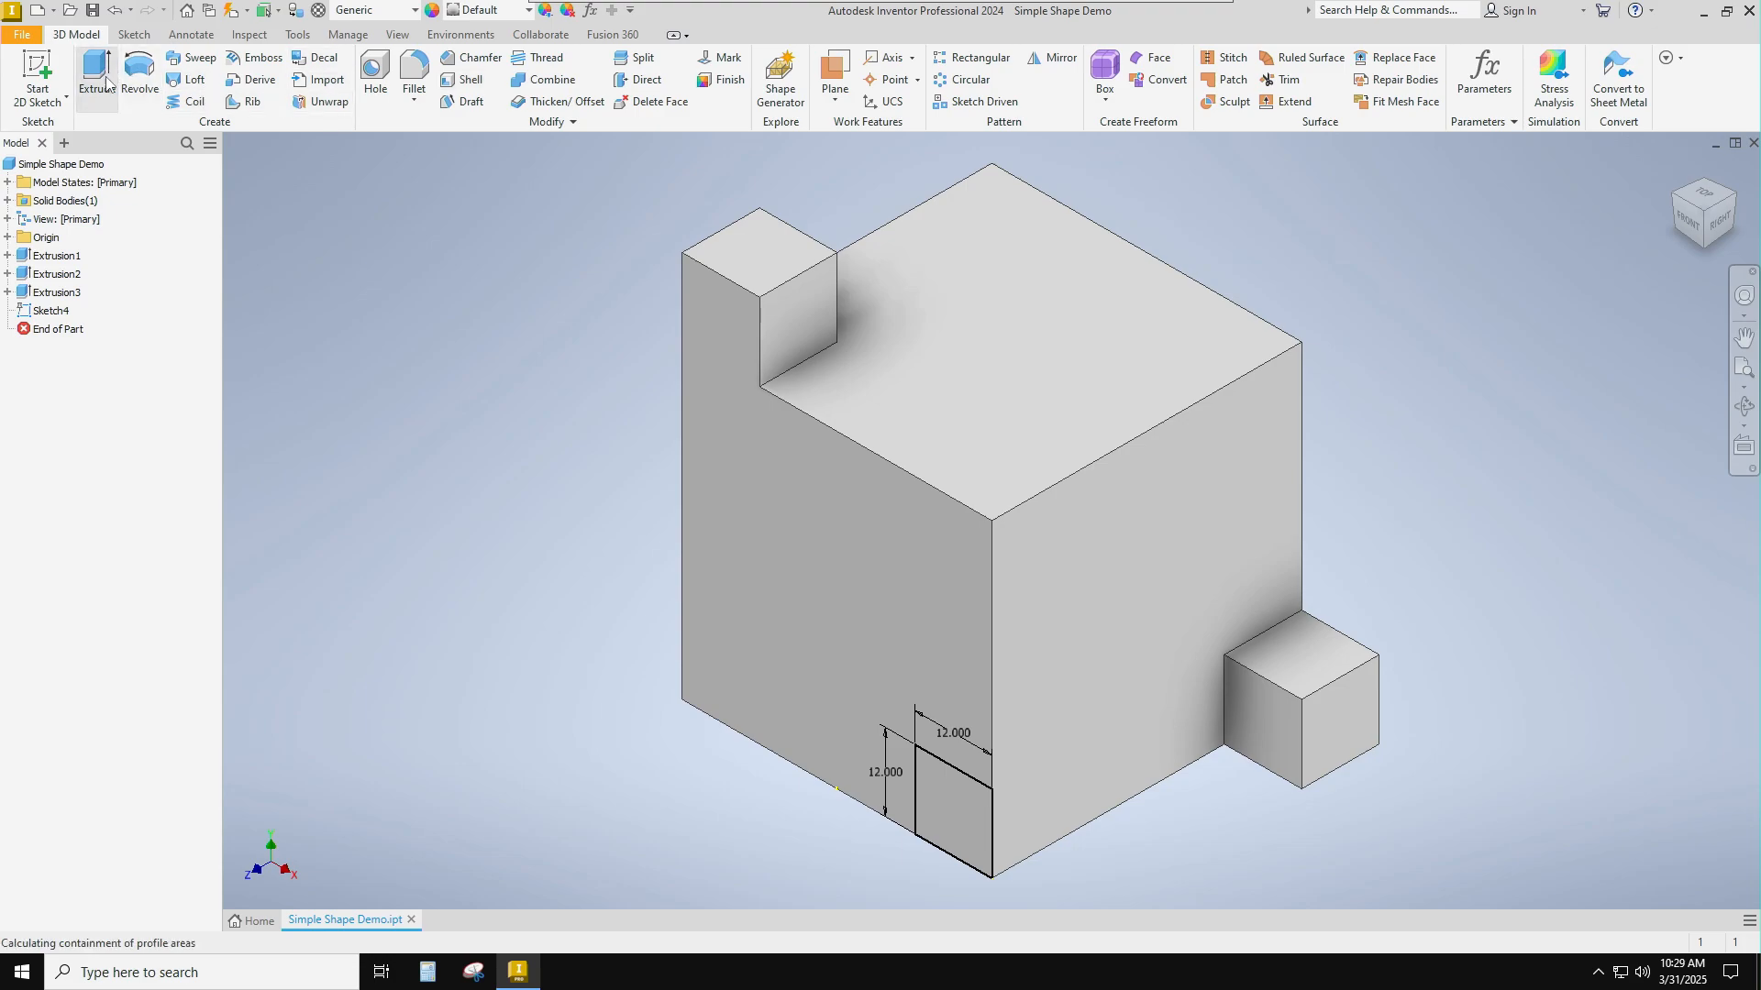
Extrude the square on the front face 1 ft inward in the flipped direction as a cut through the cube's corner.
{"action": "left_click", "coordinate": [97, 74]}
{"action": "key", "text": "ctrl"}
{"action": "key", "text": "ctrl"}
{"action": "key", "text": "ctrl"}
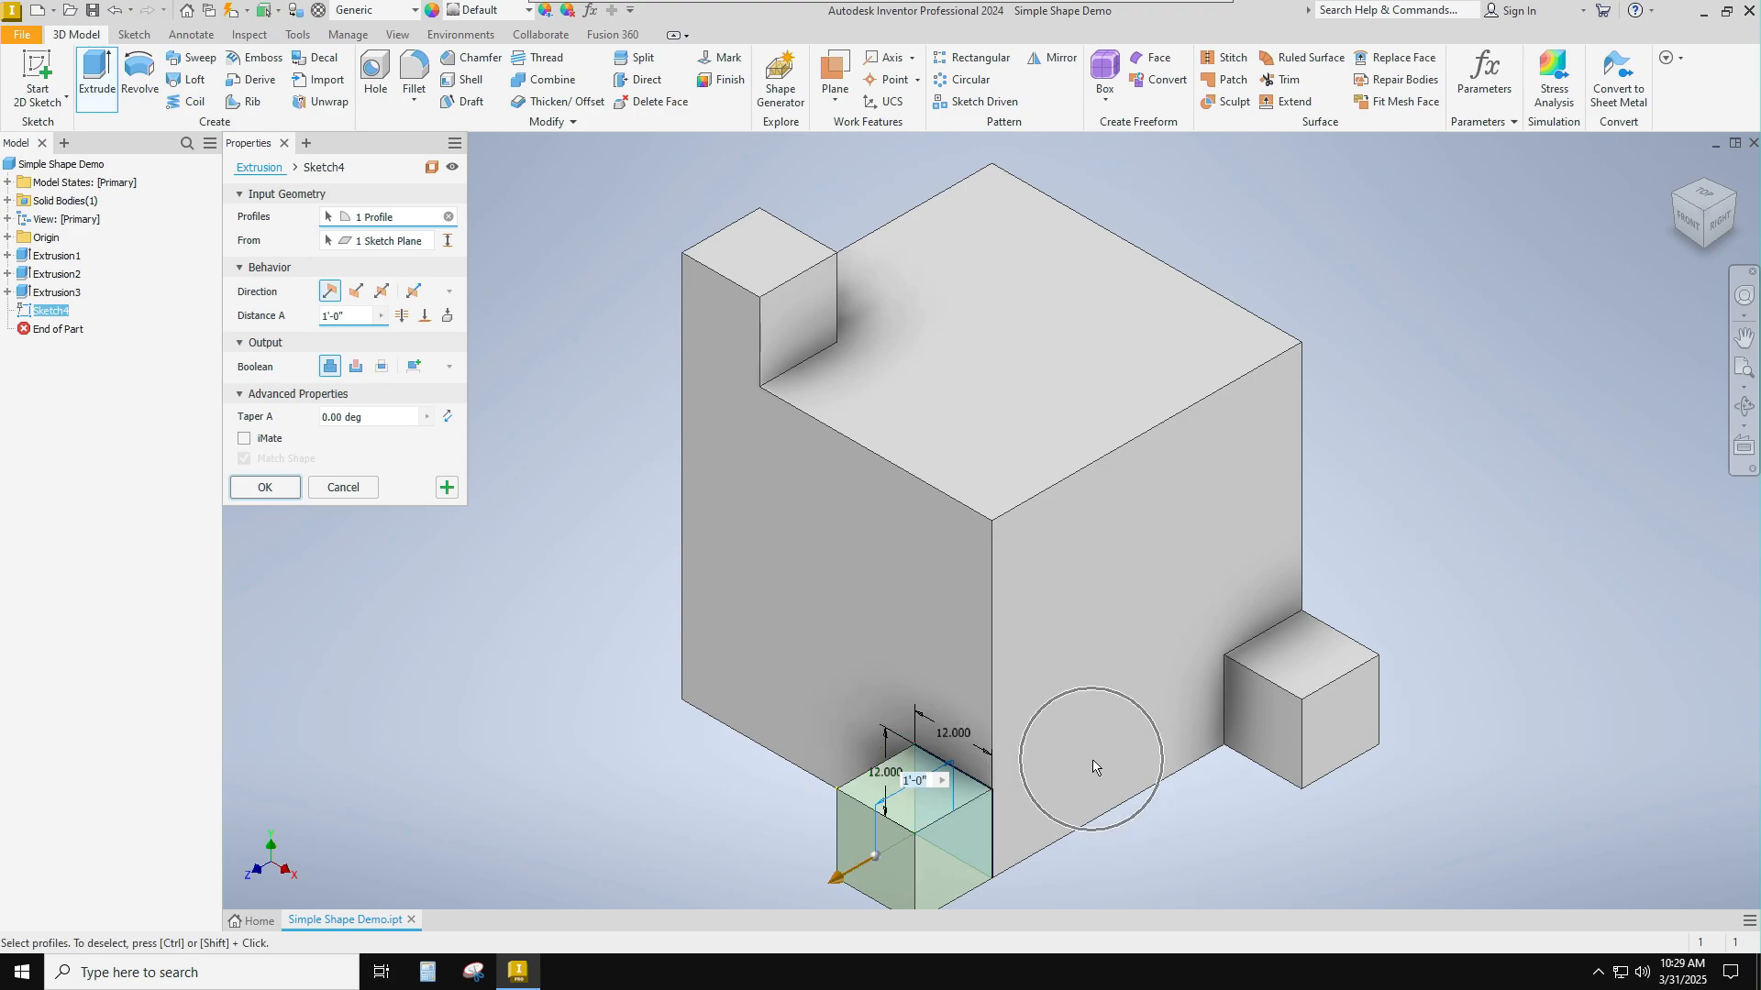
{"action": "left_click", "coordinate": [353, 291]}
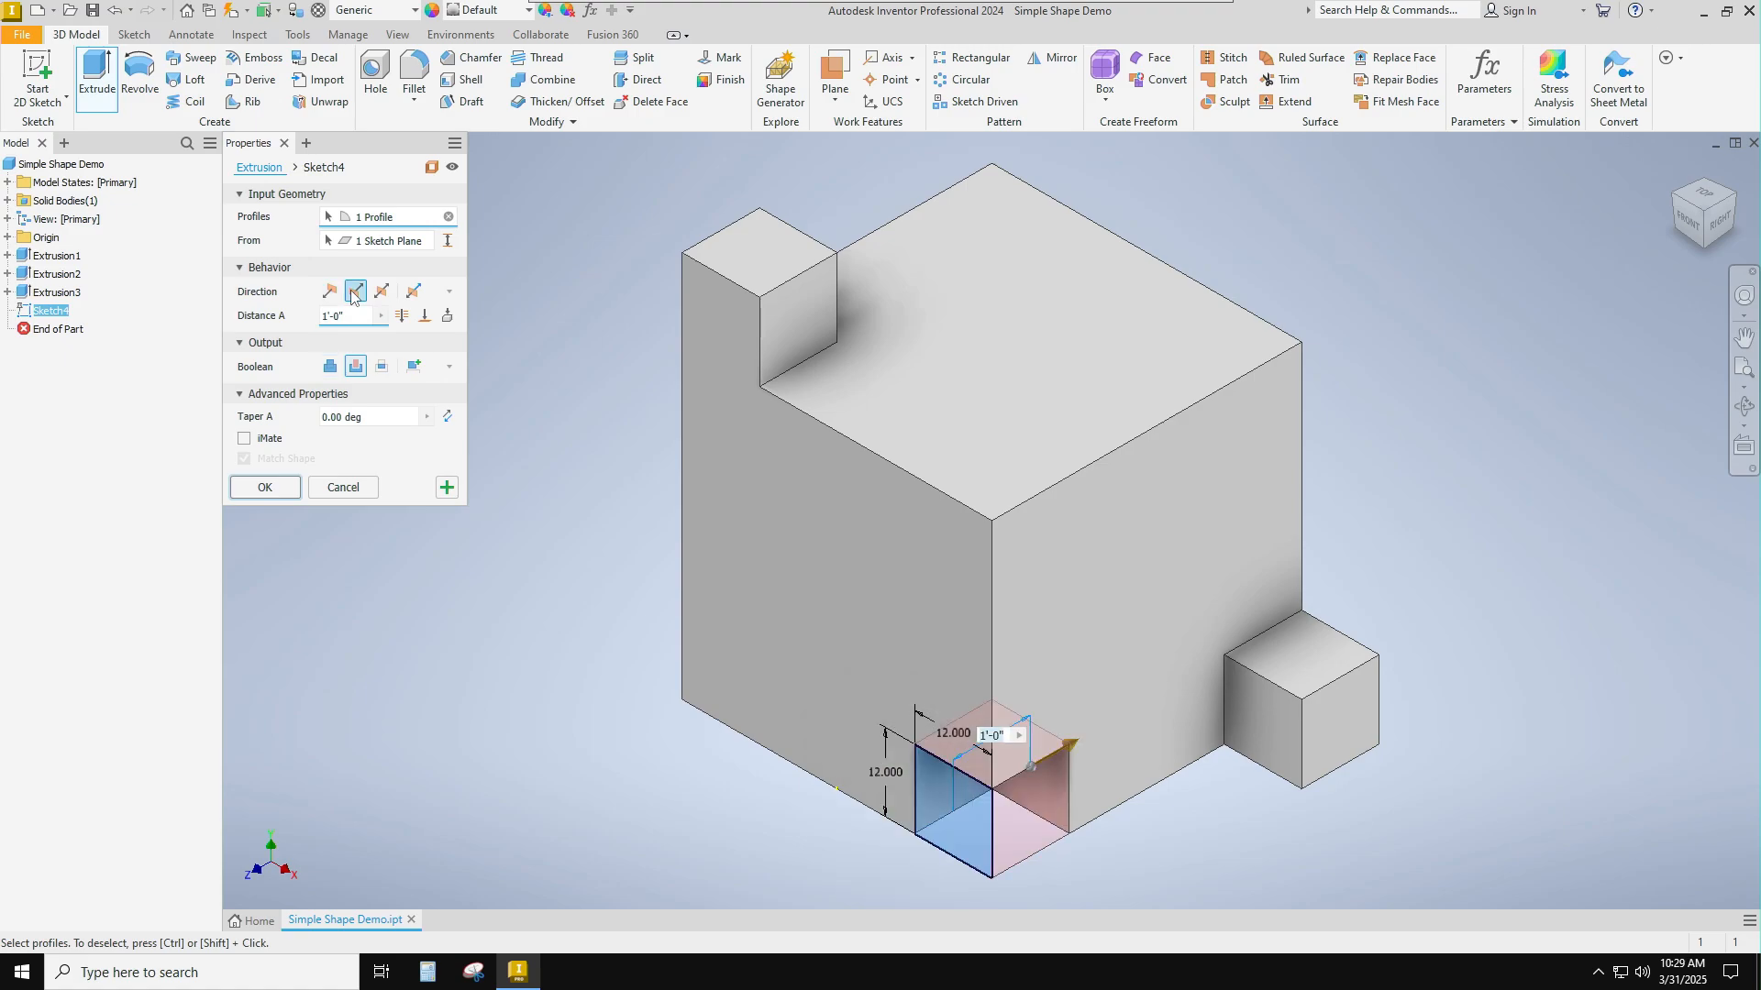
{"action": "left_click", "coordinate": [357, 369]}
{"action": "left_click", "coordinate": [329, 368]}
{"action": "left_click", "coordinate": [356, 366]}
{"action": "left_click", "coordinate": [265, 487]}
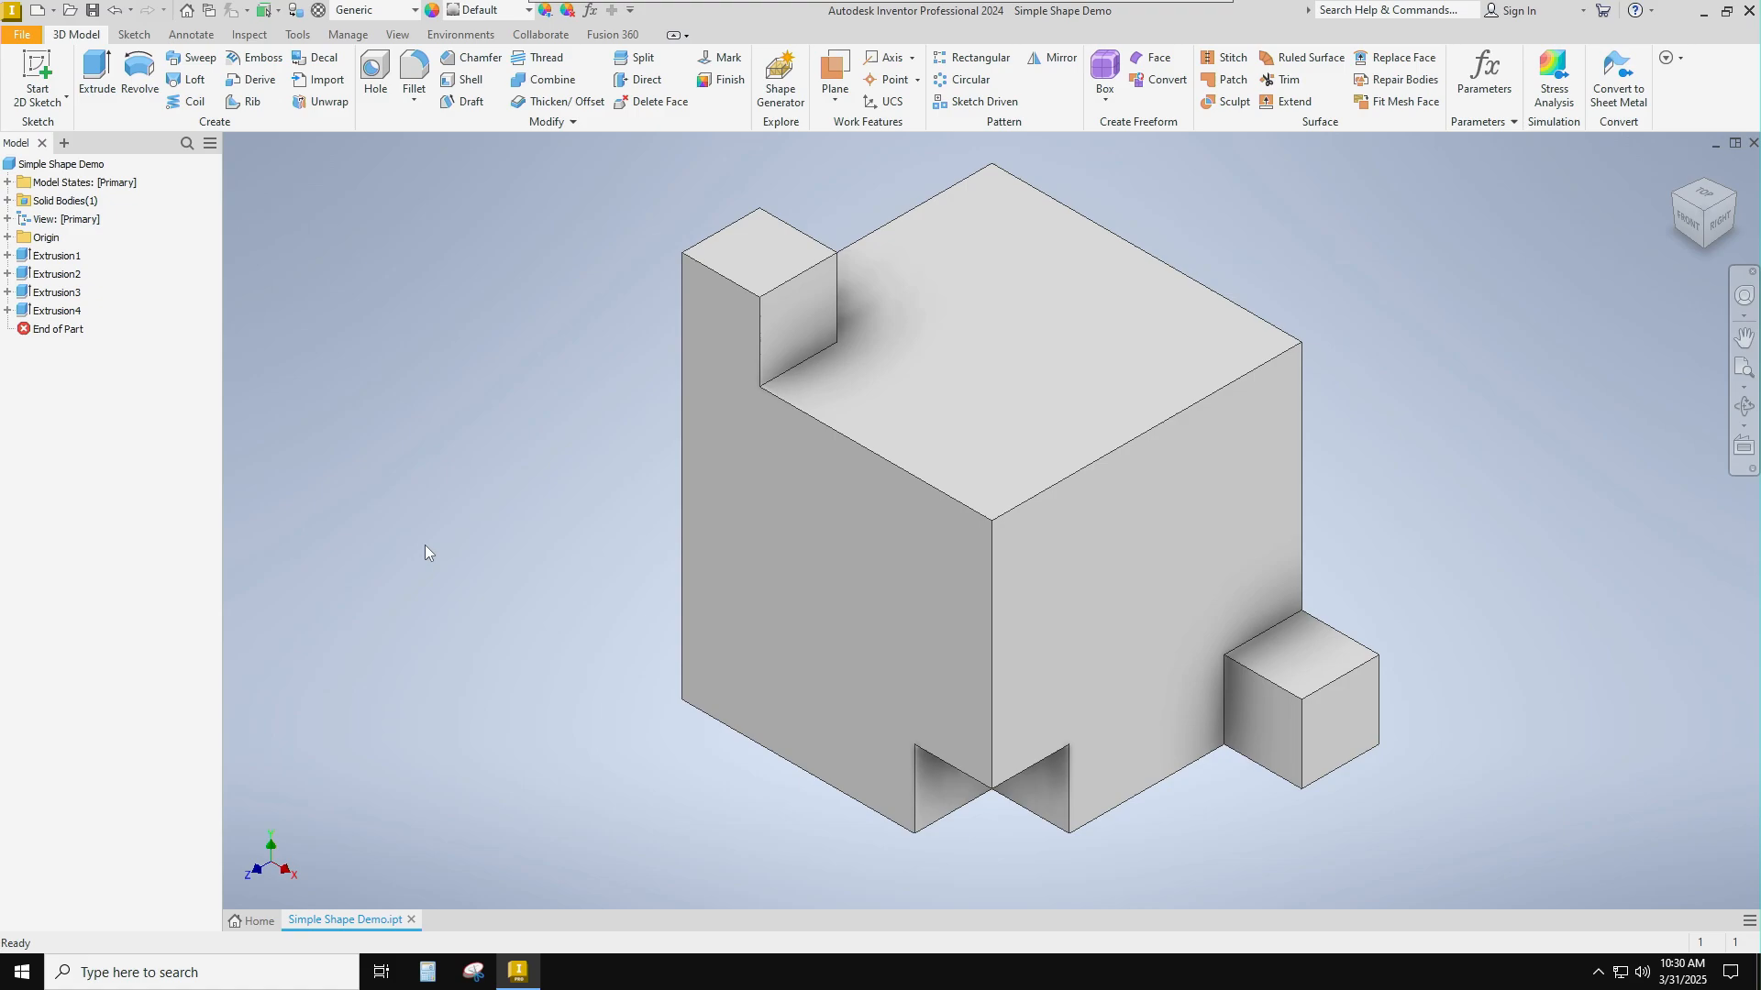
{"action": "left_click", "coordinate": [932, 594]}
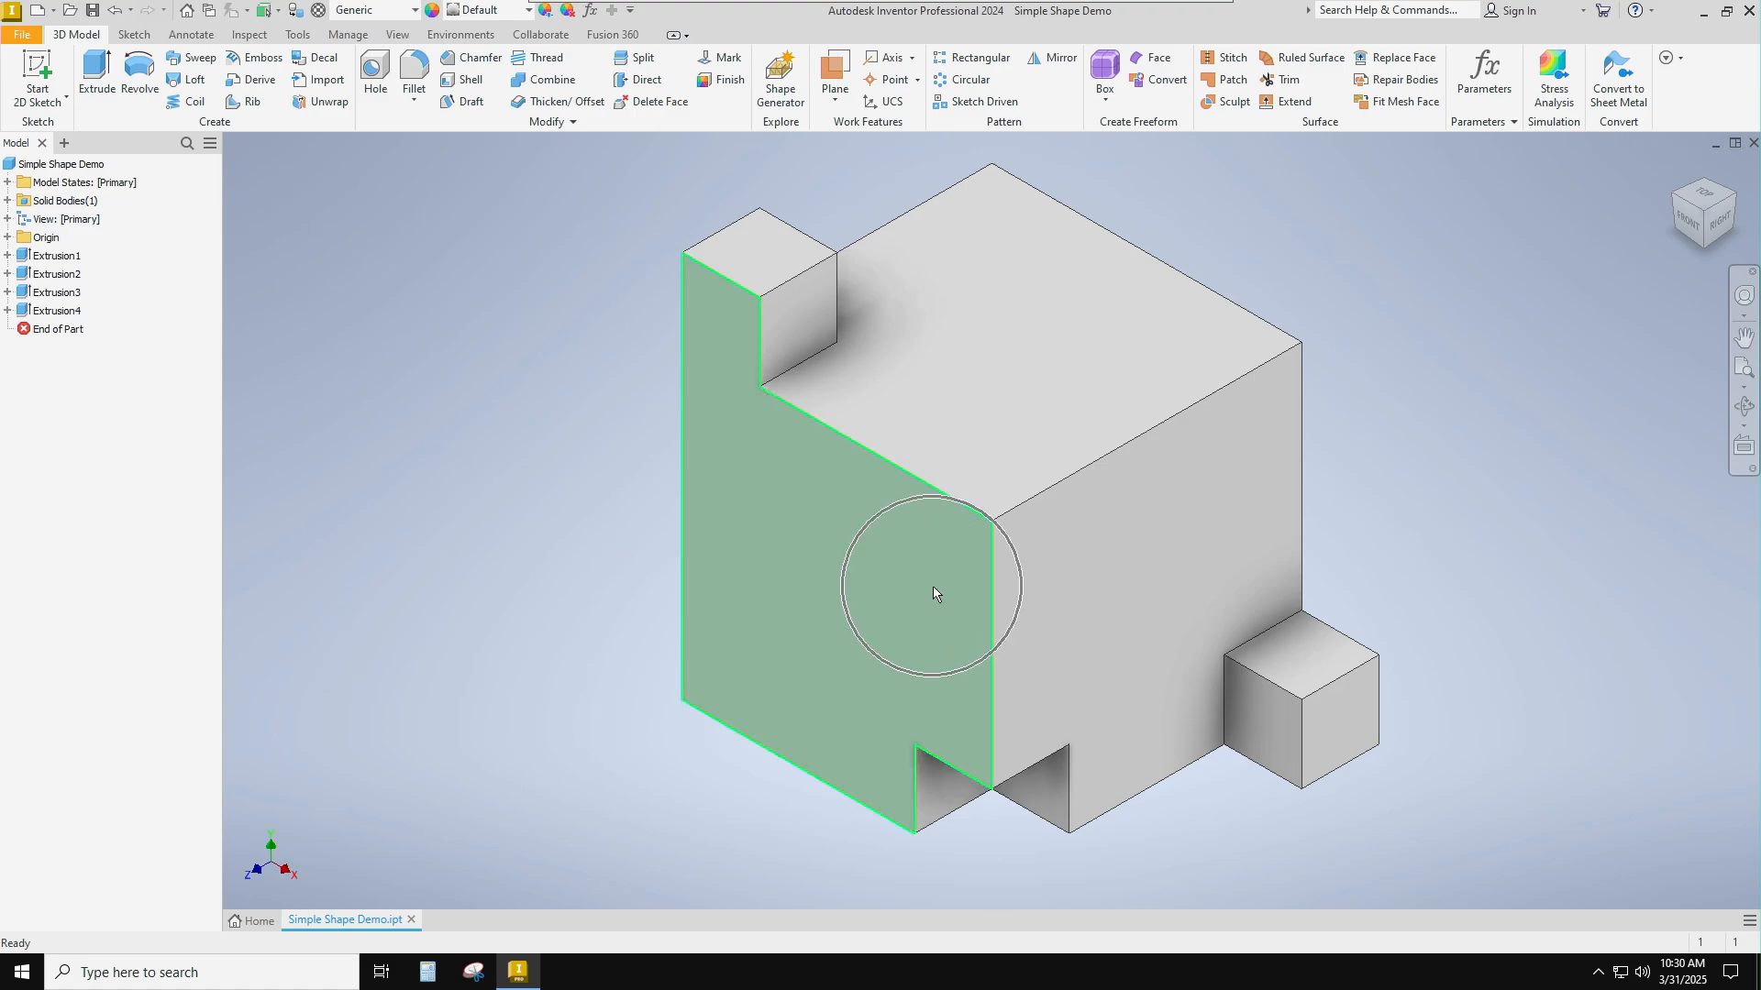
{"action": "key", "text": "ctrl"}
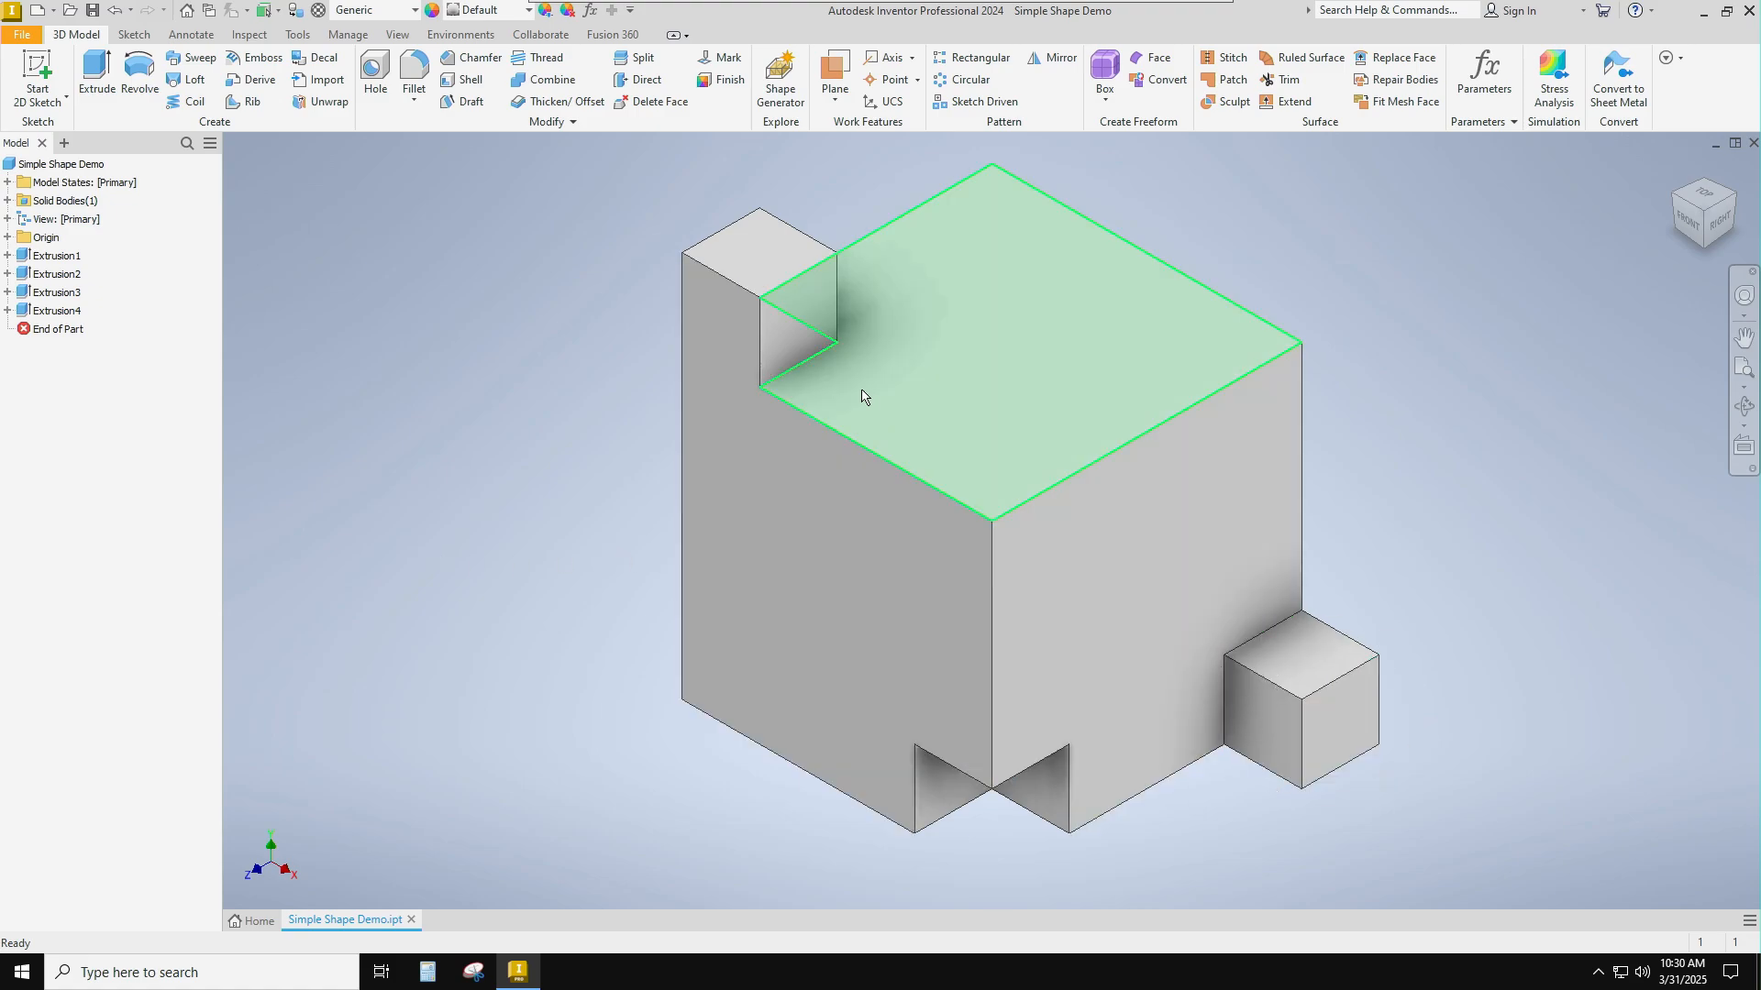
{"action": "key", "text": "ctrl"}
{"action": "key", "text": "ctrl"}
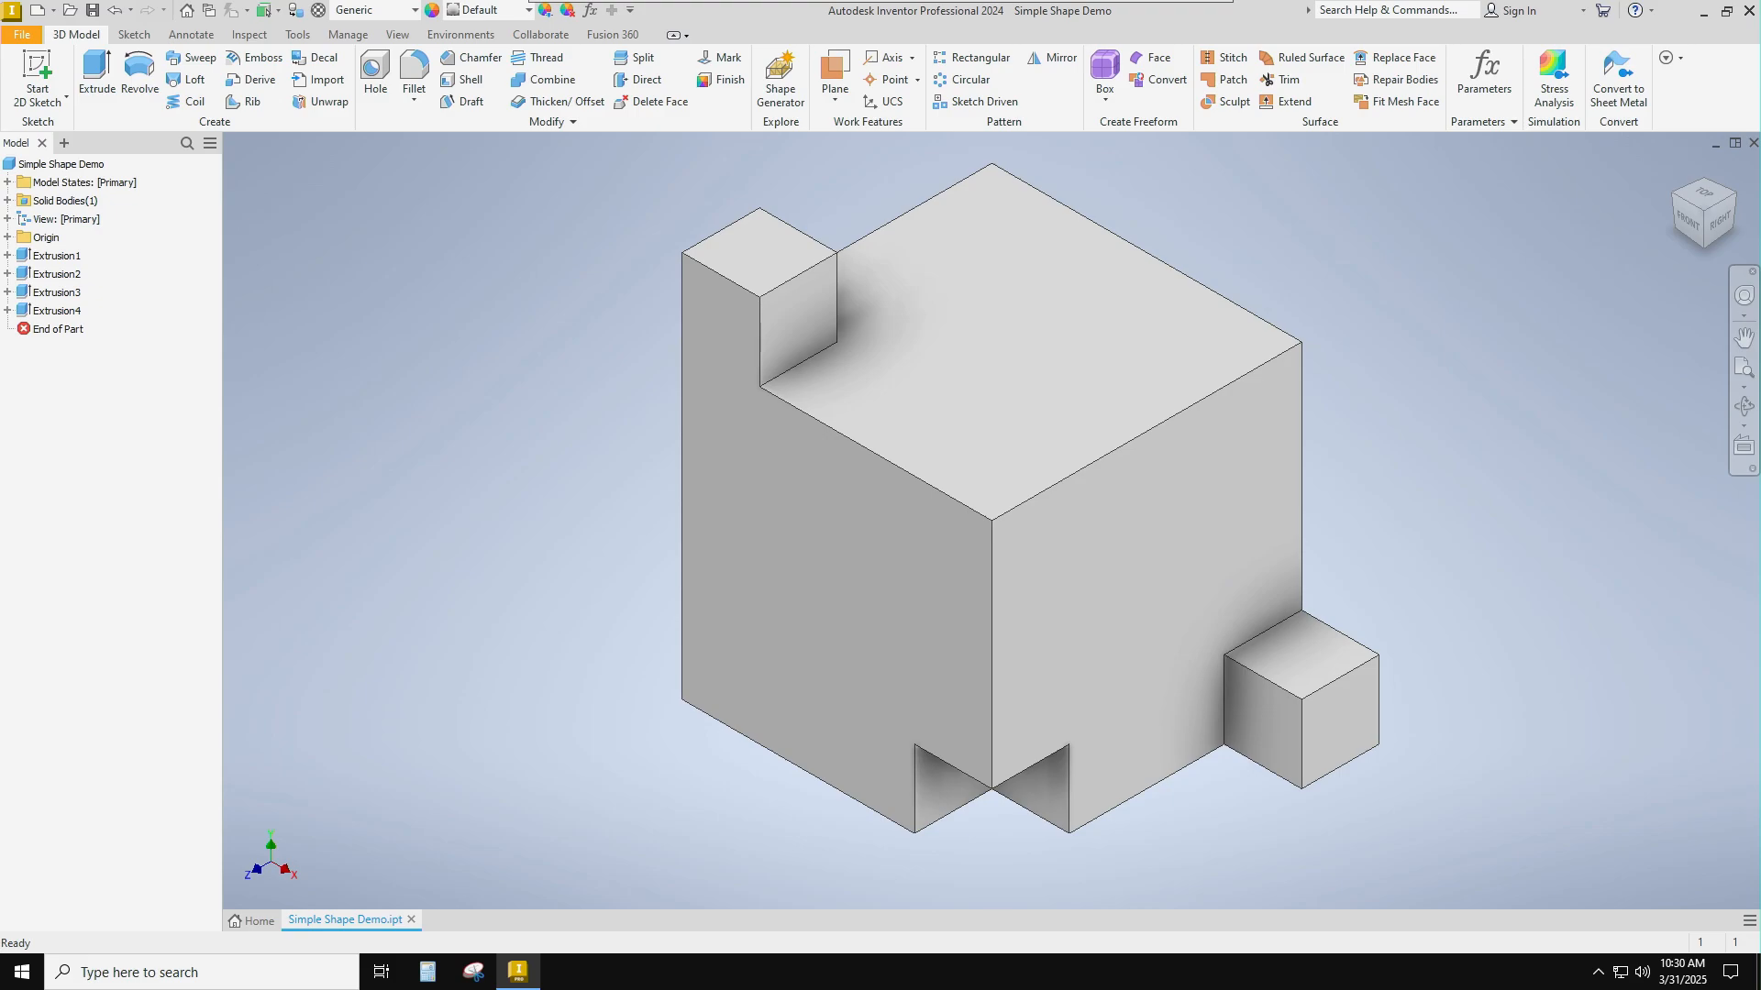
Sketch a 2 ft diameter circle on the cube's top face, centred on the rear edge's midpoint, and finish the sketch.
{"action": "left_click", "coordinate": [1051, 375]}
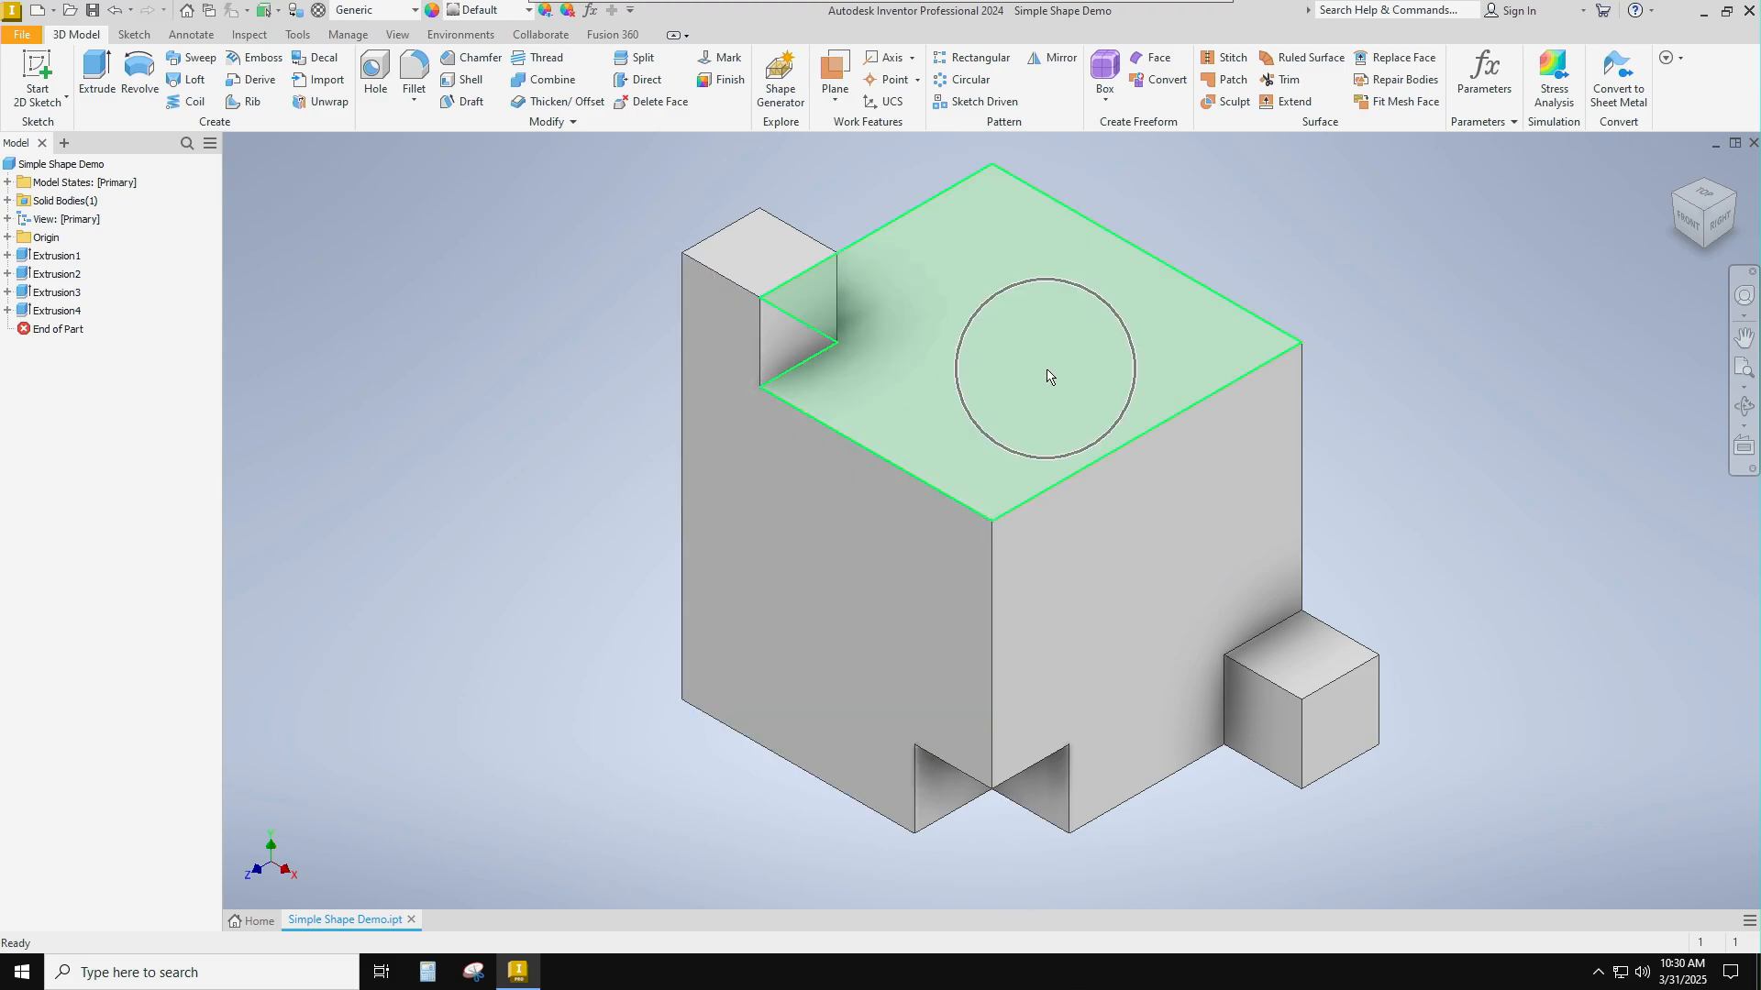
{"action": "left_click", "coordinate": [39, 71]}
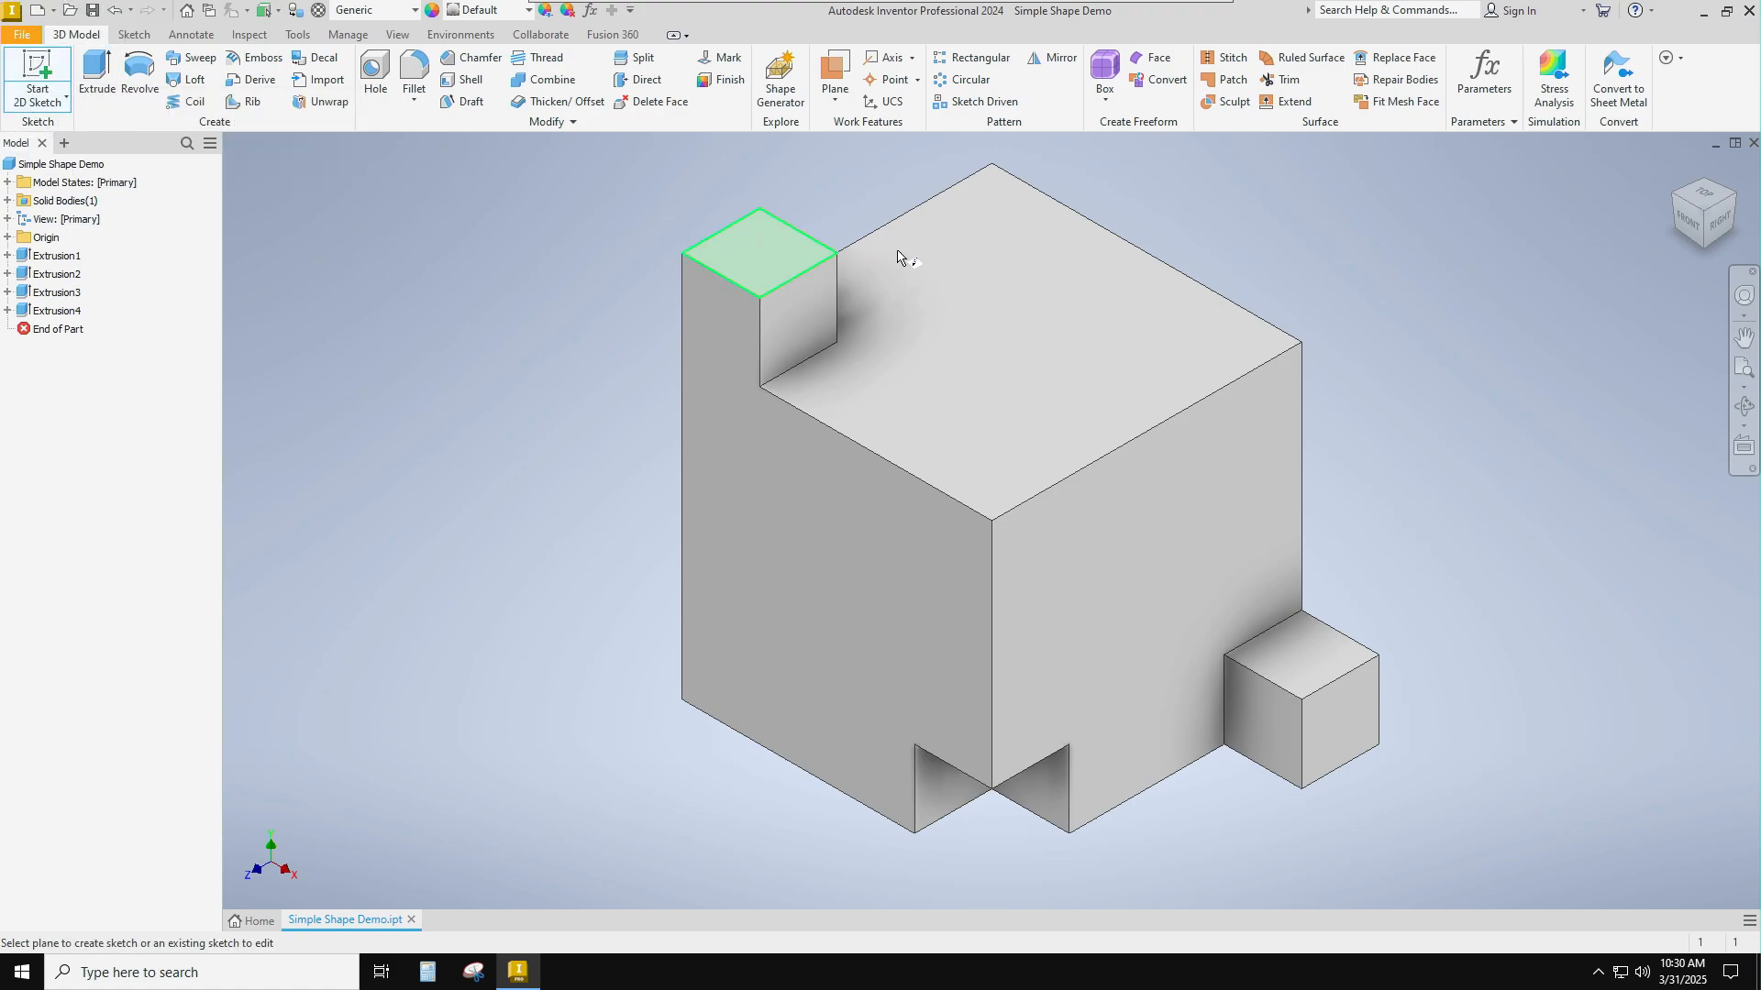
{"action": "left_click", "coordinate": [1033, 328]}
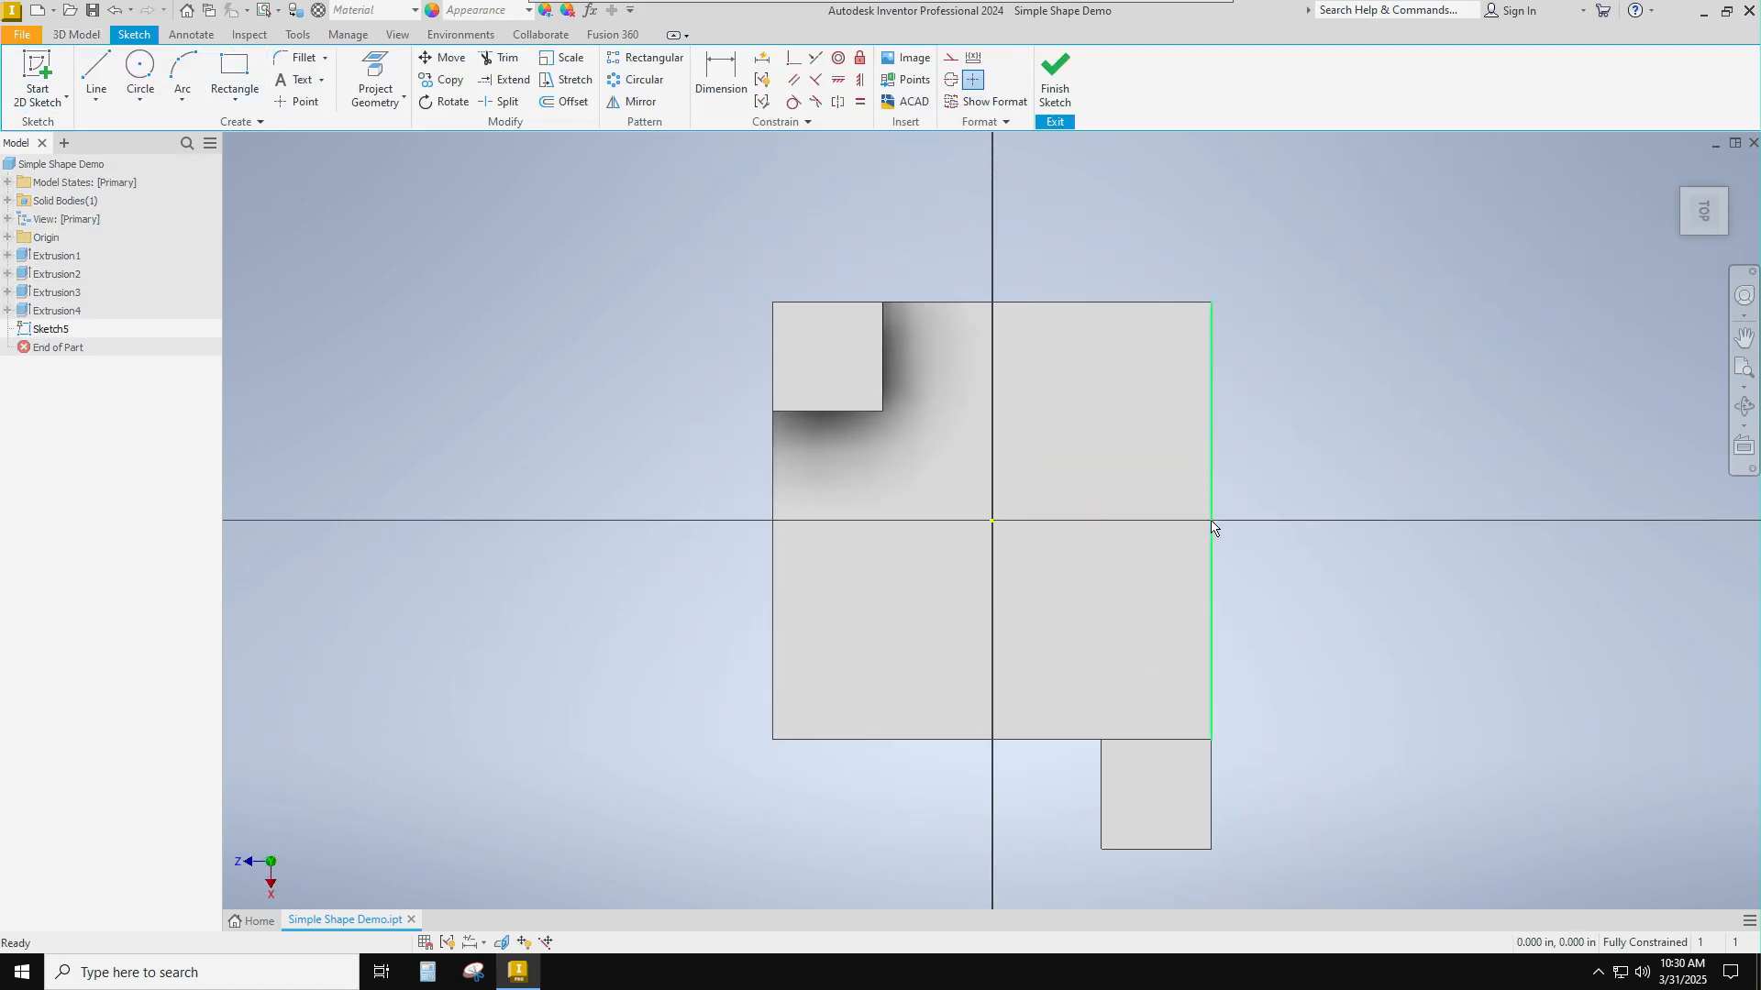
{"action": "left_click", "coordinate": [140, 66]}
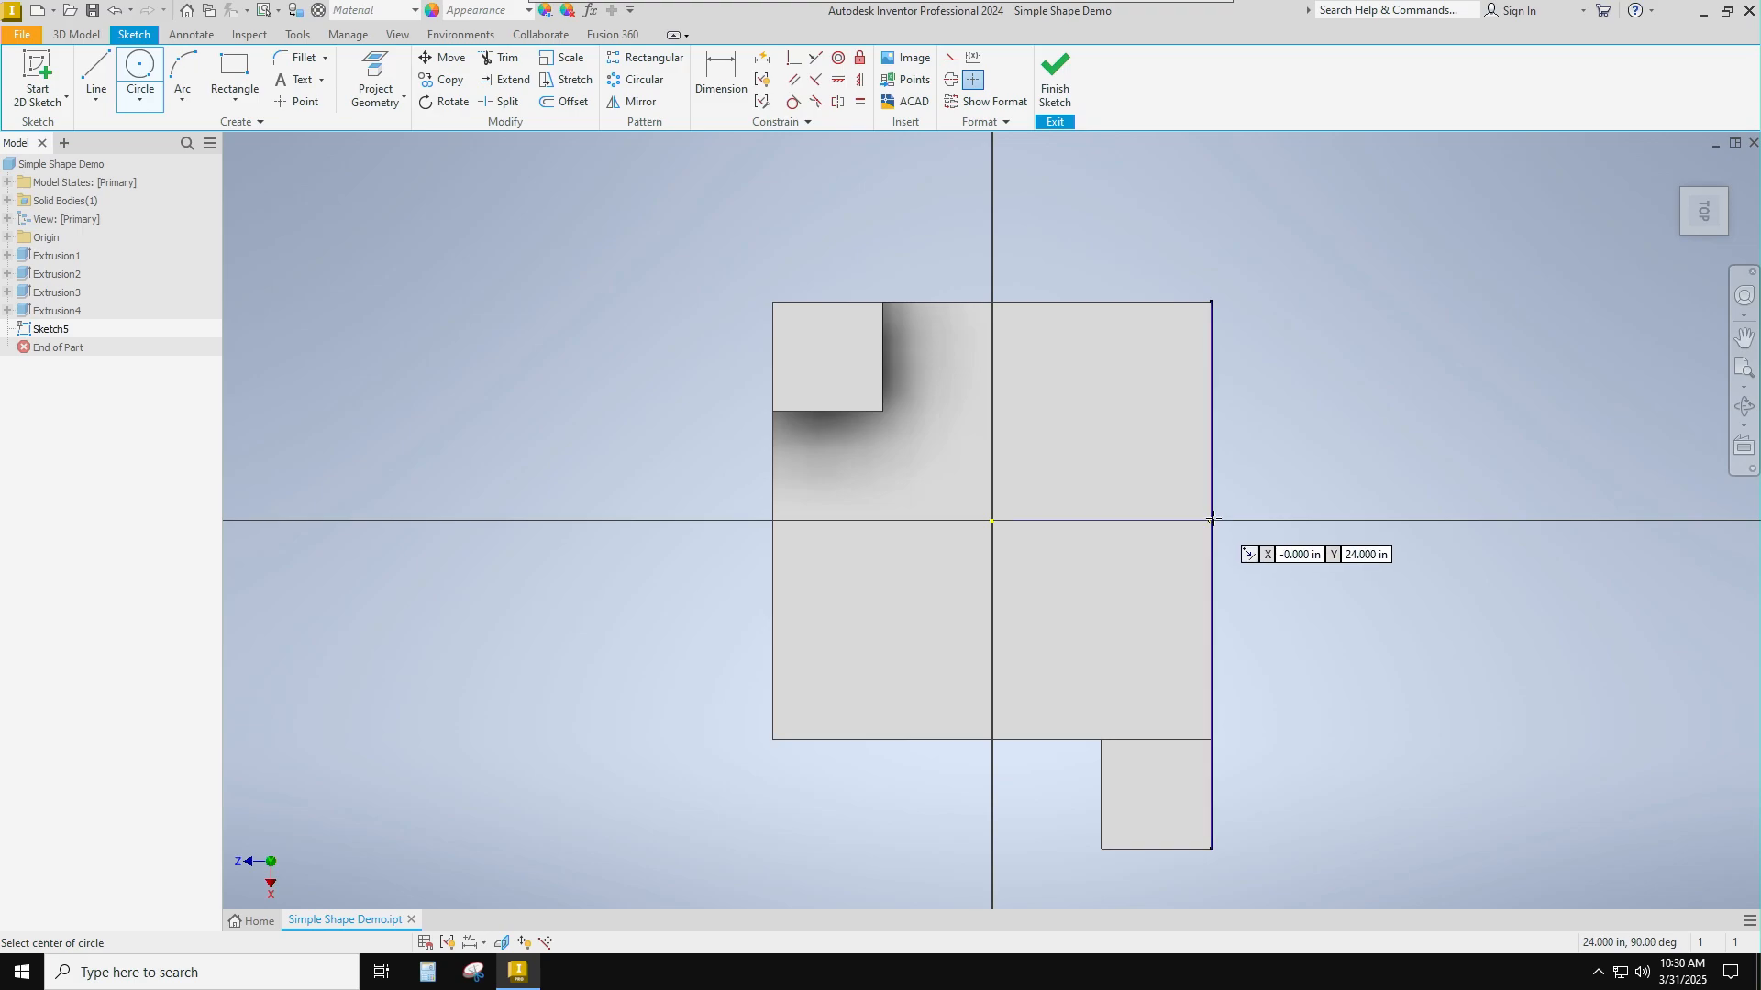
{"action": "left_click", "coordinate": [1211, 520]}
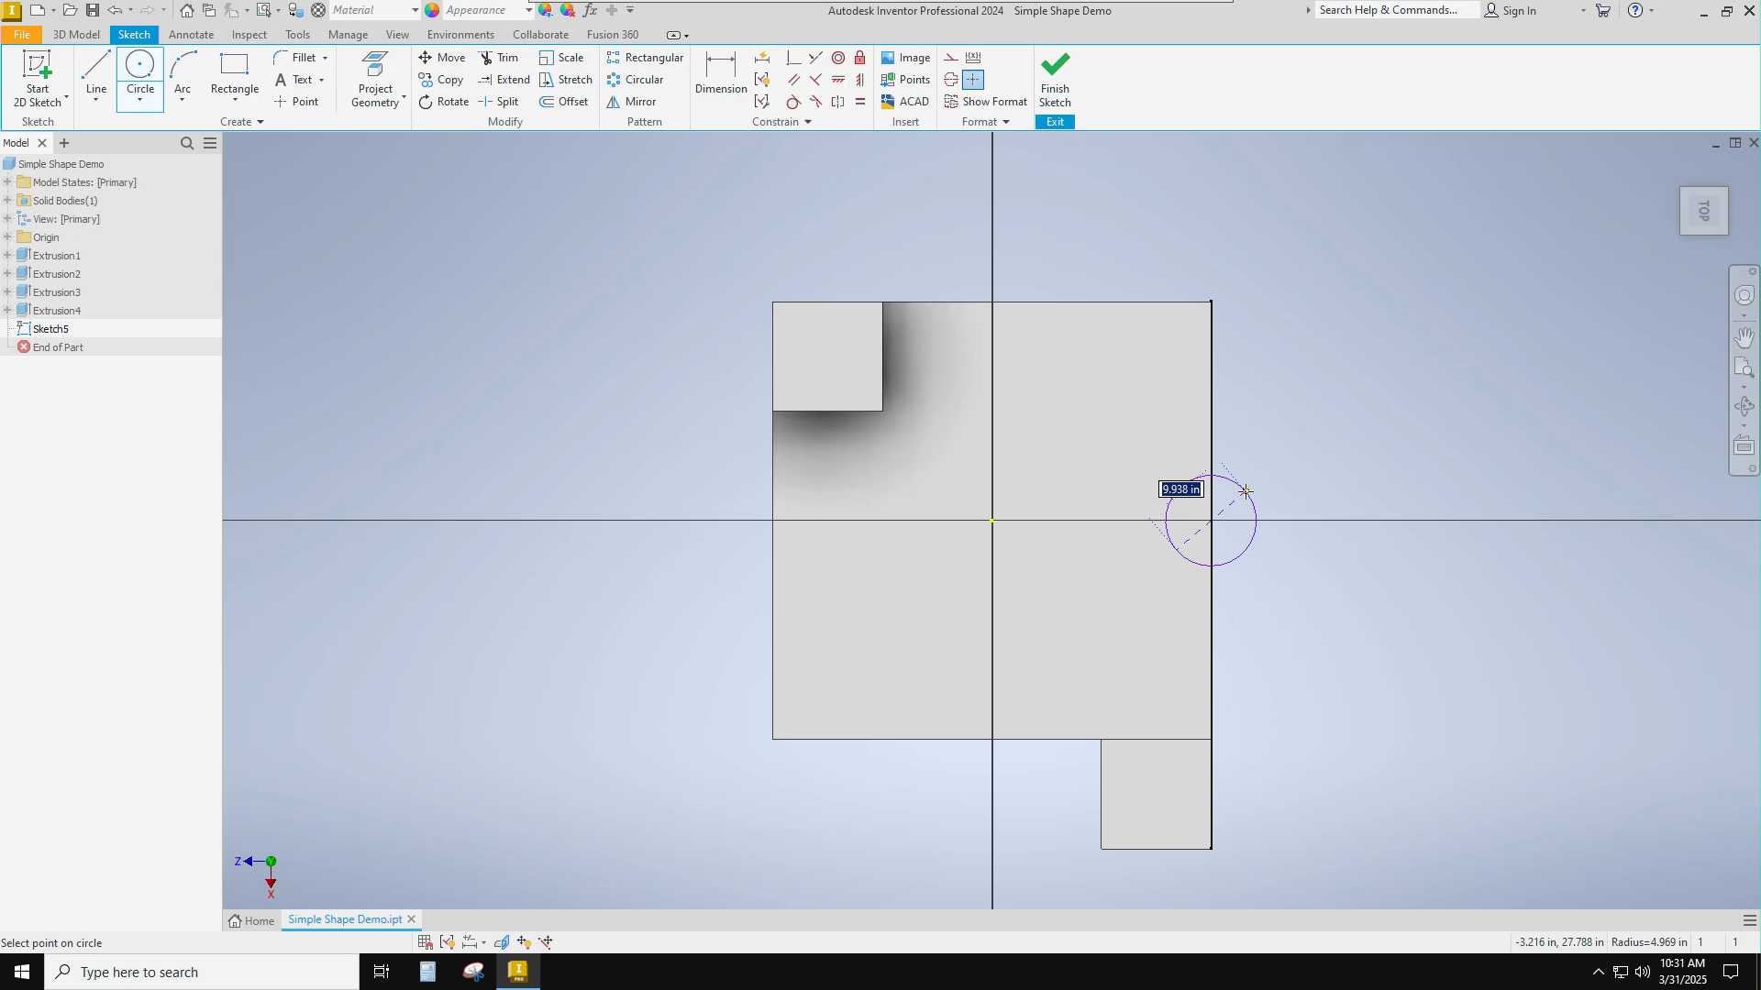
{"action": "type", "text": "2"}
{"action": "key", "text": "Return"}
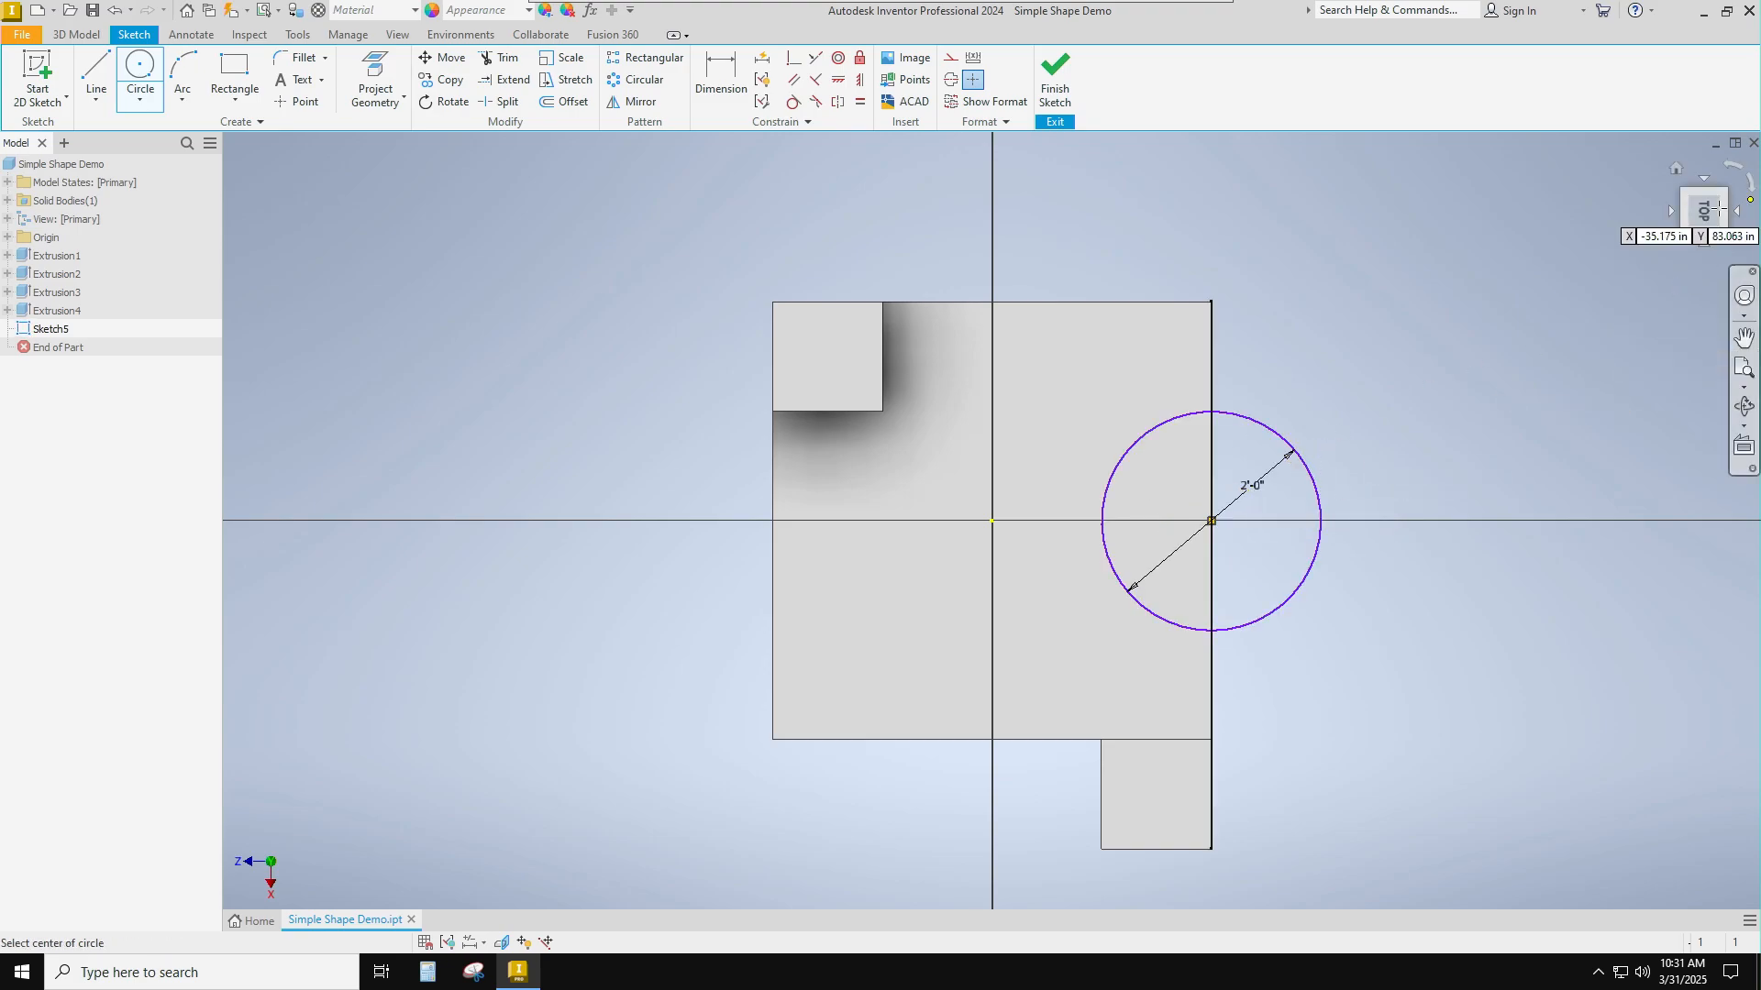
{"action": "left_click", "coordinate": [1054, 78]}
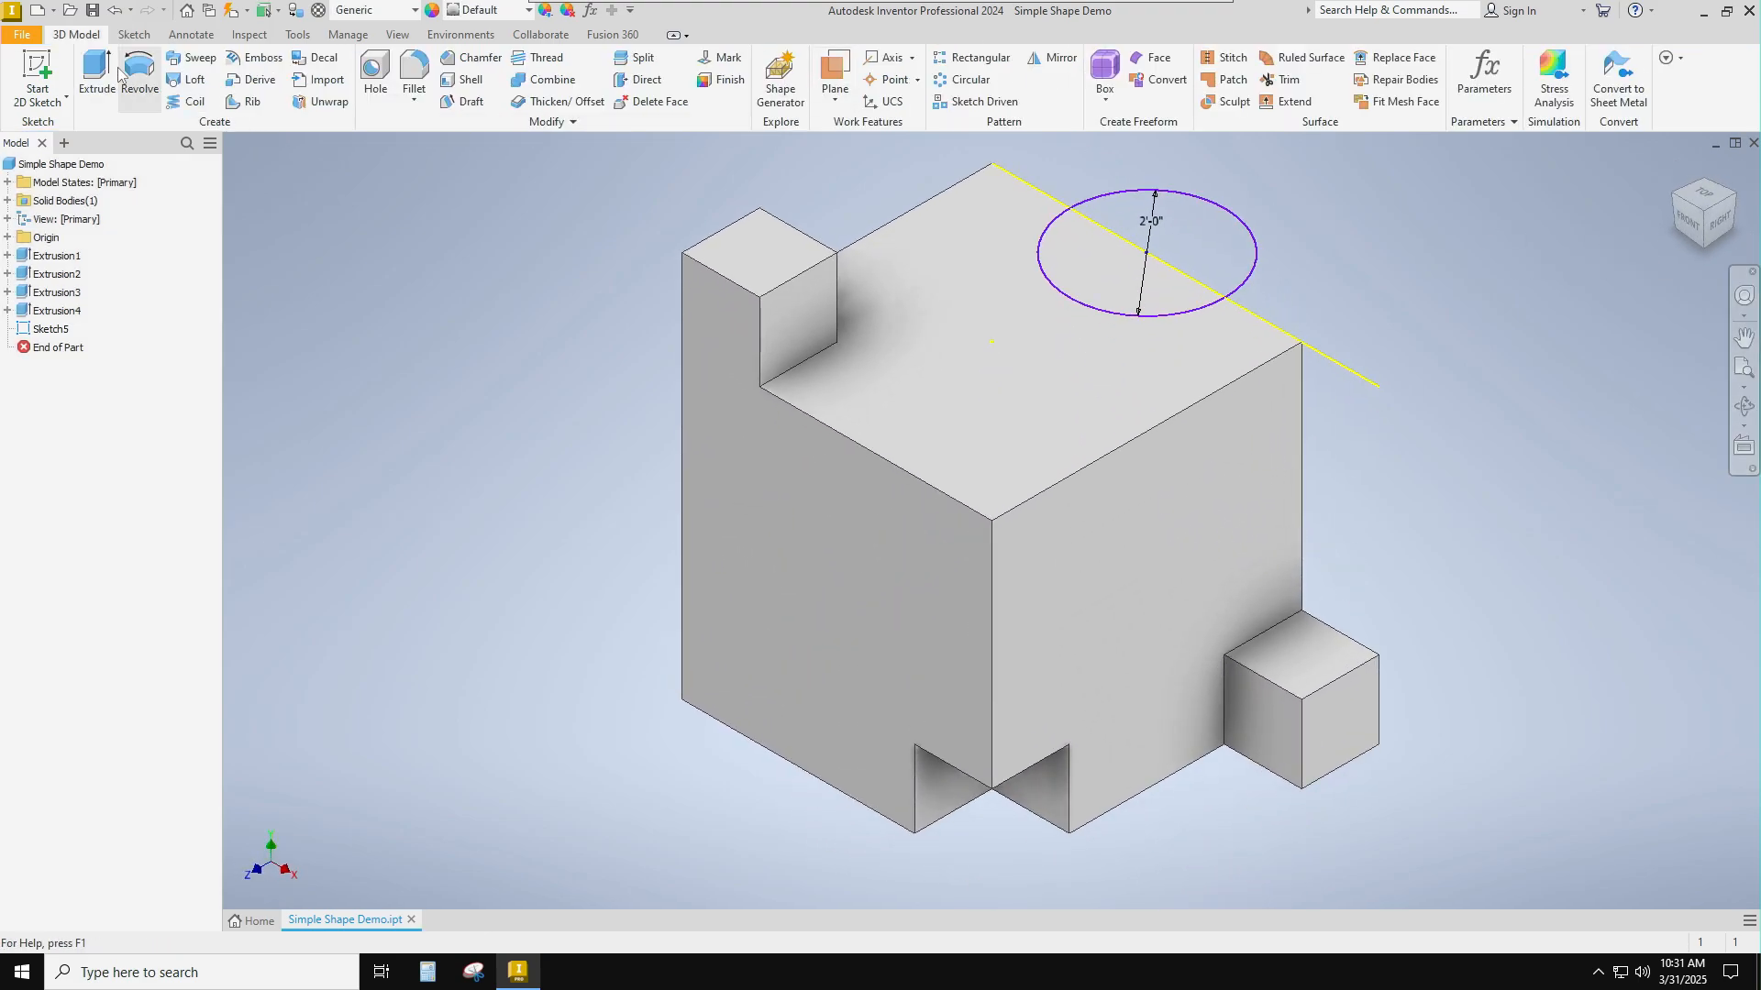
Extrude both halves of the rear circle 1 ft upward as a joined cylinder.
{"action": "left_click", "coordinate": [97, 68]}
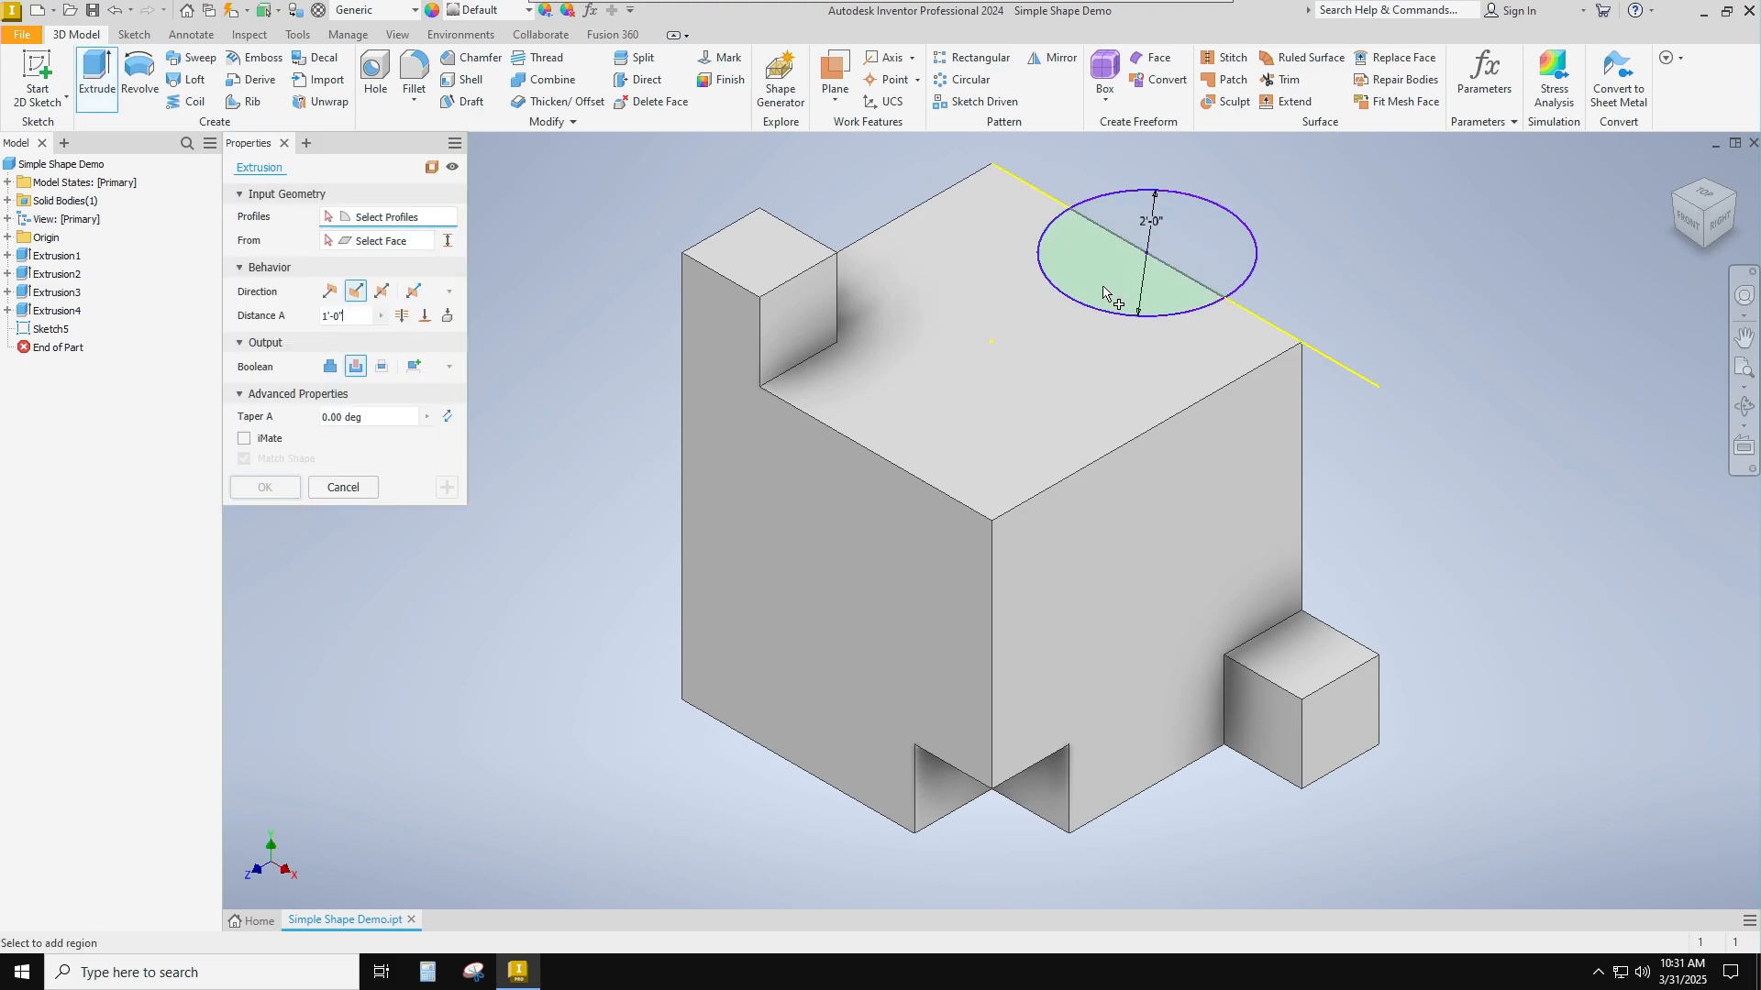
{"action": "left_click", "coordinate": [1228, 249]}
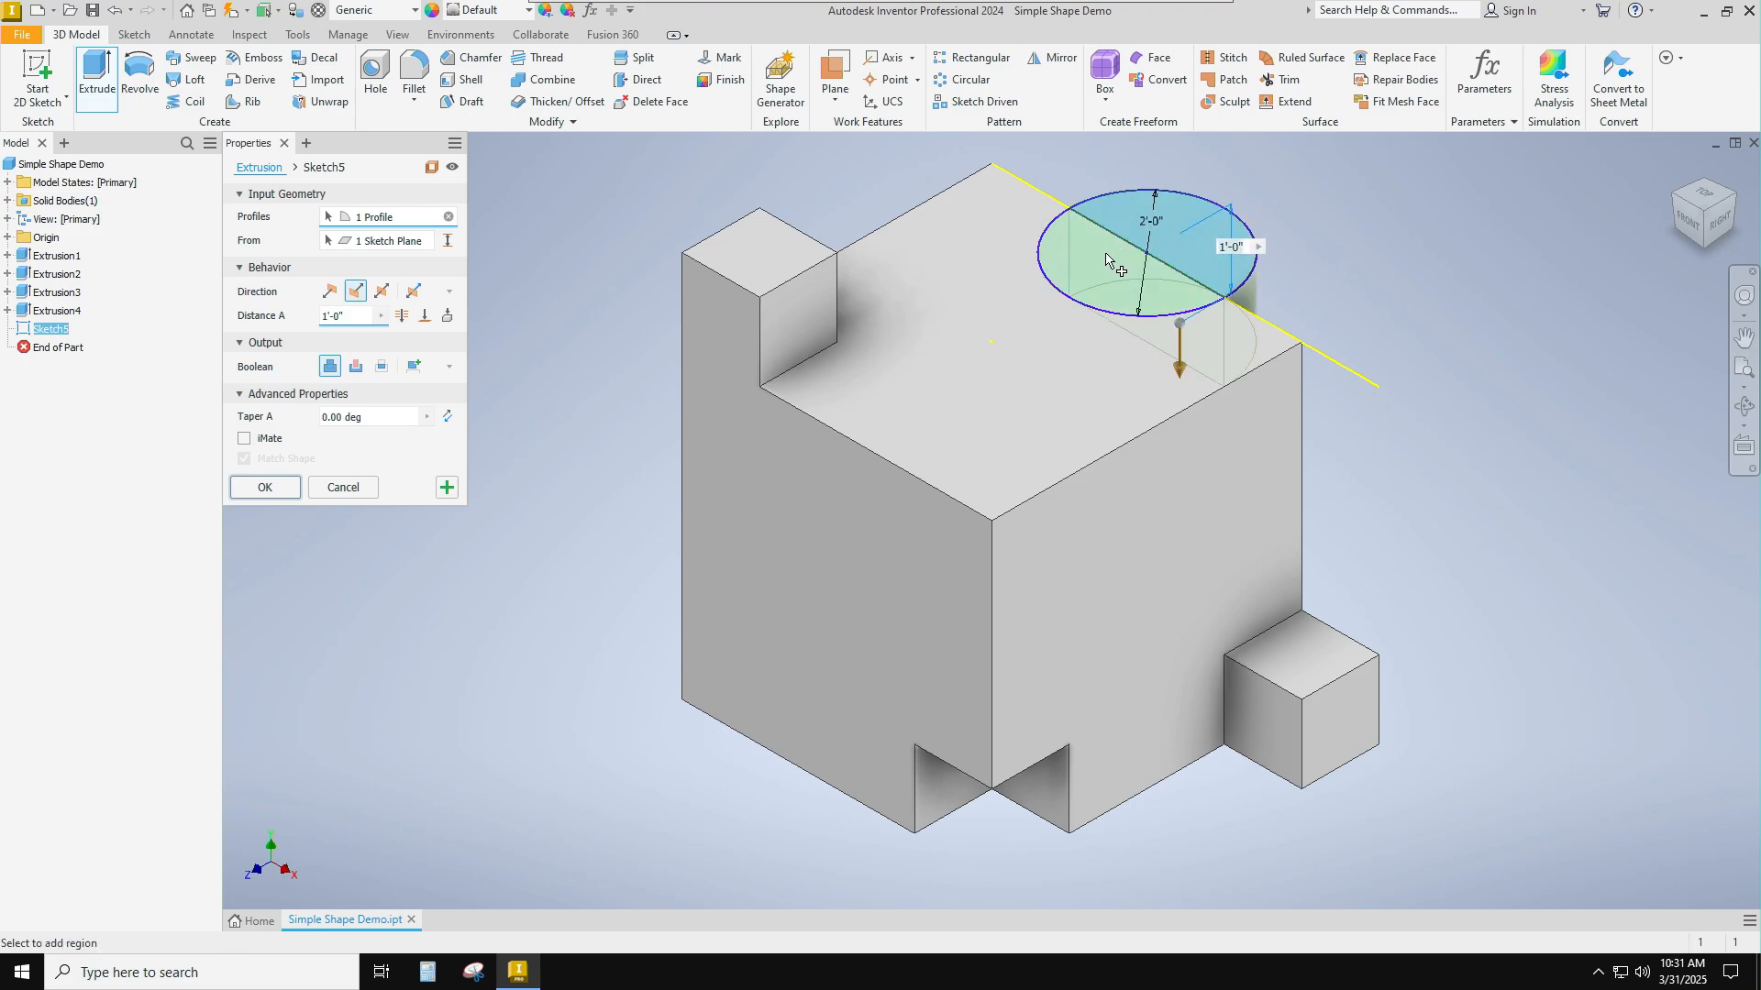
{"action": "left_click", "coordinate": [1053, 264]}
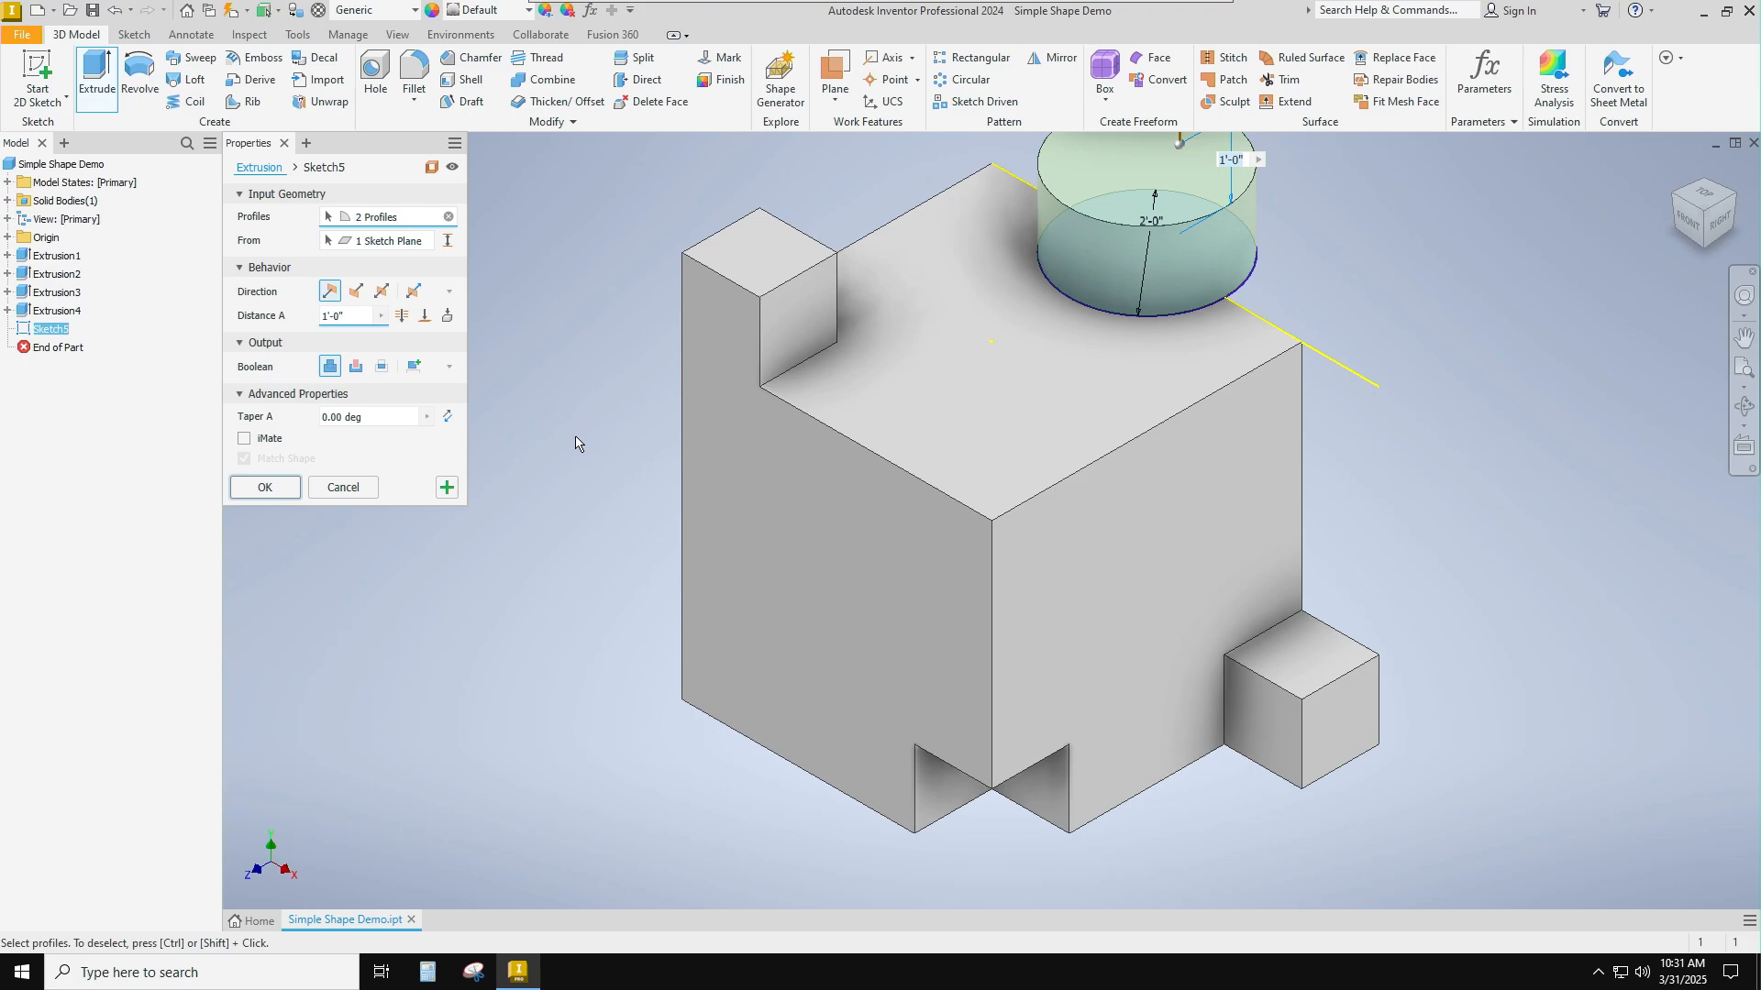
{"action": "left_click", "coordinate": [265, 488]}
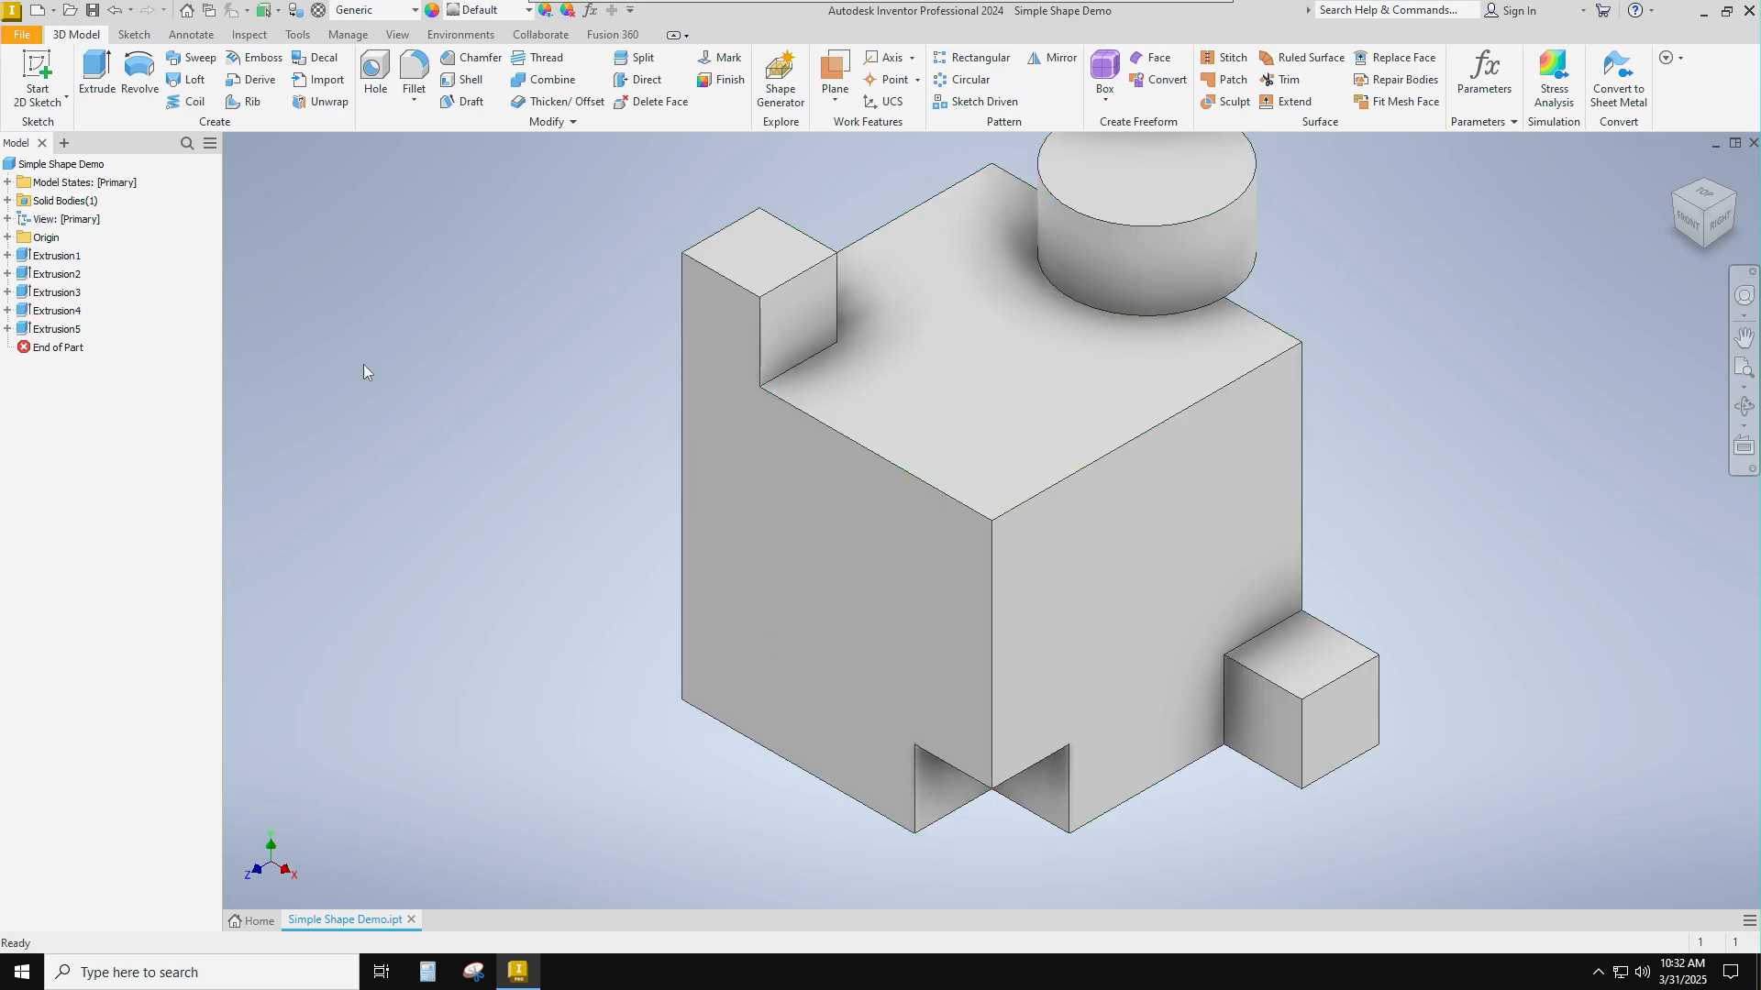
Sketch a 2 ft diameter circle on the top face, centred on the right edge's midpoint, and finish the sketch.
{"action": "left_click", "coordinate": [37, 69]}
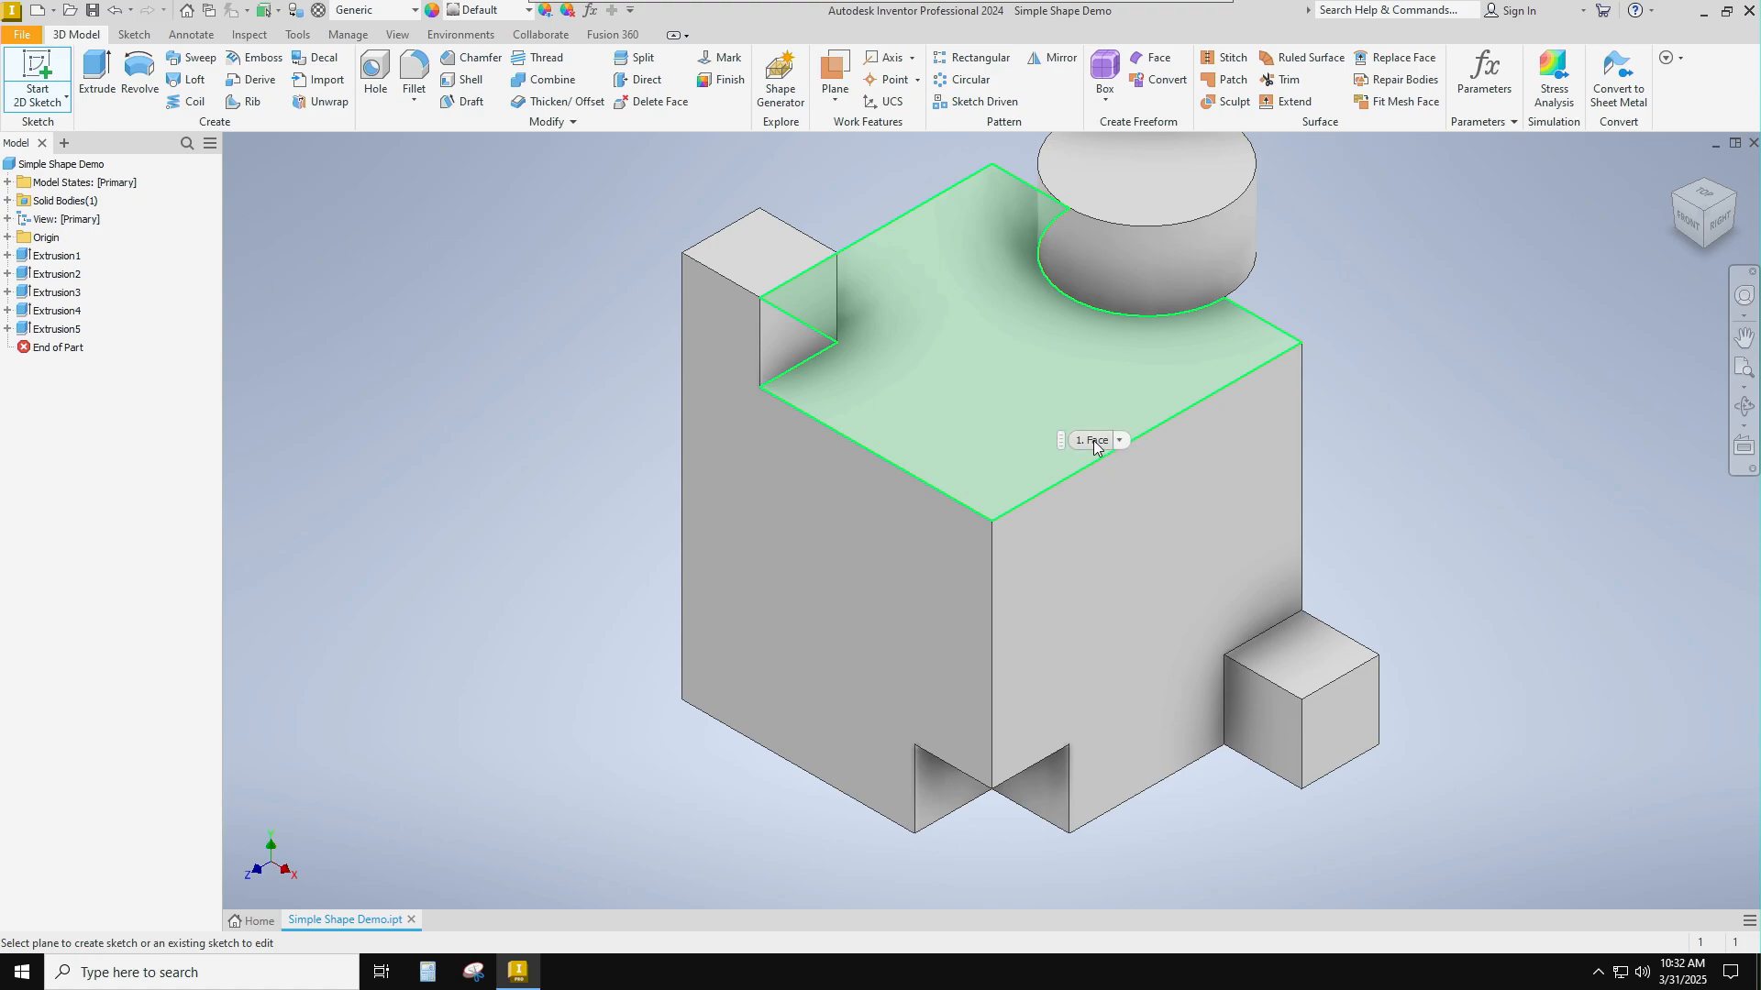
{"action": "left_click", "coordinate": [1093, 440]}
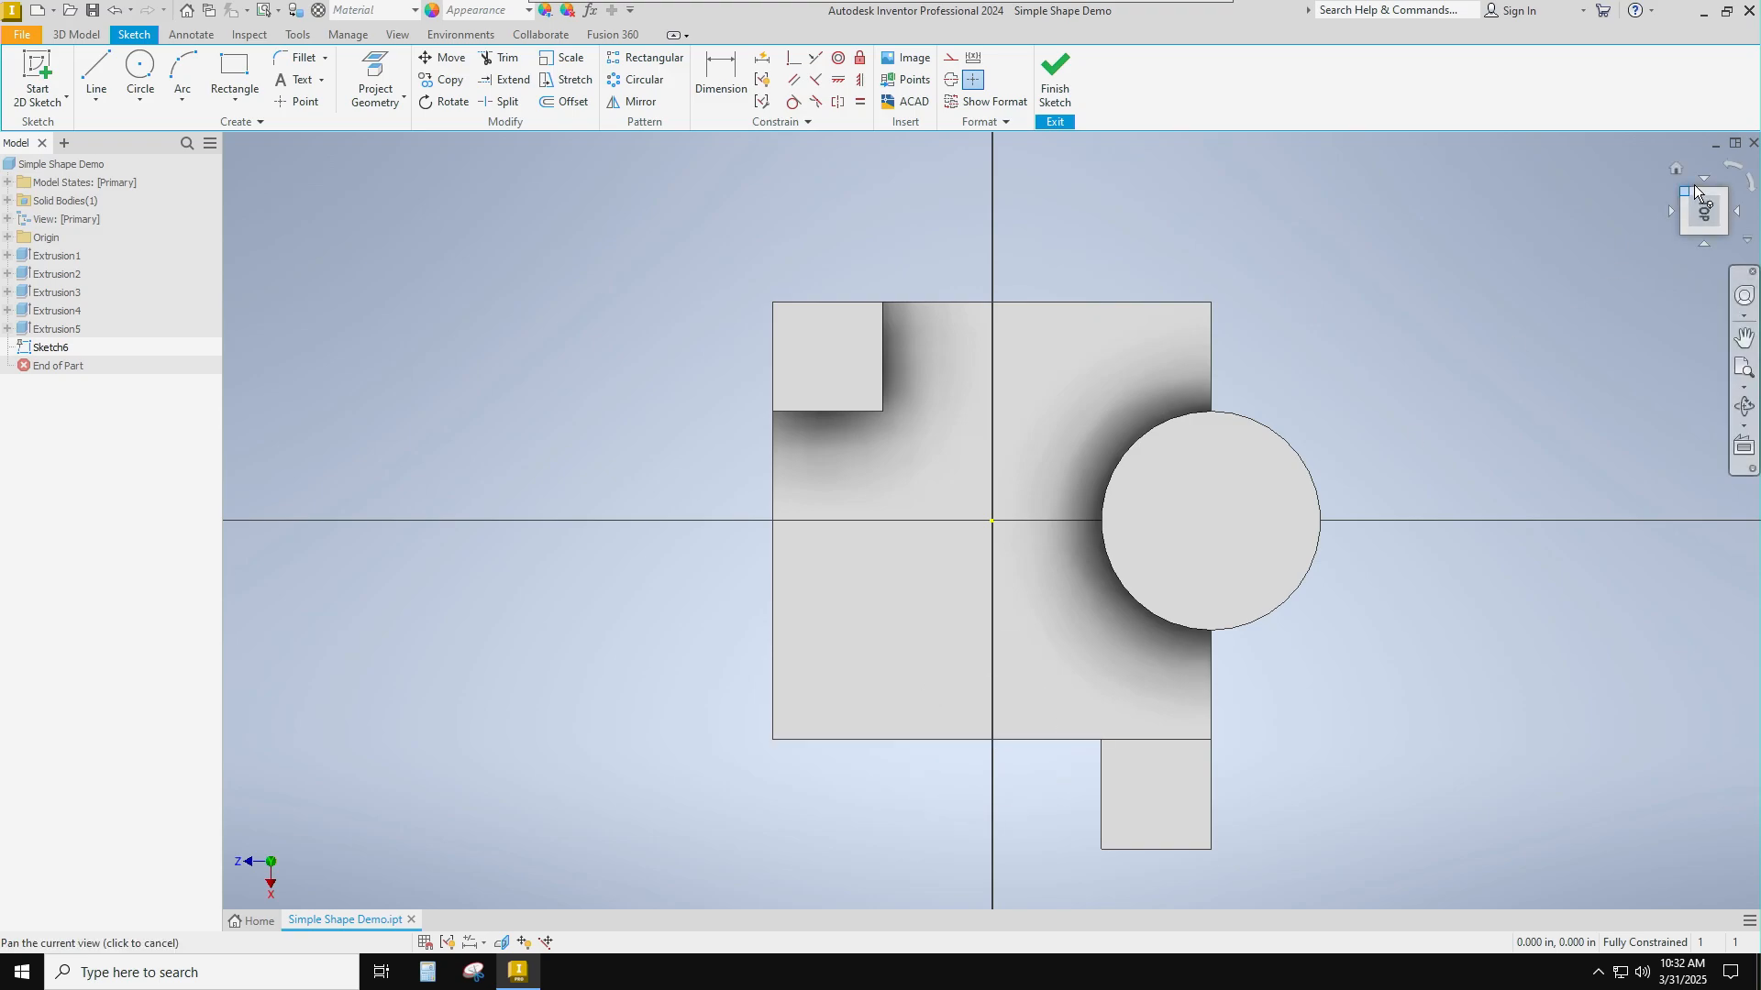
{"action": "left_click", "coordinate": [1738, 164]}
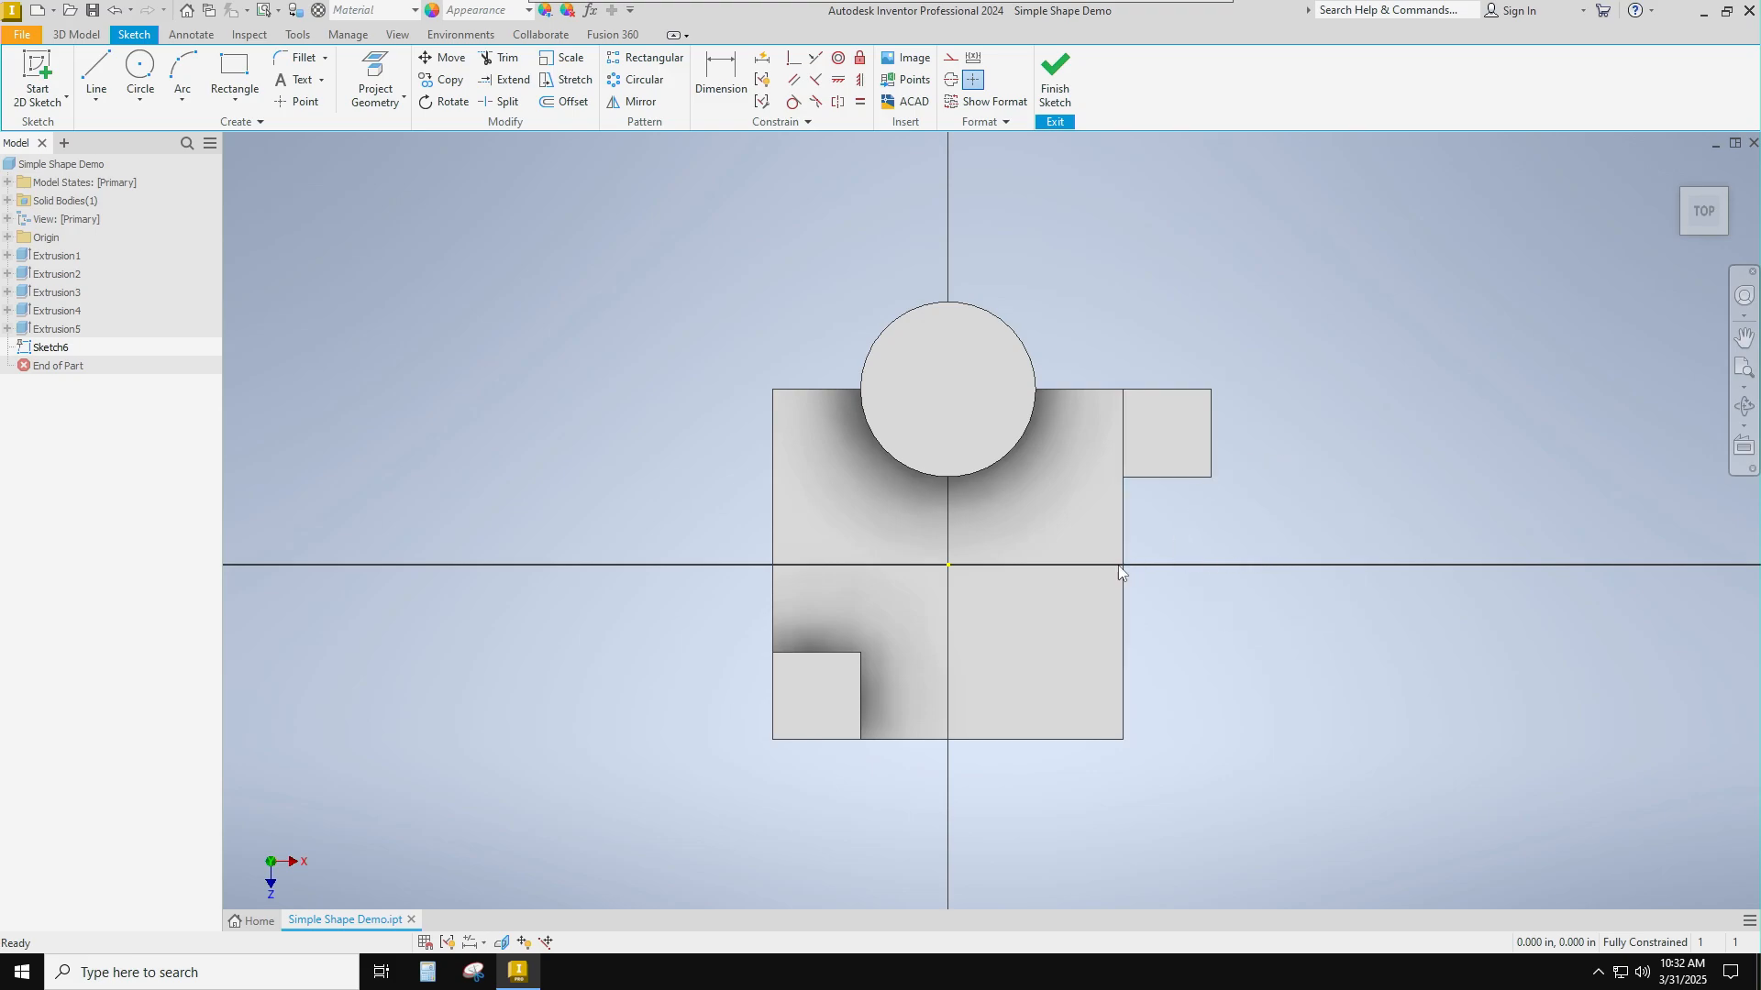
{"action": "left_click", "coordinate": [139, 74]}
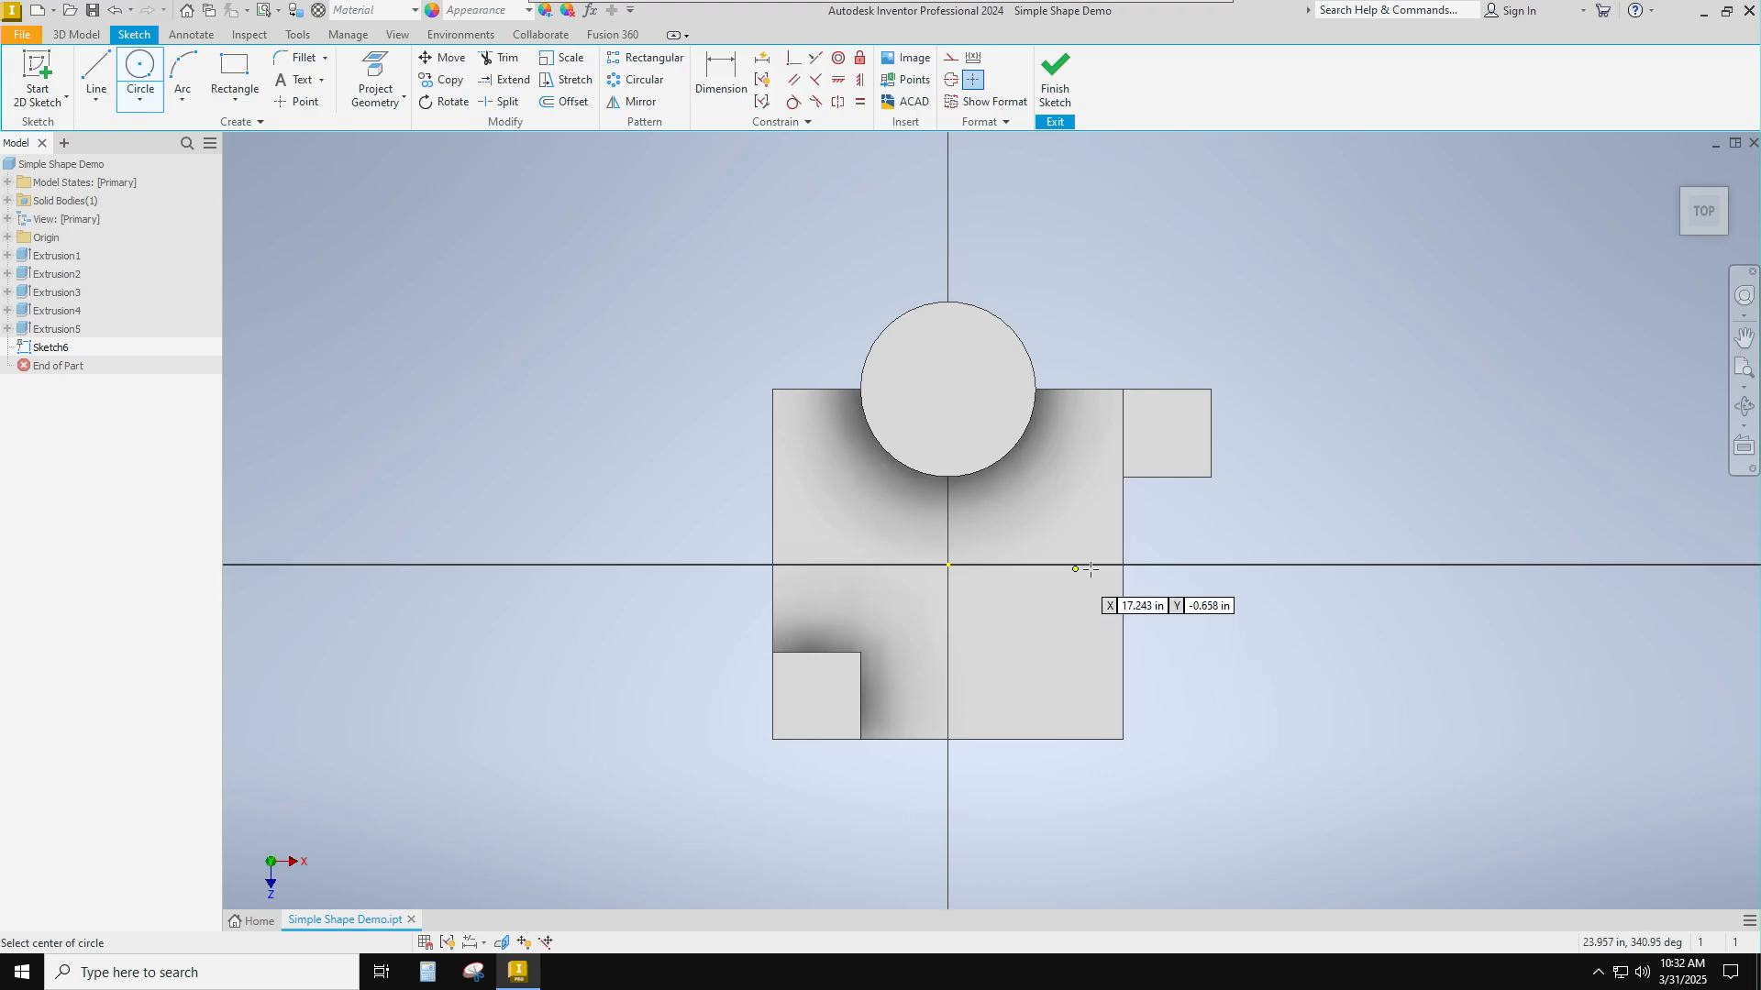
{"action": "left_click", "coordinate": [1123, 564]}
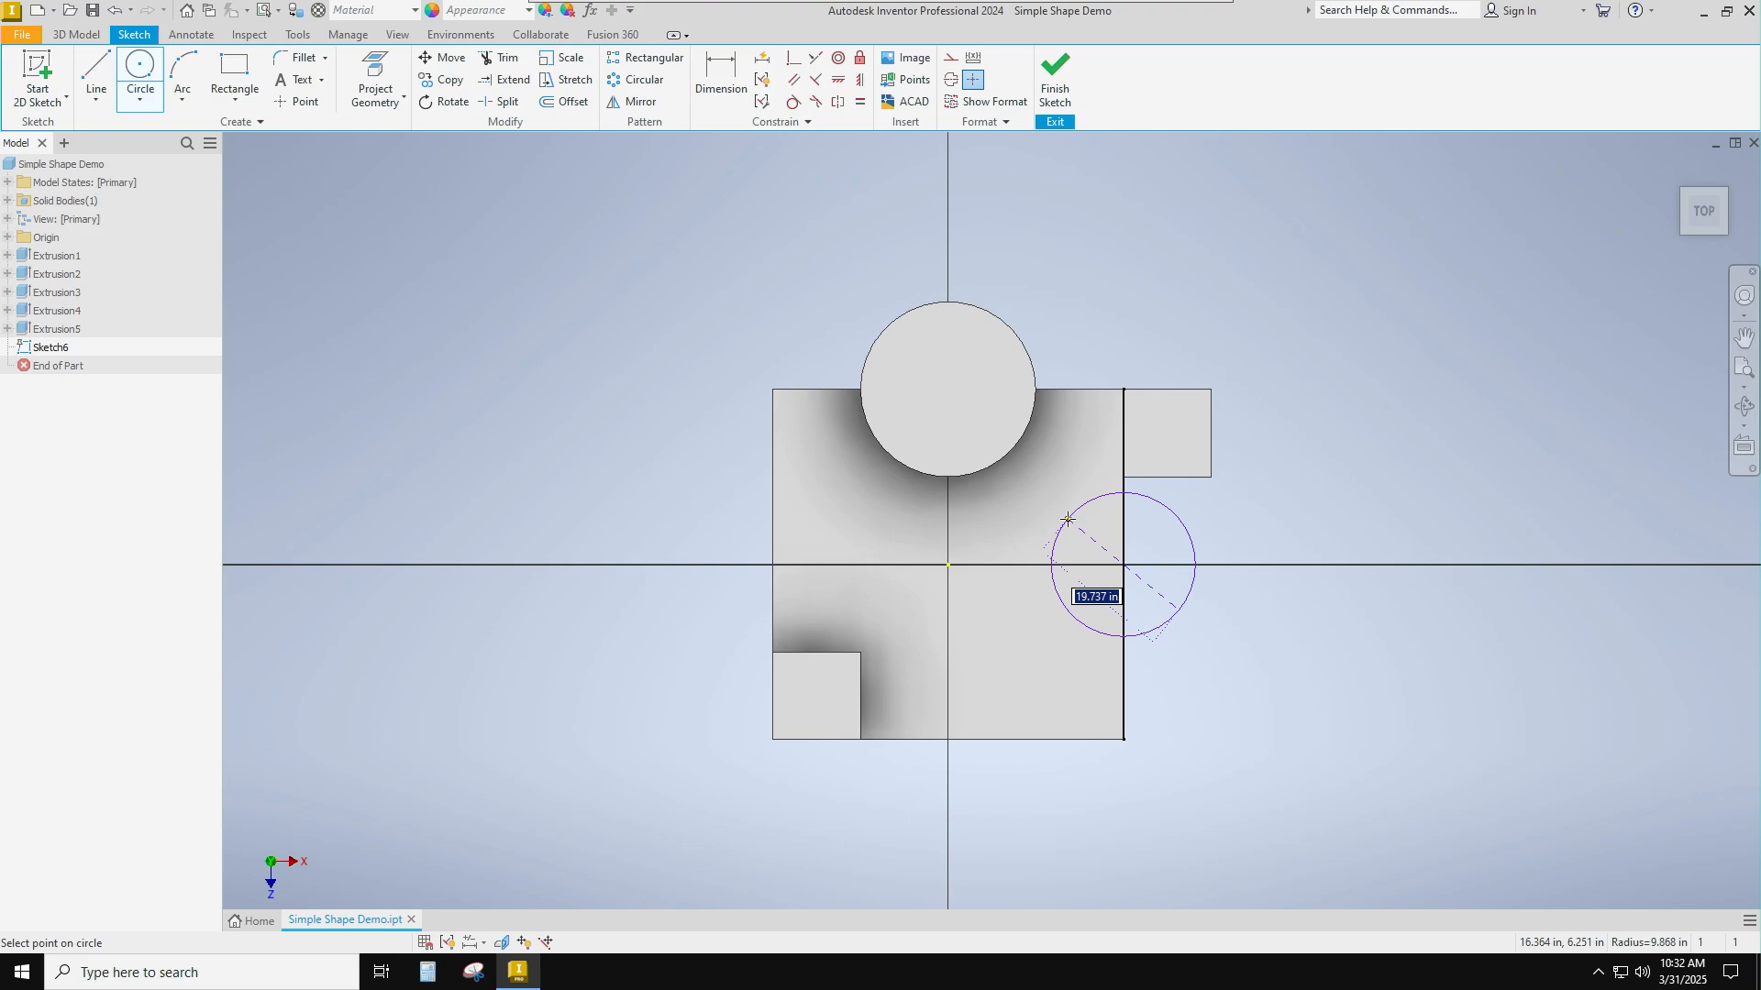
{"action": "type", "text": "2"}
{"action": "key", "text": "Return"}
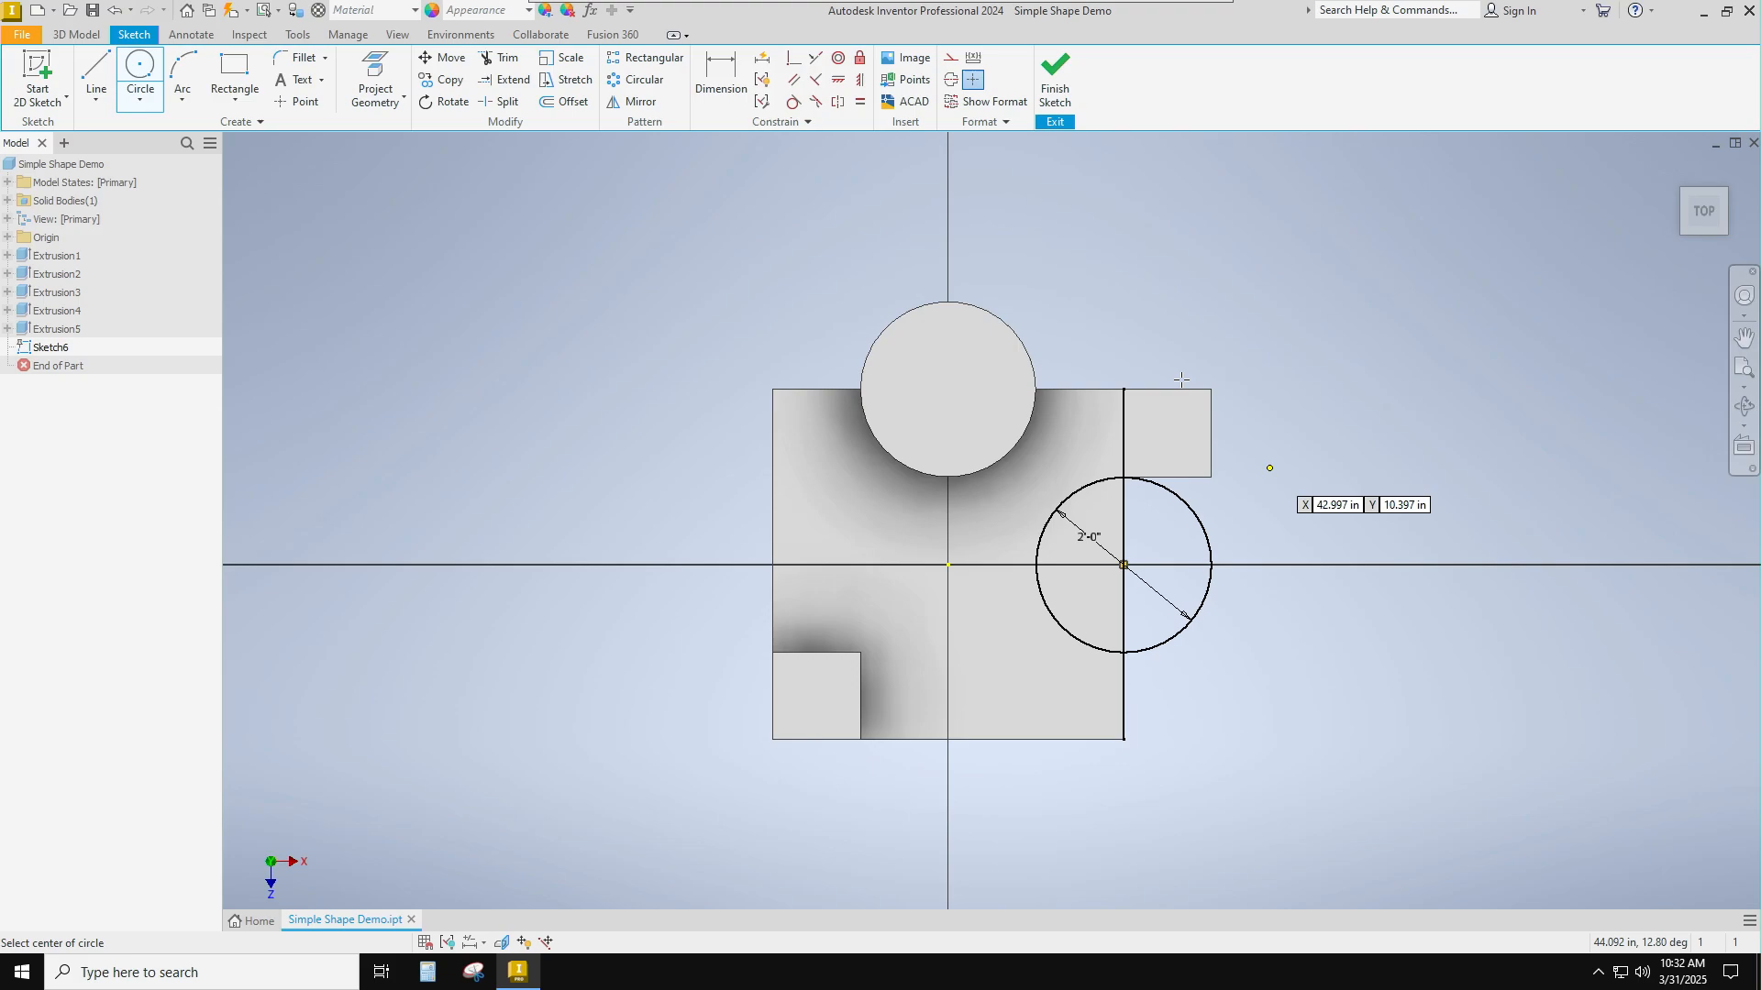
{"action": "left_click", "coordinate": [1056, 80]}
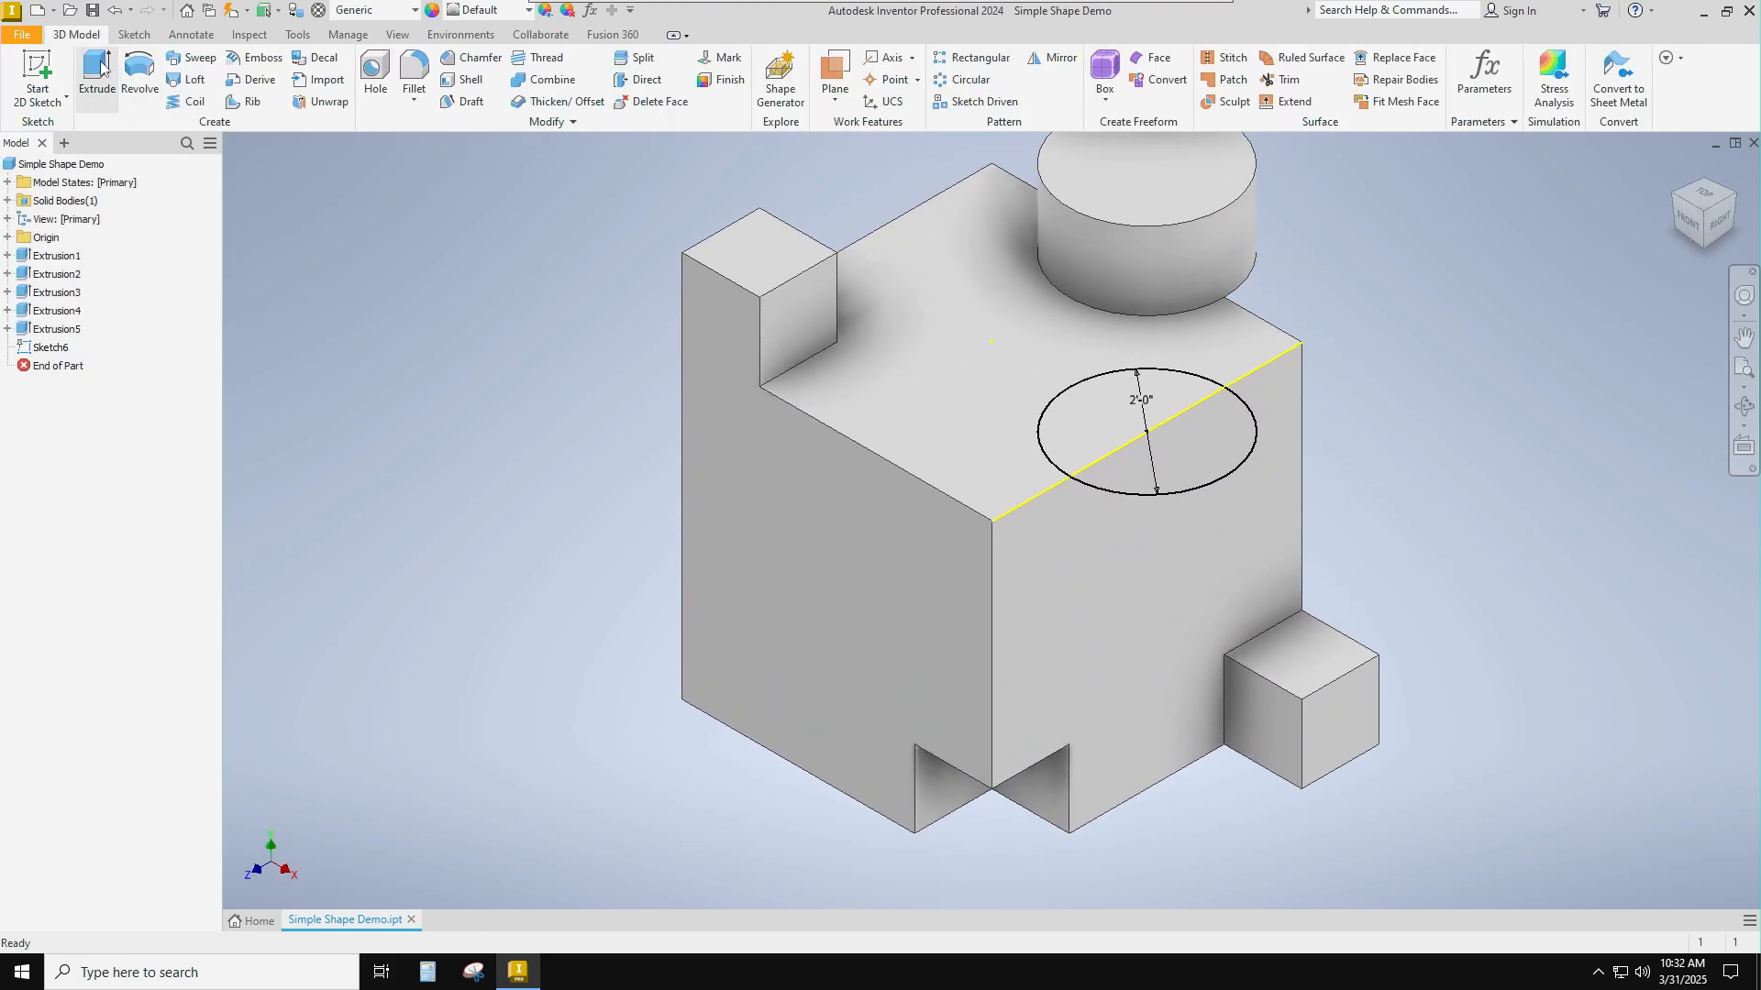
Extrude the overhanging half of the right-edge circle 1 ft downward as a joined half cylinder.
{"action": "left_click", "coordinate": [101, 66]}
{"action": "left_click", "coordinate": [1211, 469]}
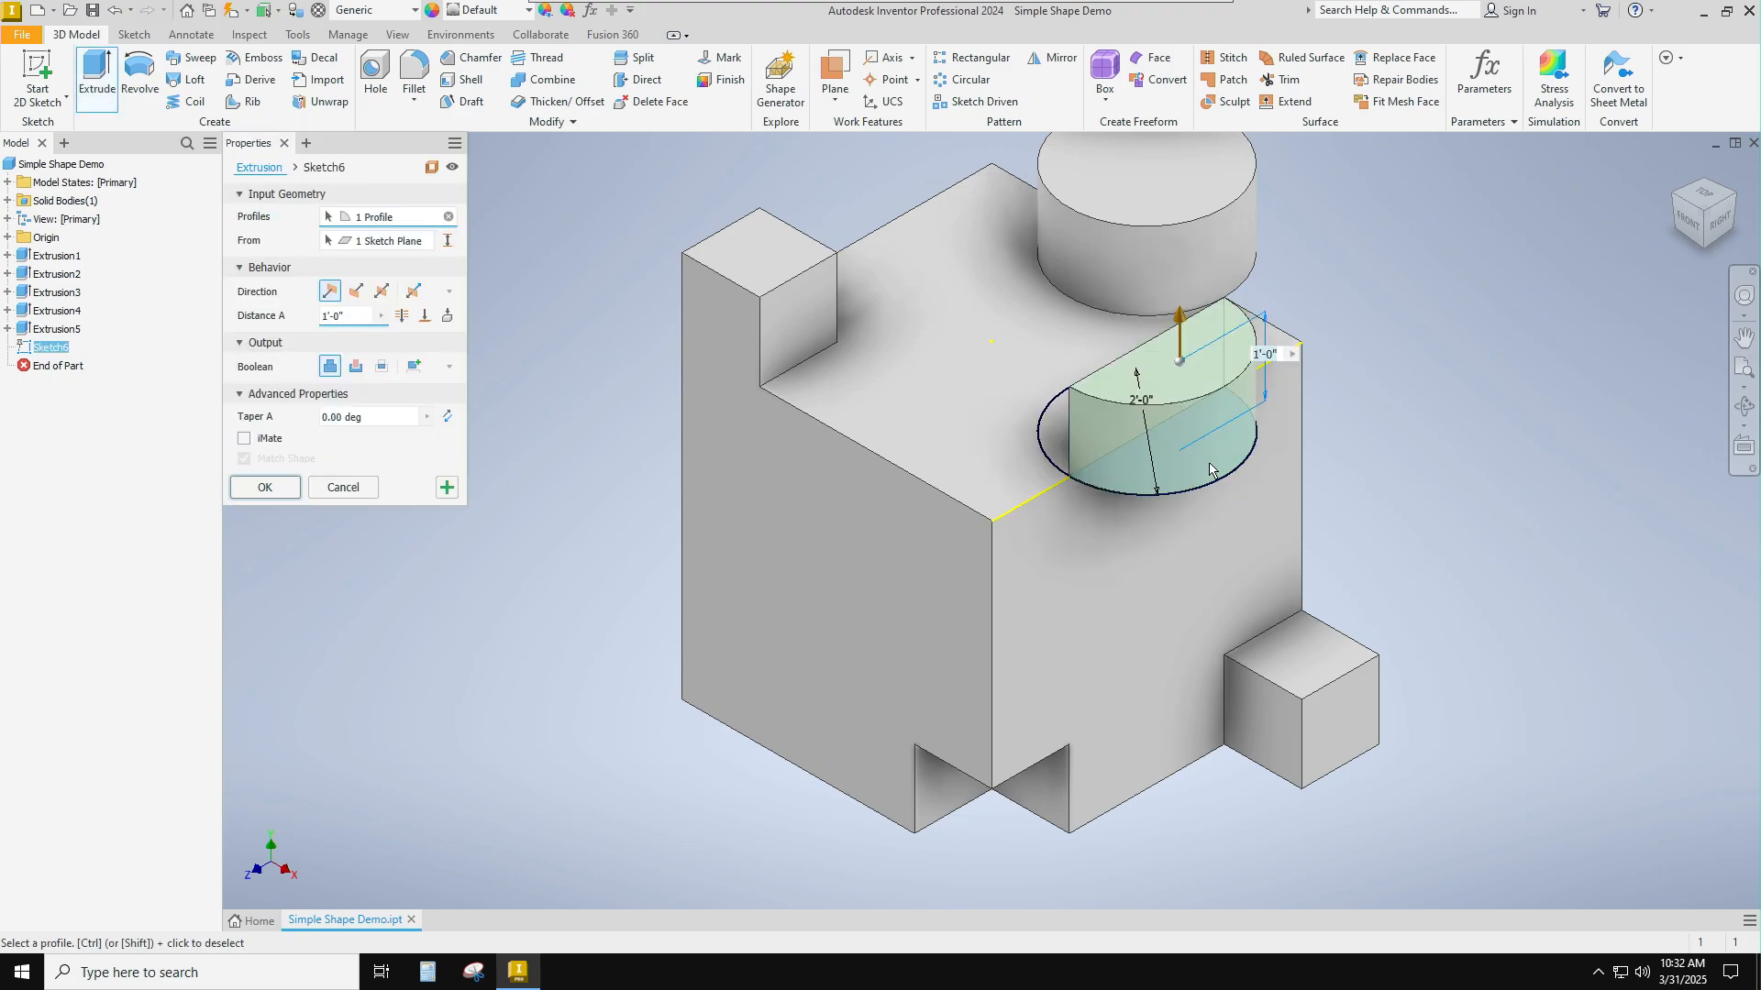
{"action": "left_click", "coordinate": [356, 292]}
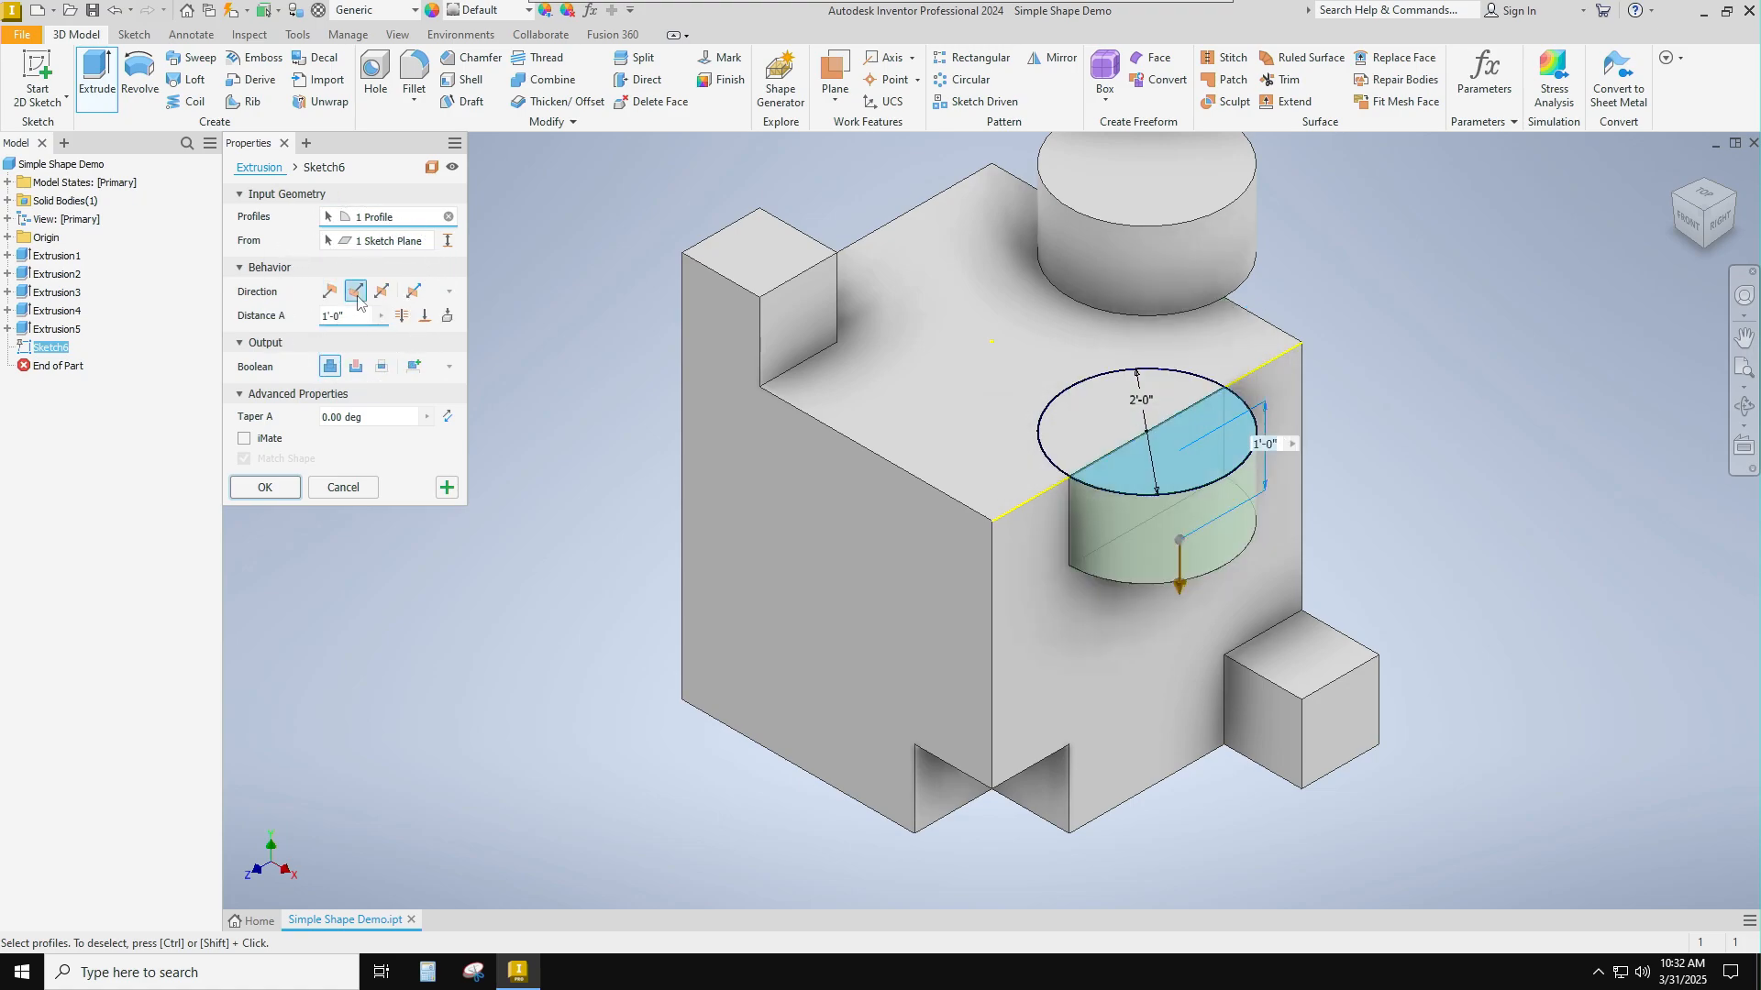
{"action": "left_click", "coordinate": [271, 493]}
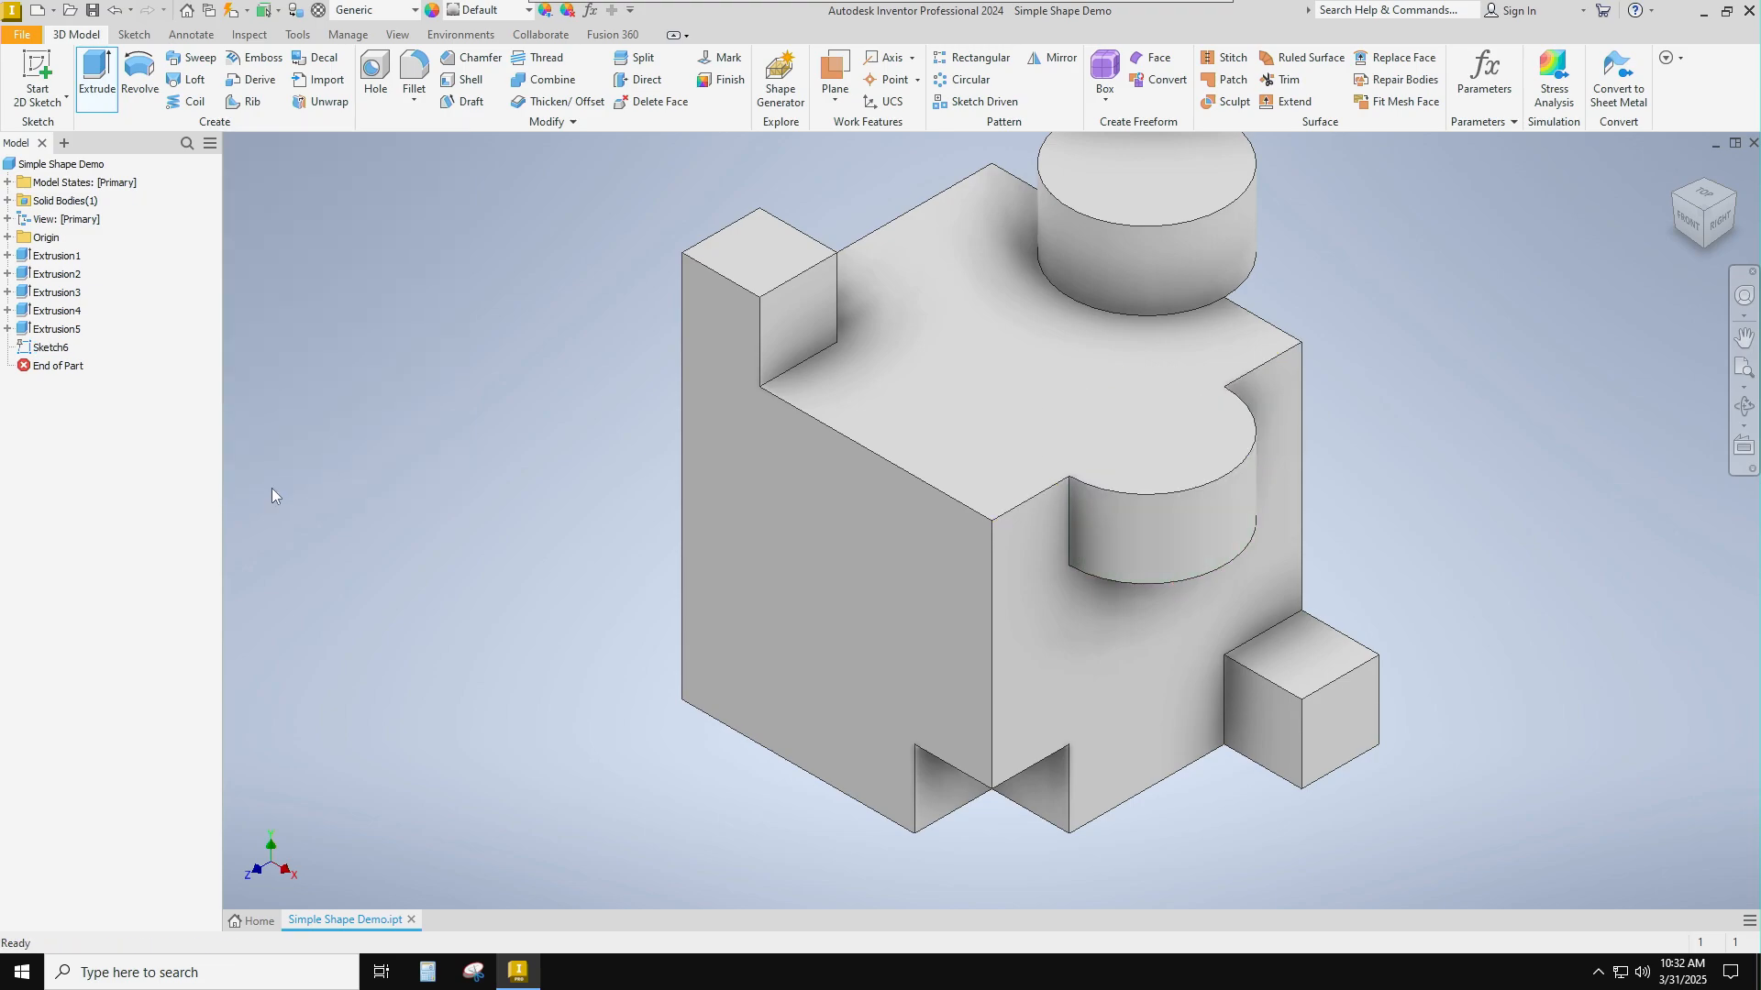
{"action": "left_click", "coordinate": [36, 74]}
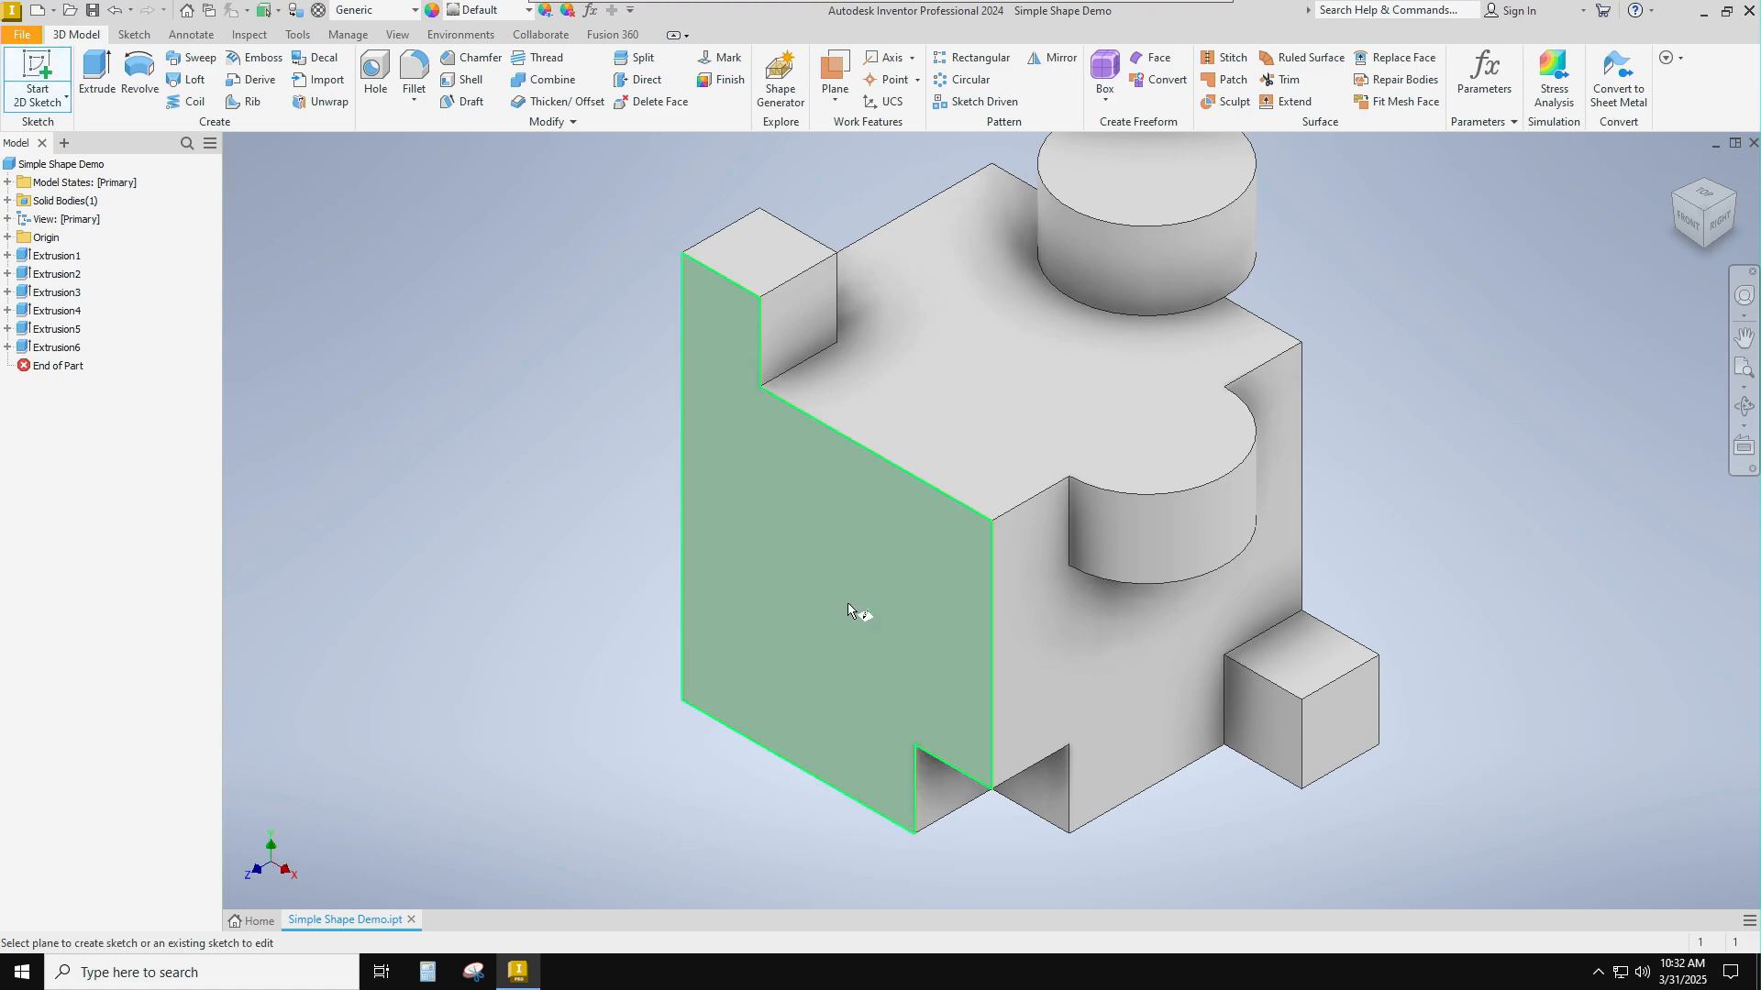
{"action": "left_click", "coordinate": [953, 598]}
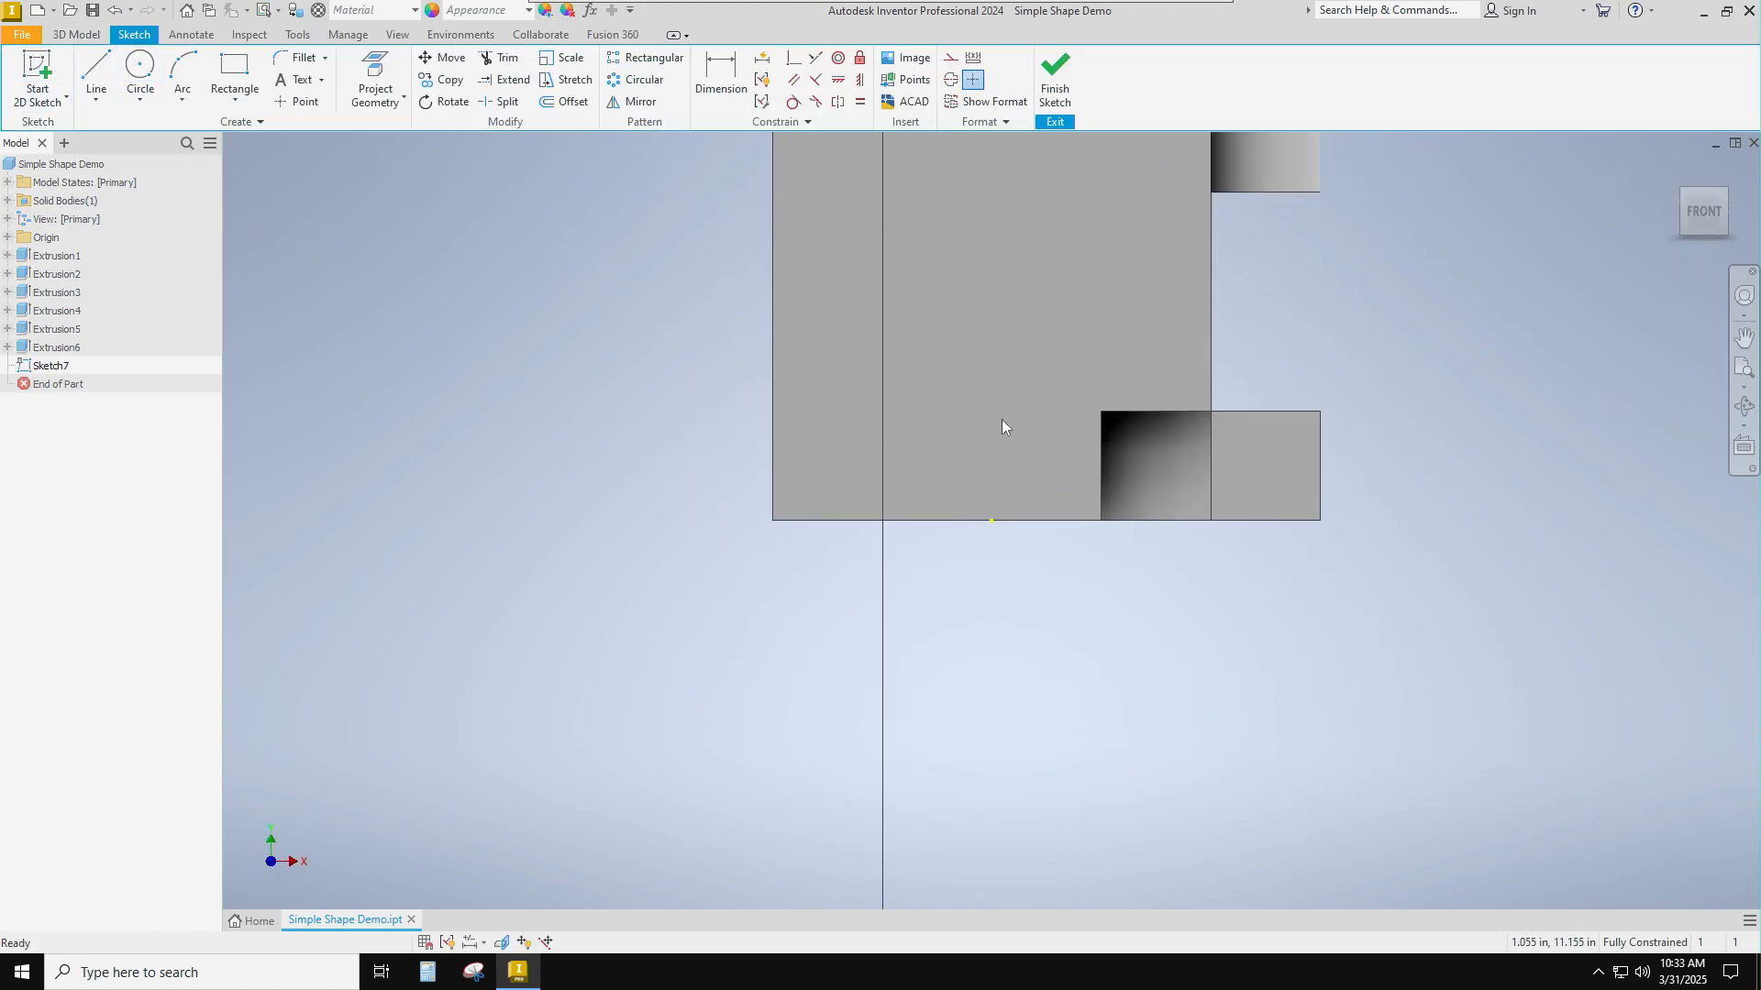
{"action": "middle_click_drag", "start_coordinate": [1001, 420], "coordinate": [998, 501]}
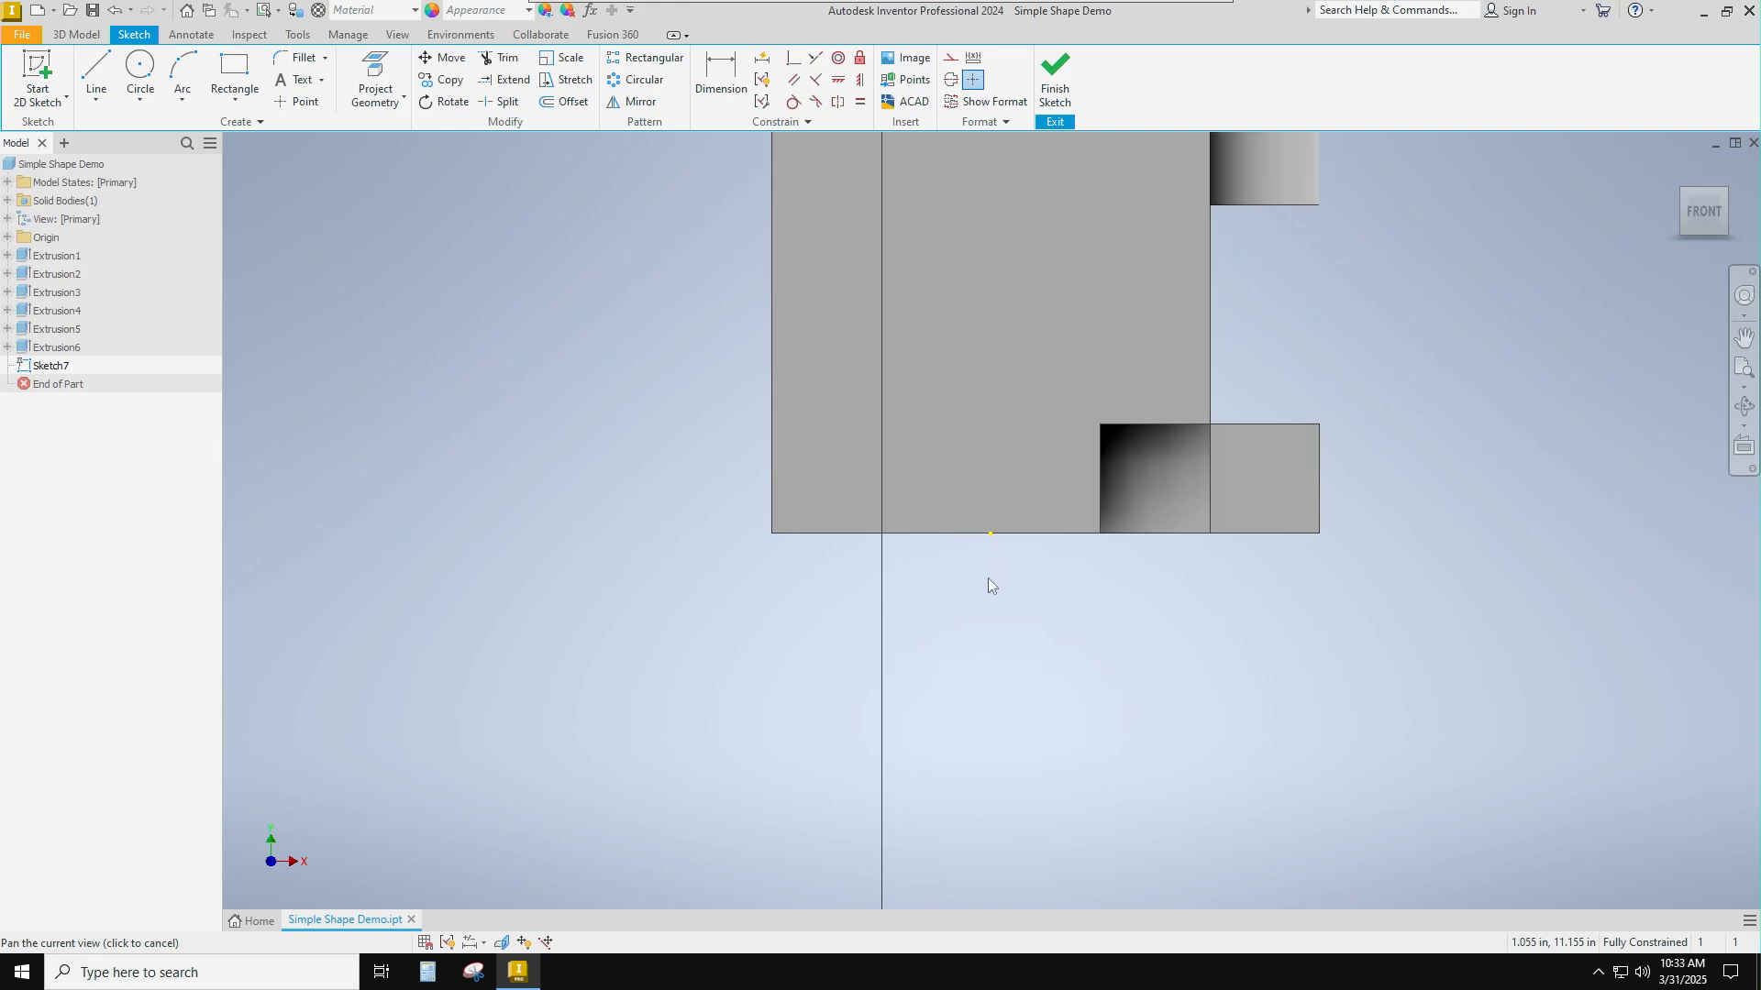
{"action": "left_click", "coordinate": [1055, 79]}
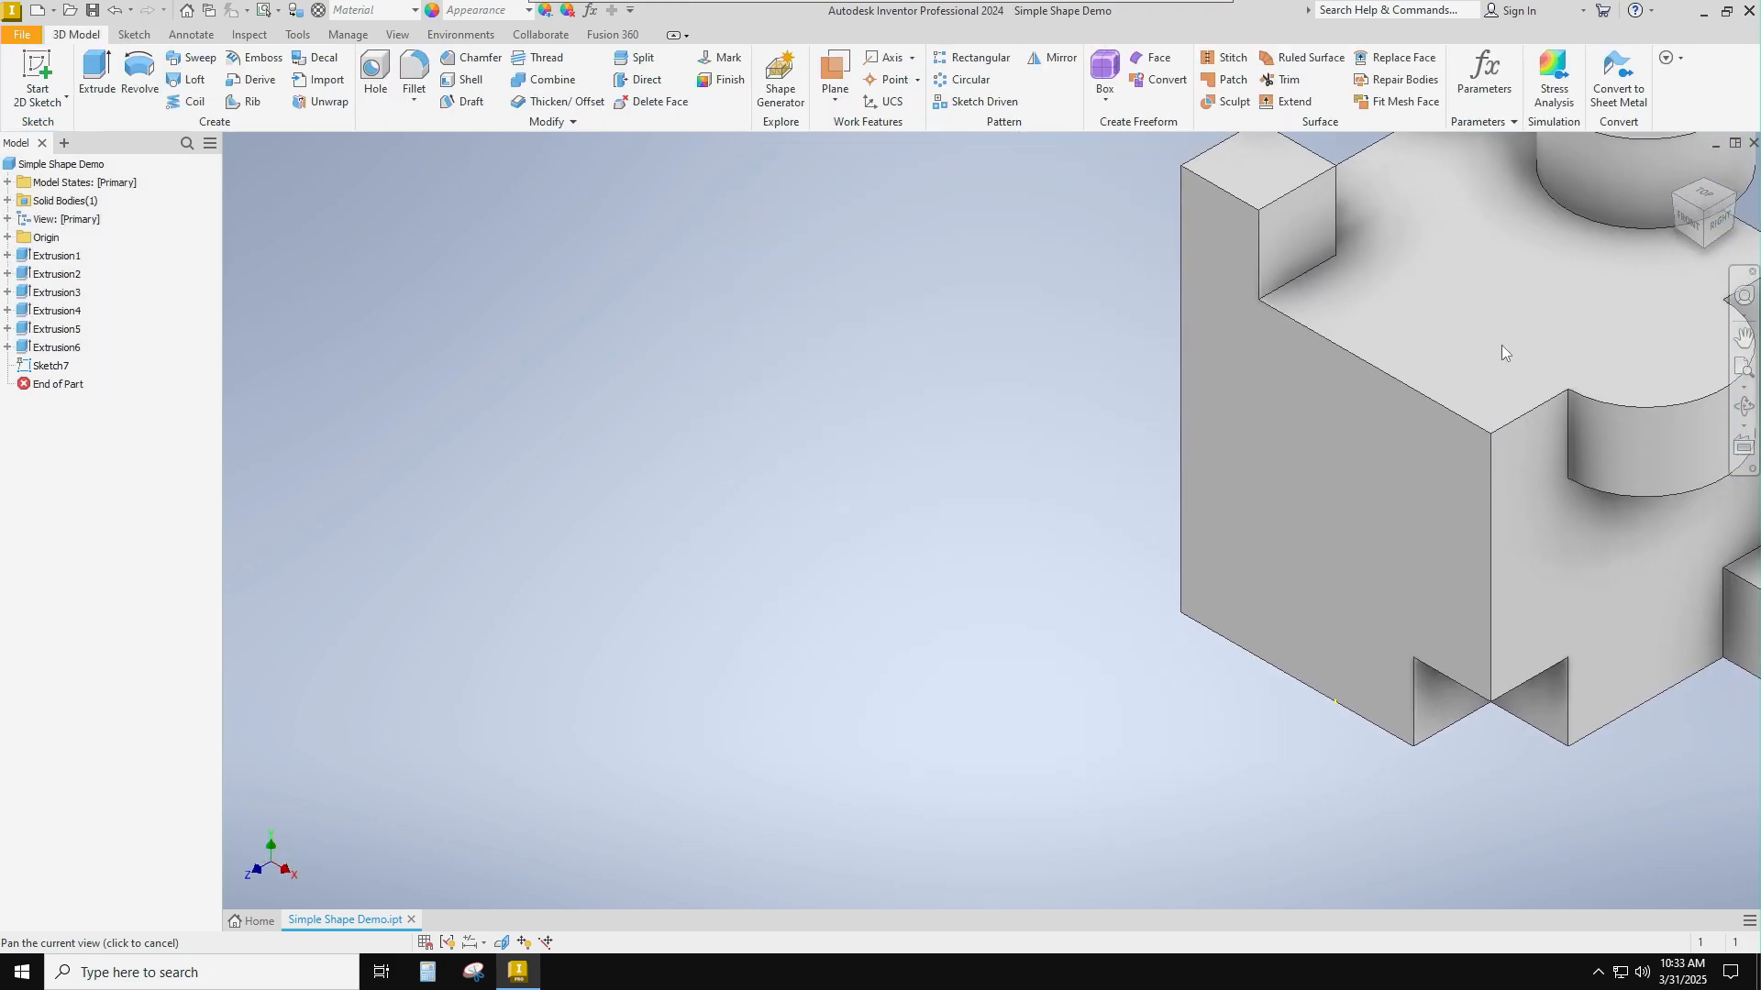
{"action": "mouse_move", "coordinate": [1500, 344]}
{"action": "middle_mouse_down"}
{"action": "mouse_move", "coordinate": [769, 579]}
{"action": "mouse_move", "coordinate": [870, 509]}
{"action": "middle_mouse_up"}
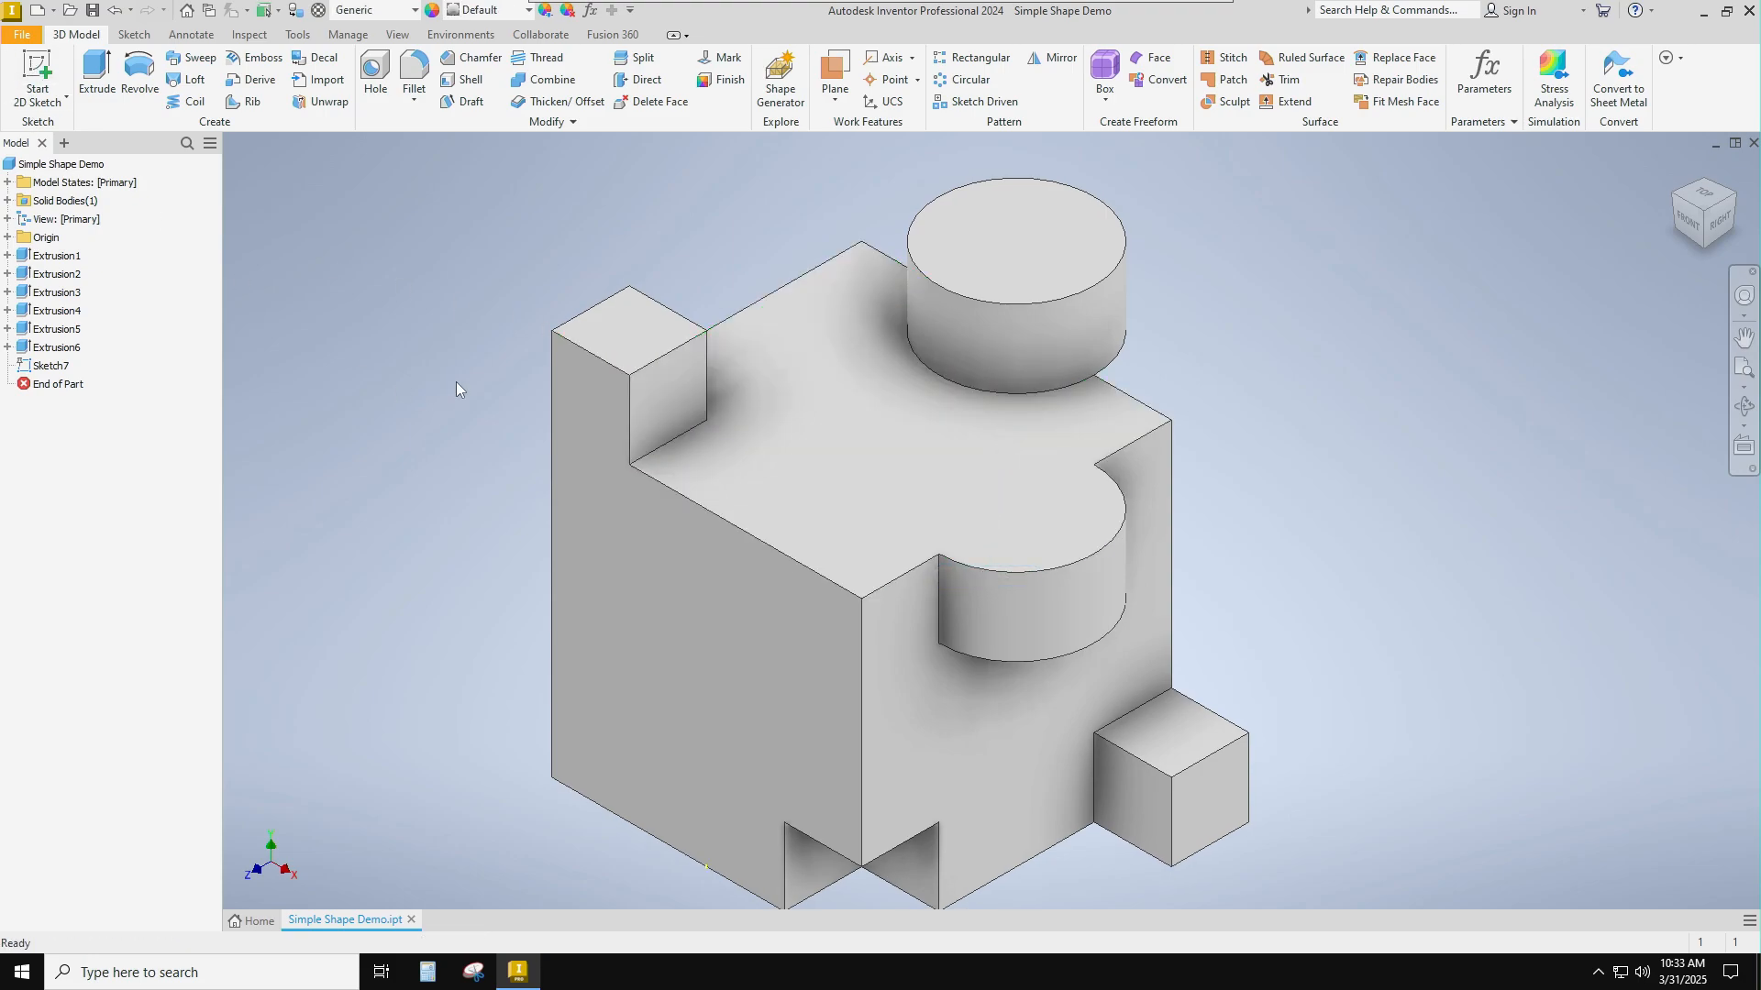
Start a sketch on the cube's front face and turn the model to the isometric view.
{"action": "left_click", "coordinate": [695, 585]}
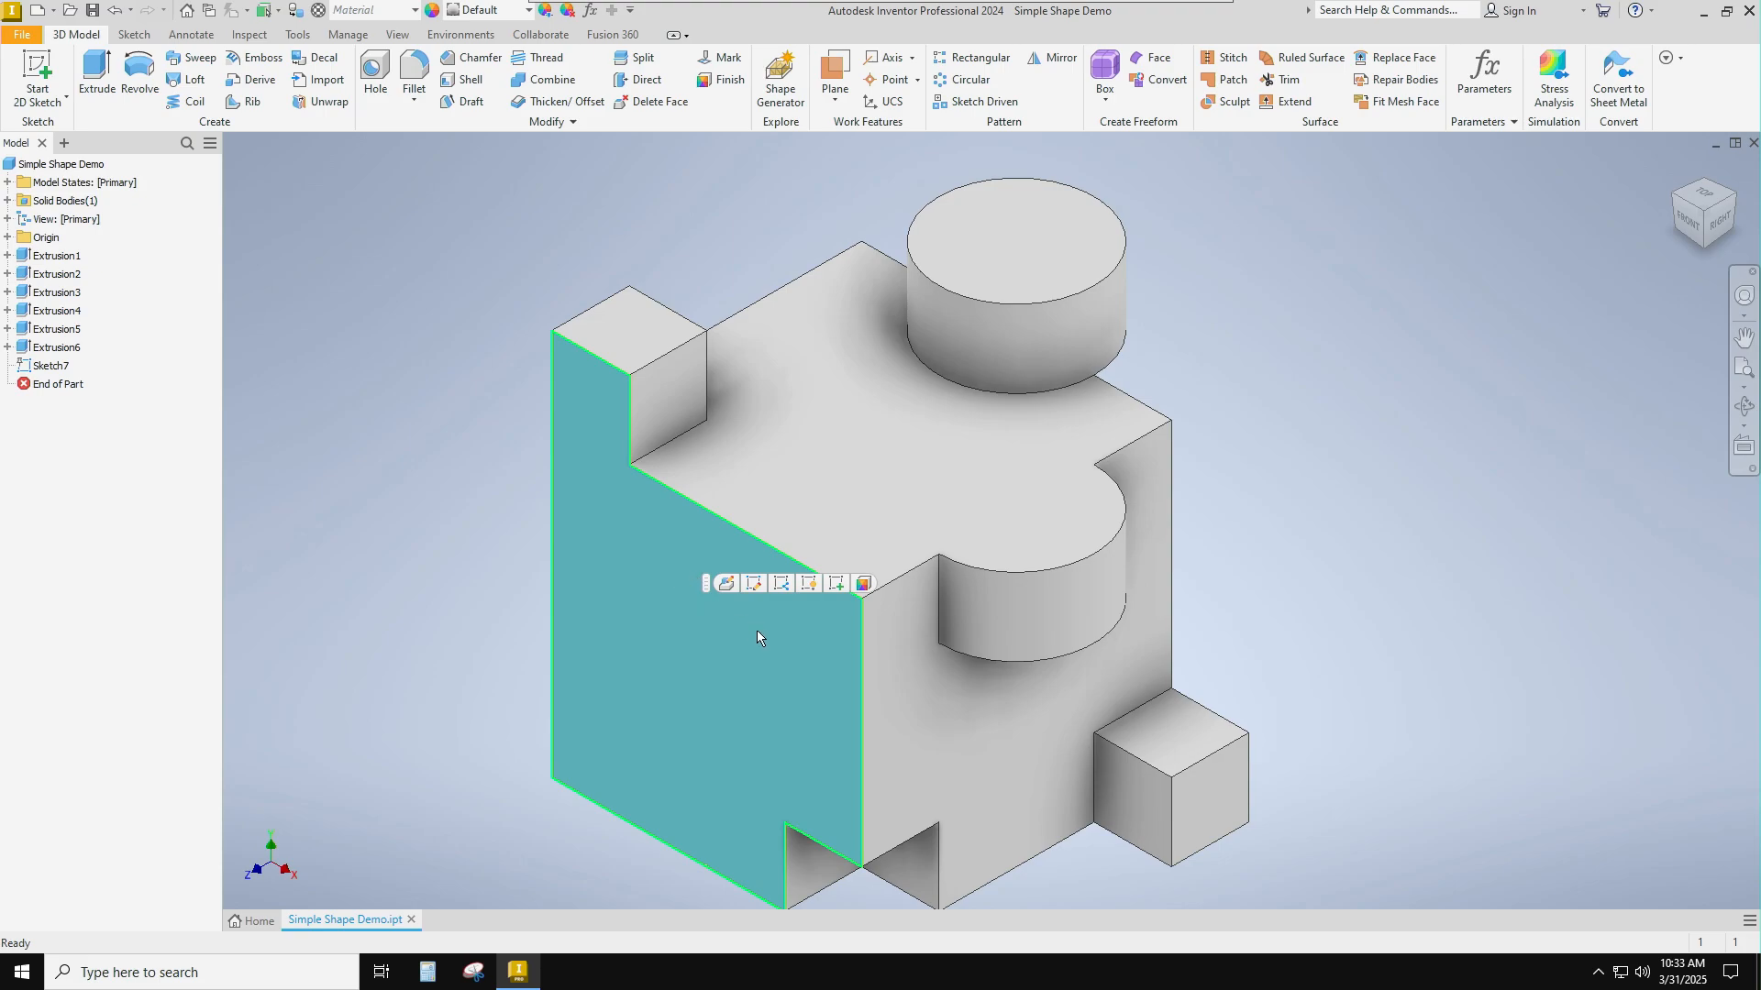
{"action": "left_click", "coordinate": [37, 75]}
{"action": "left_click", "coordinate": [1744, 338]}
{"action": "left_click_drag", "start_coordinate": [990, 385], "coordinate": [948, 673]}
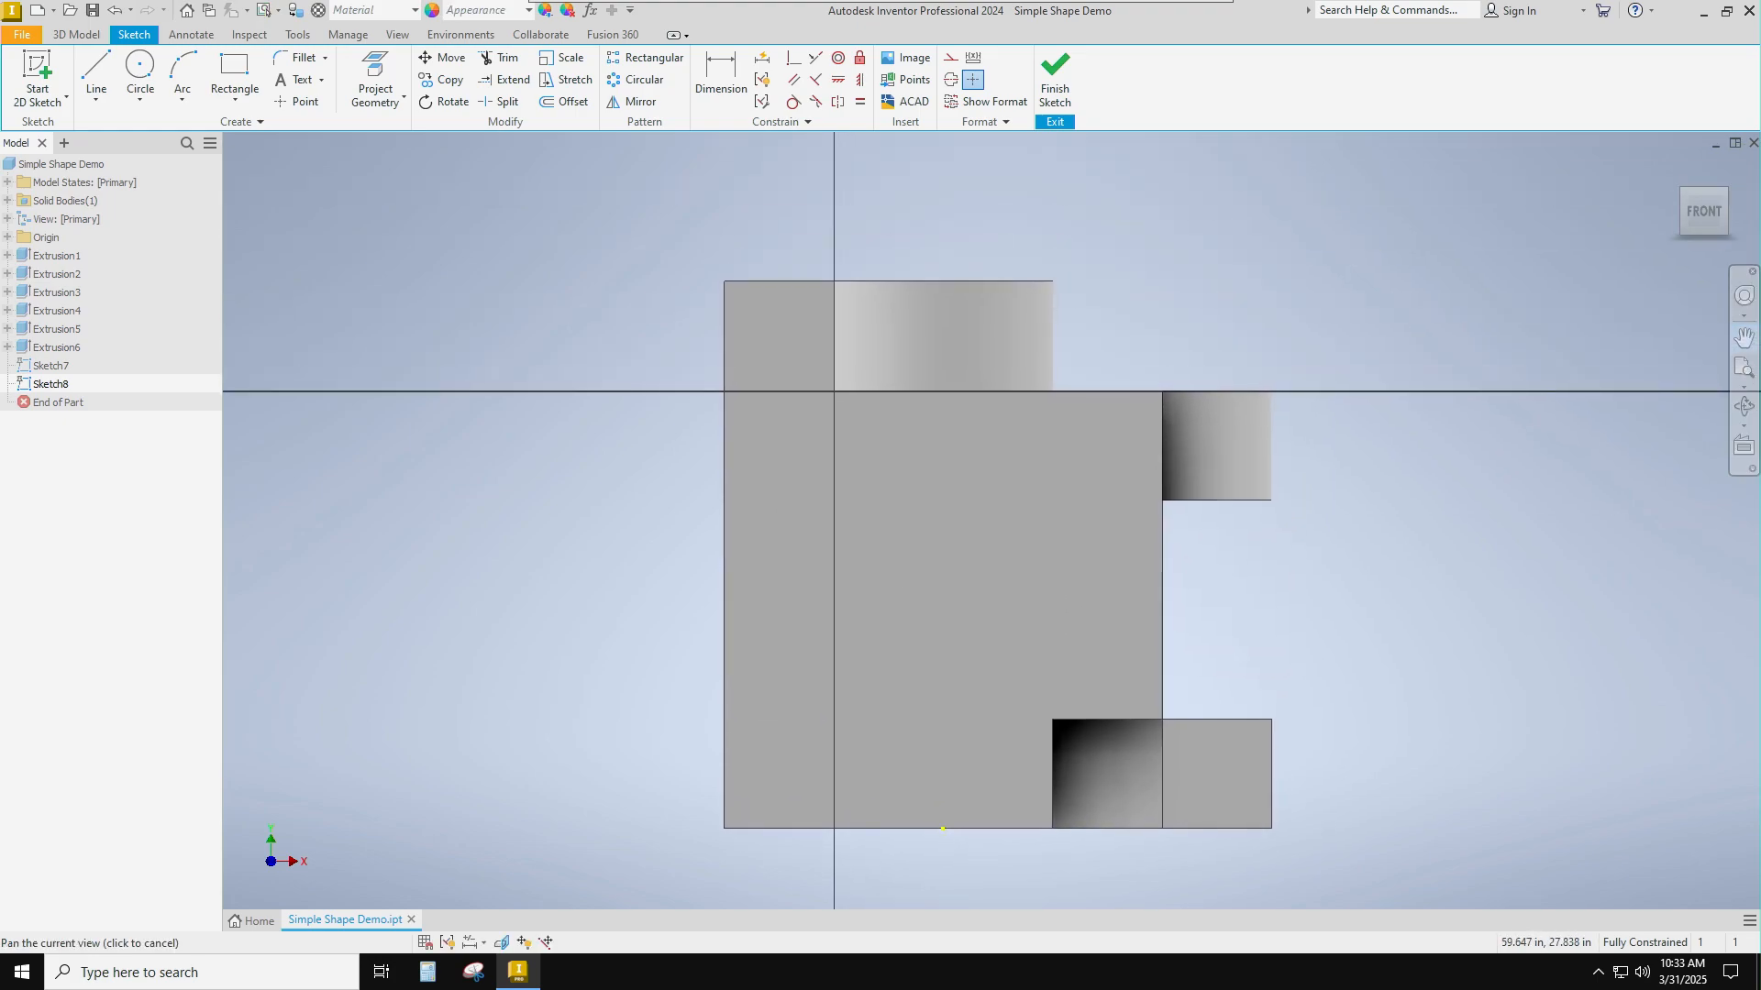
{"action": "left_click", "coordinate": [1727, 189]}
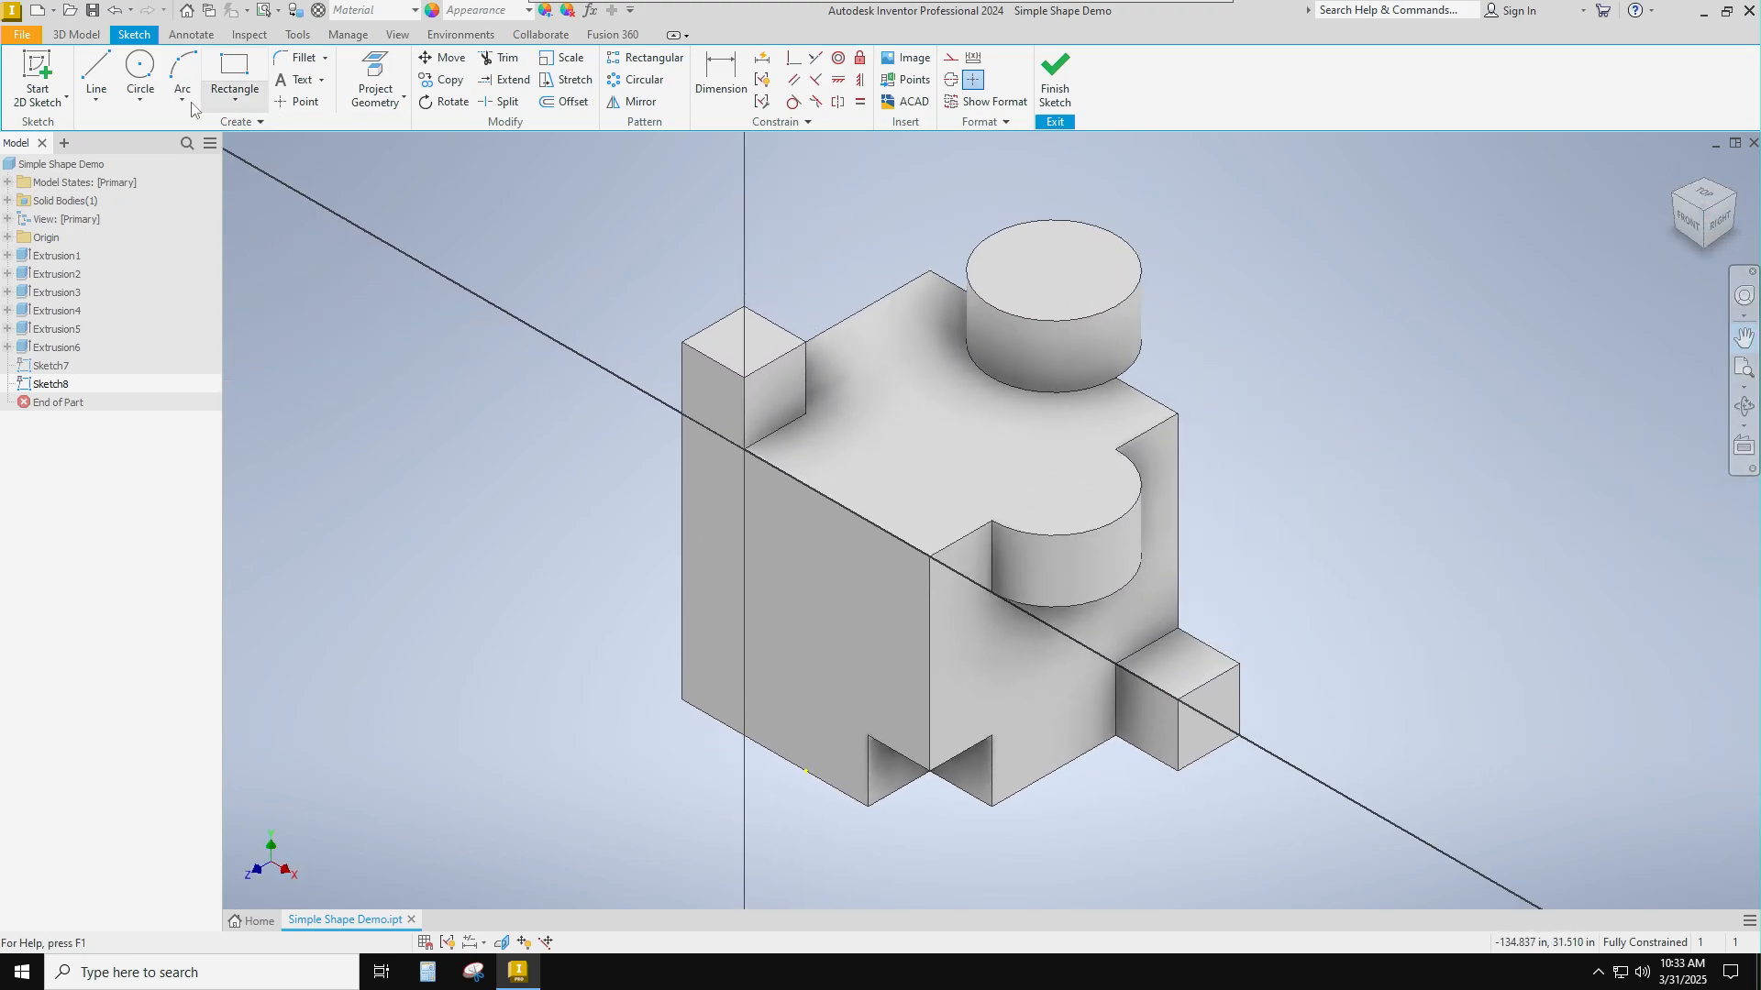
Try a 2 ft diameter circle centred on the midpoint of the front face's upper edge, and undo it.
{"action": "left_click", "coordinate": [139, 68]}
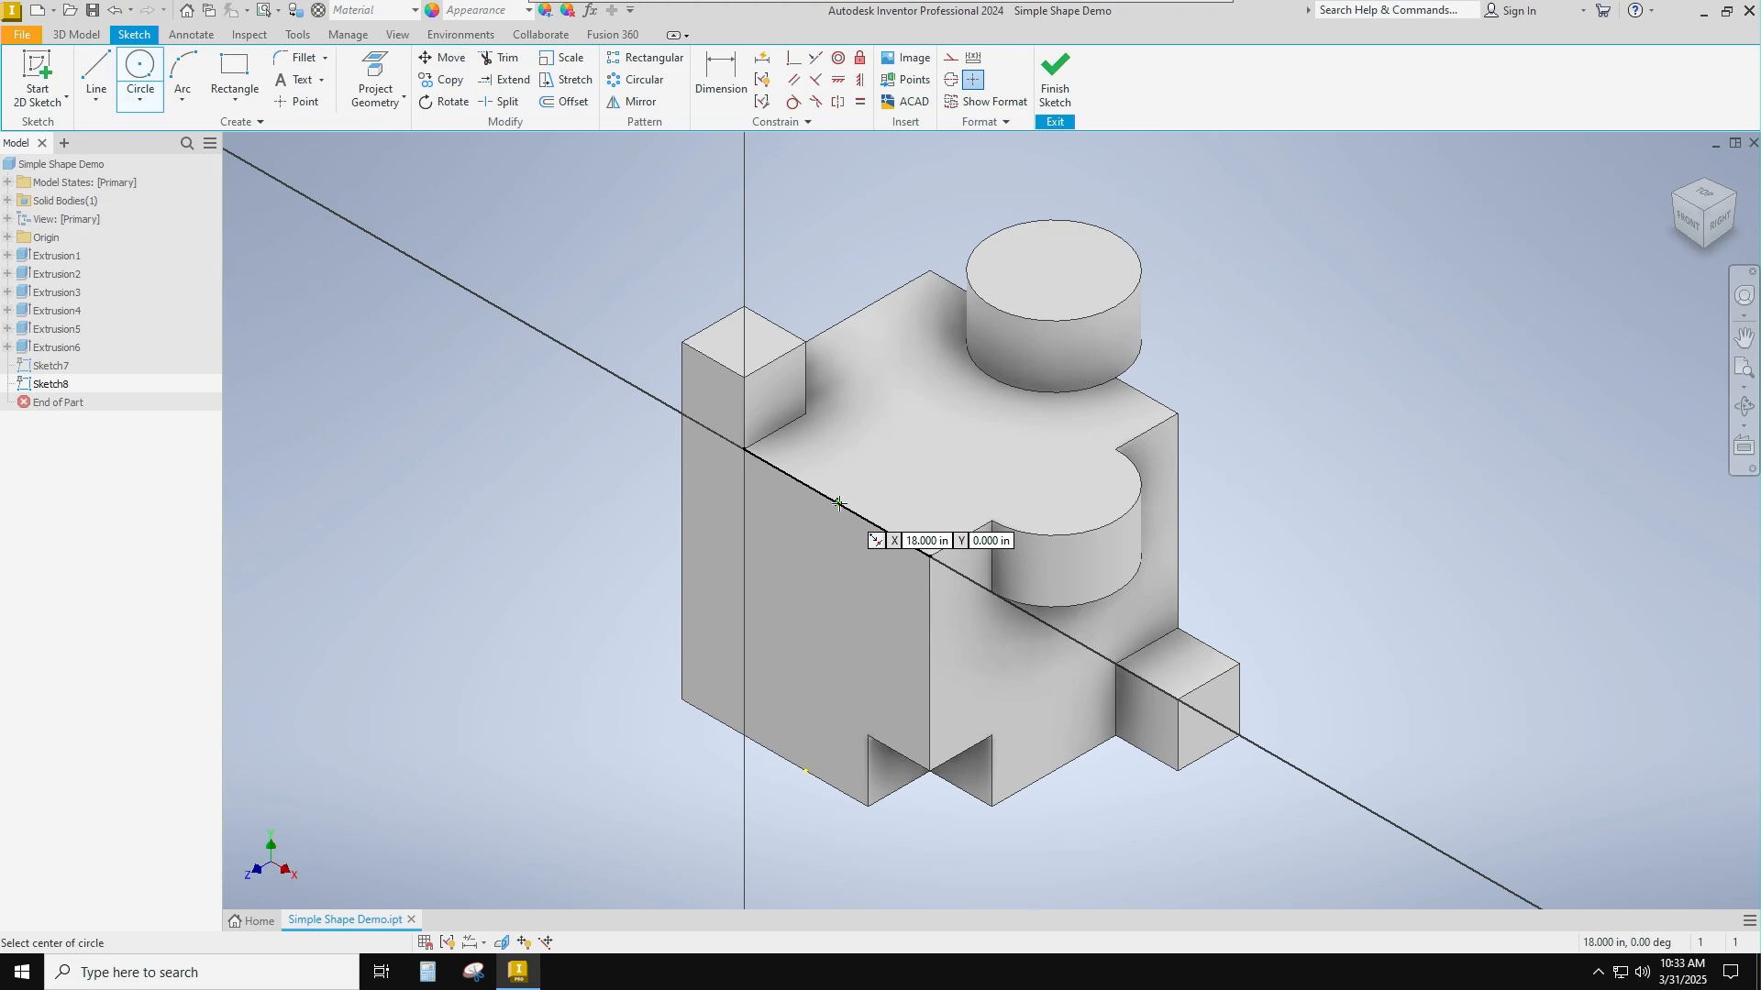
{"action": "left_click", "coordinate": [838, 504]}
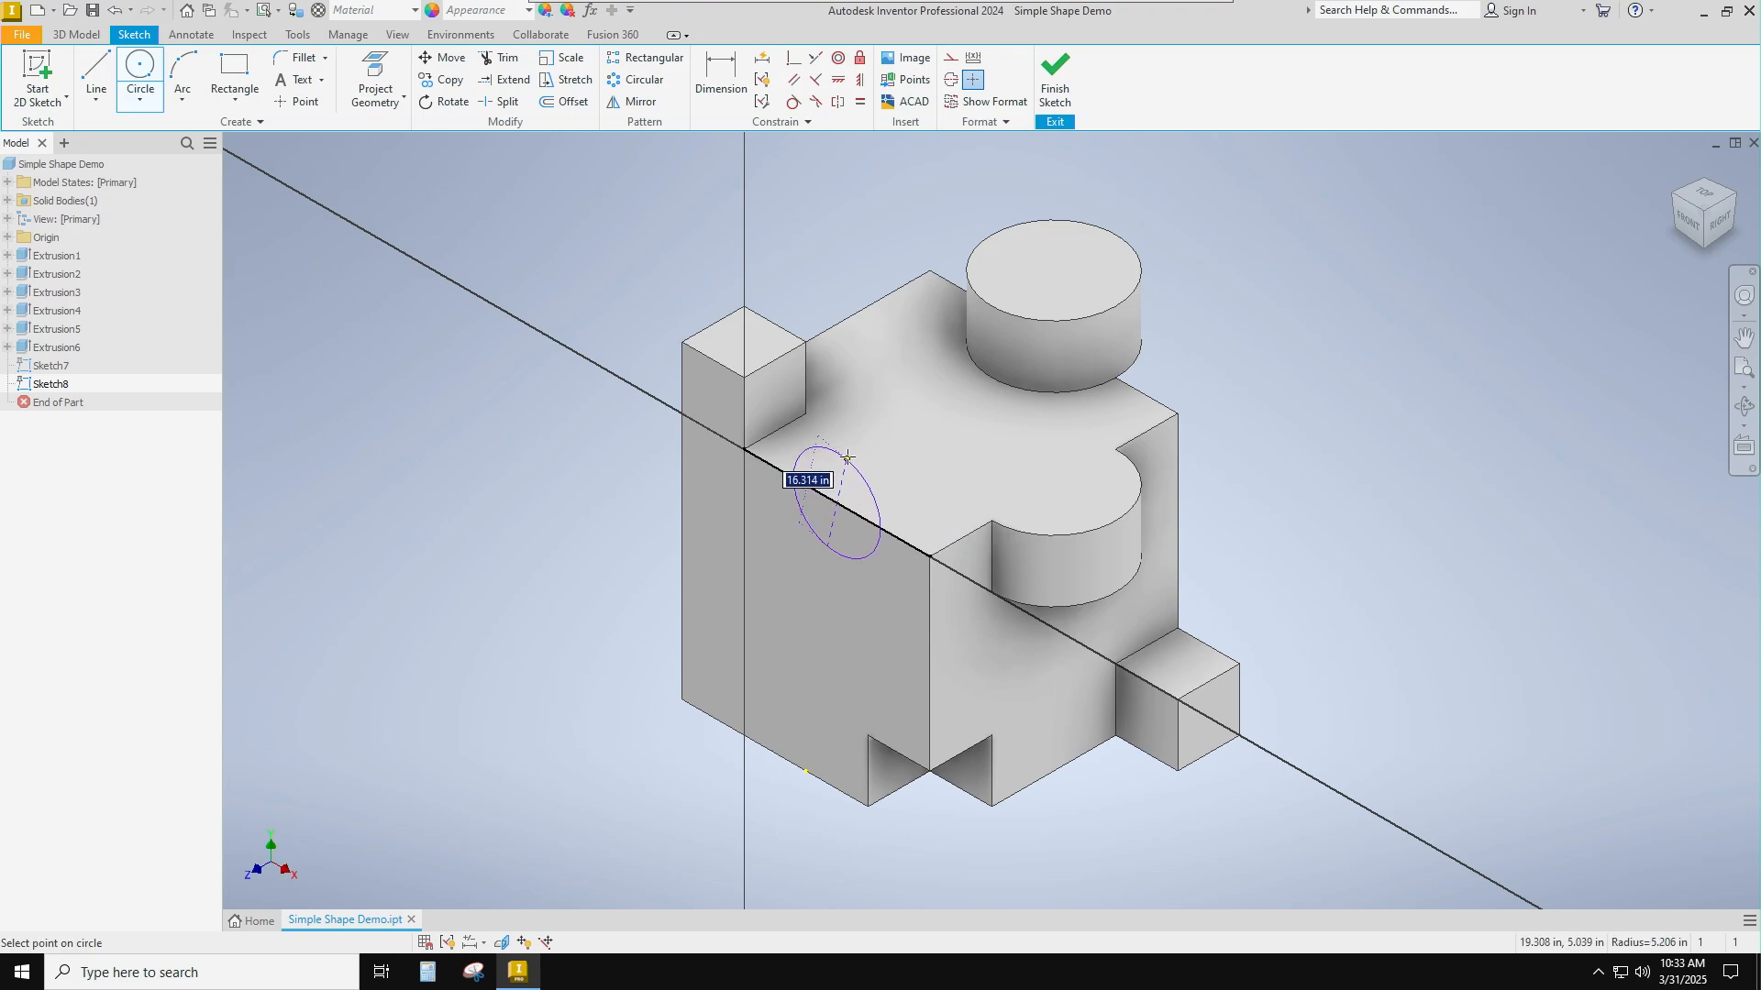
{"action": "type", "text": "2"}
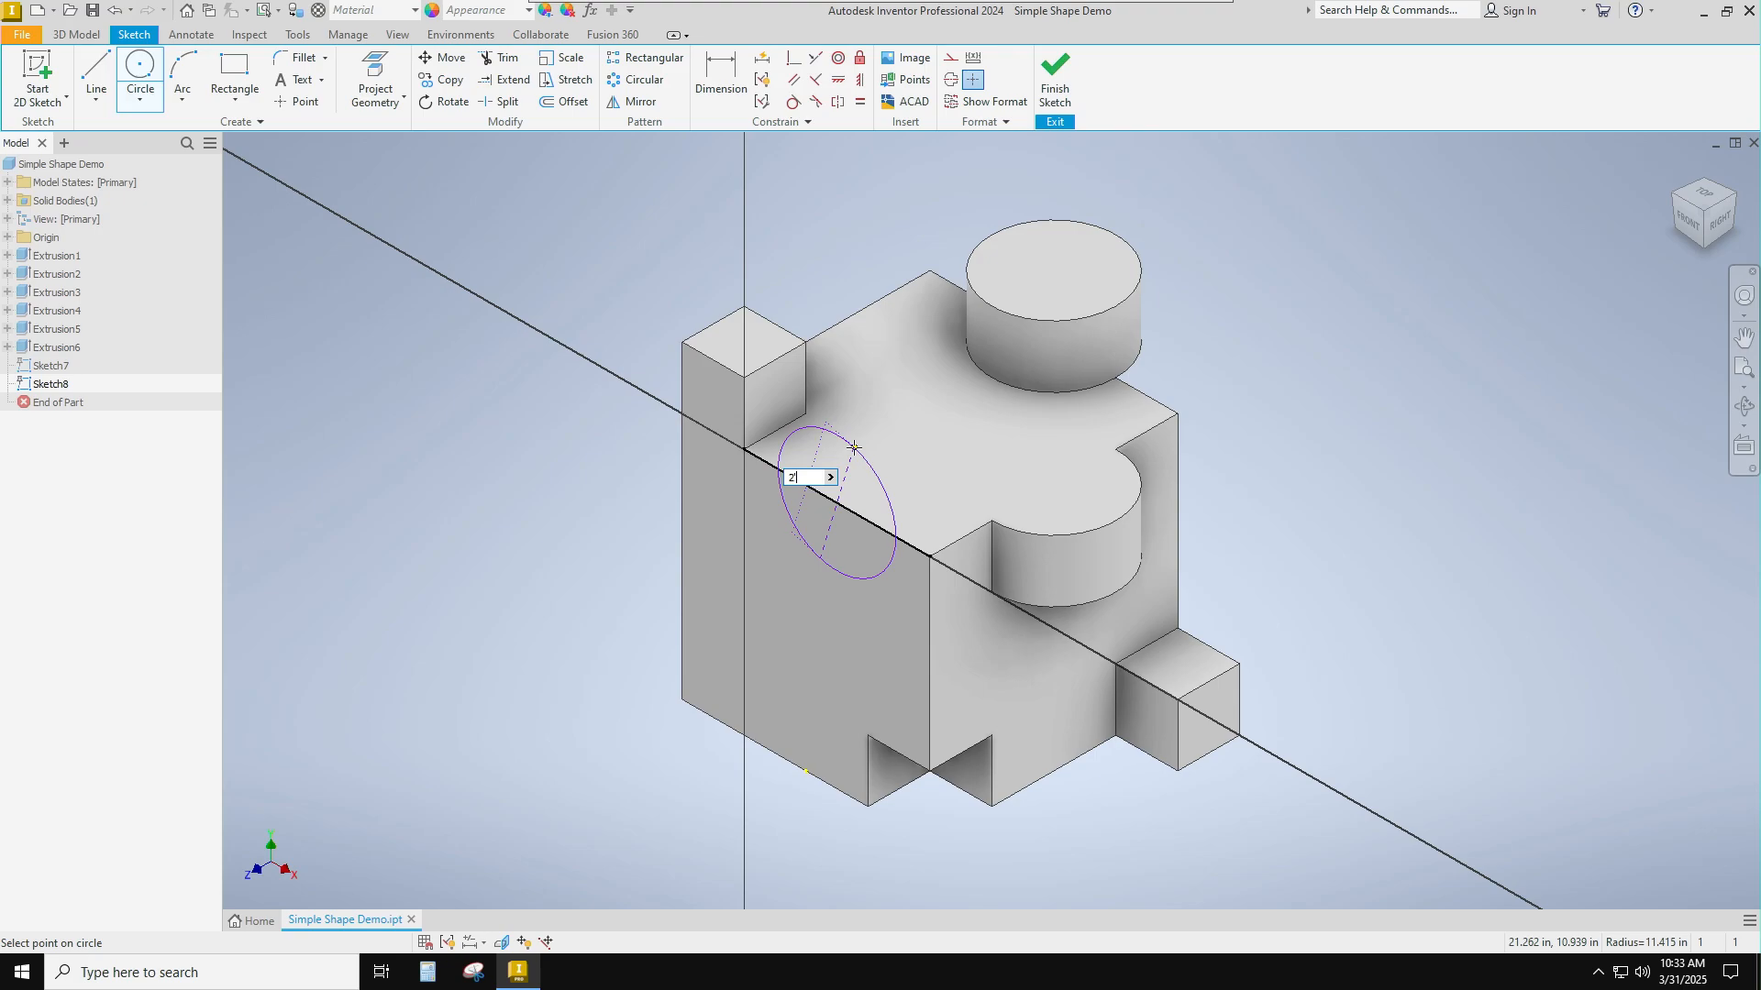
{"action": "key", "text": "Return"}
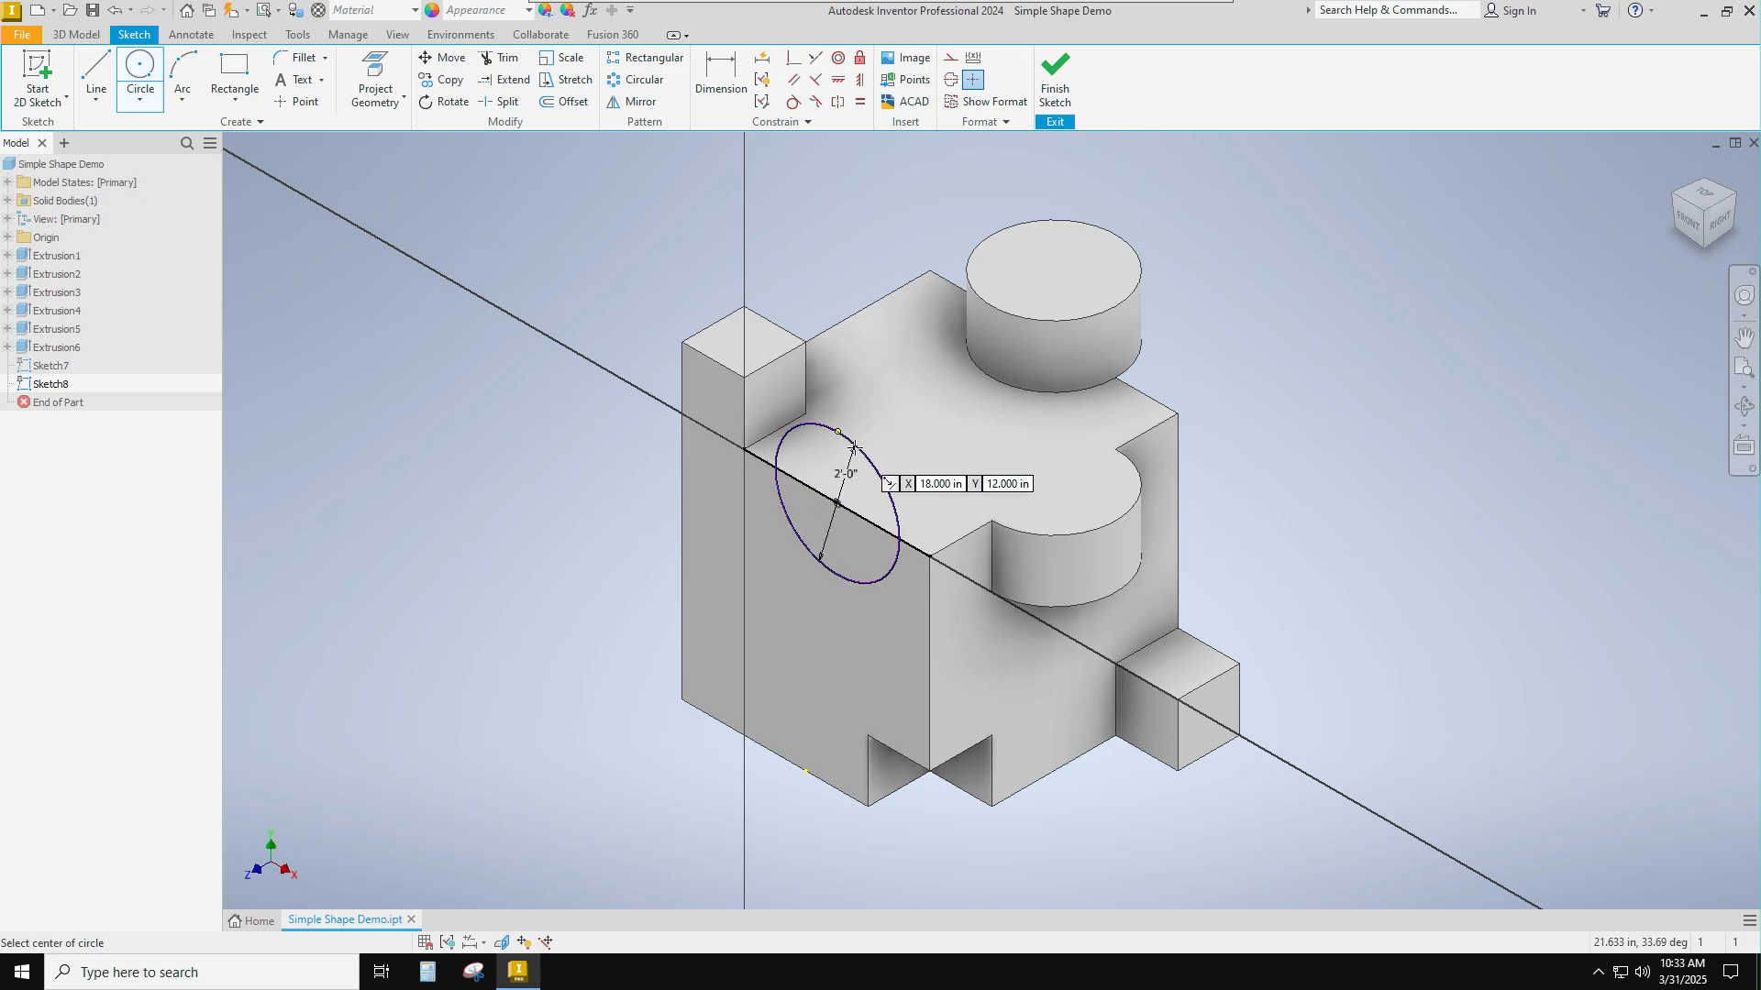
{"action": "left_click", "coordinate": [1055, 82]}
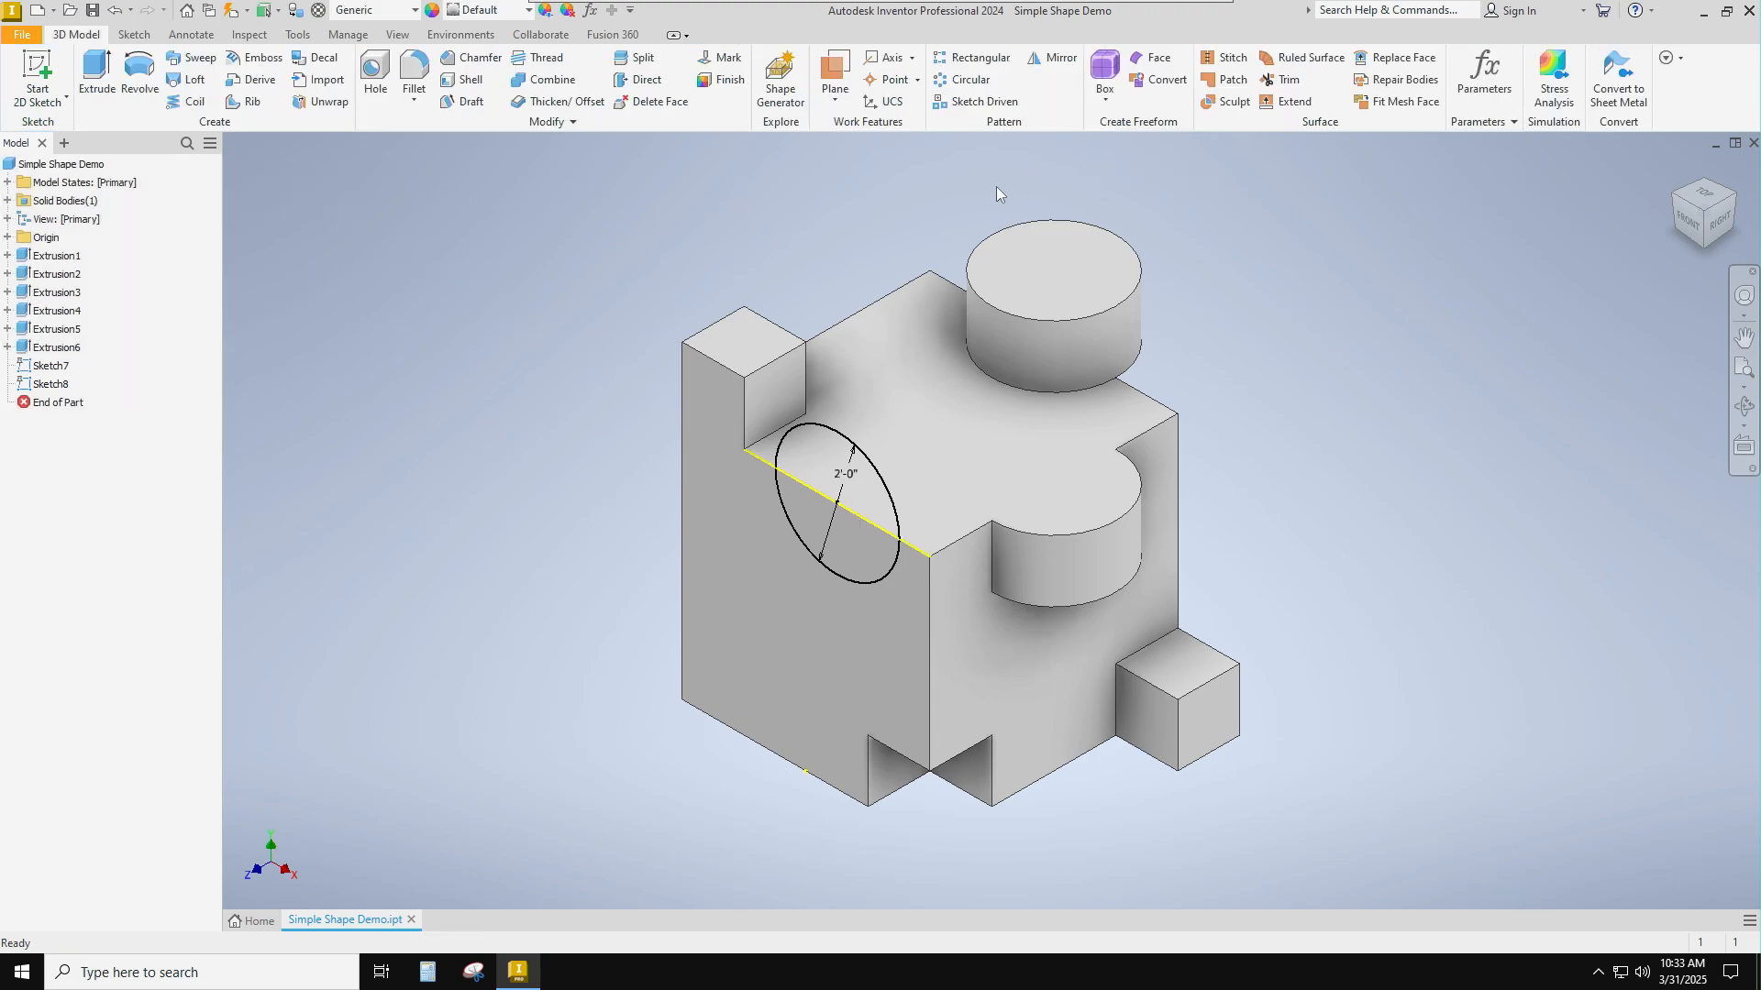
{"action": "key", "text": "ctrl+z"}
{"action": "key", "text": "ctrl+z"}
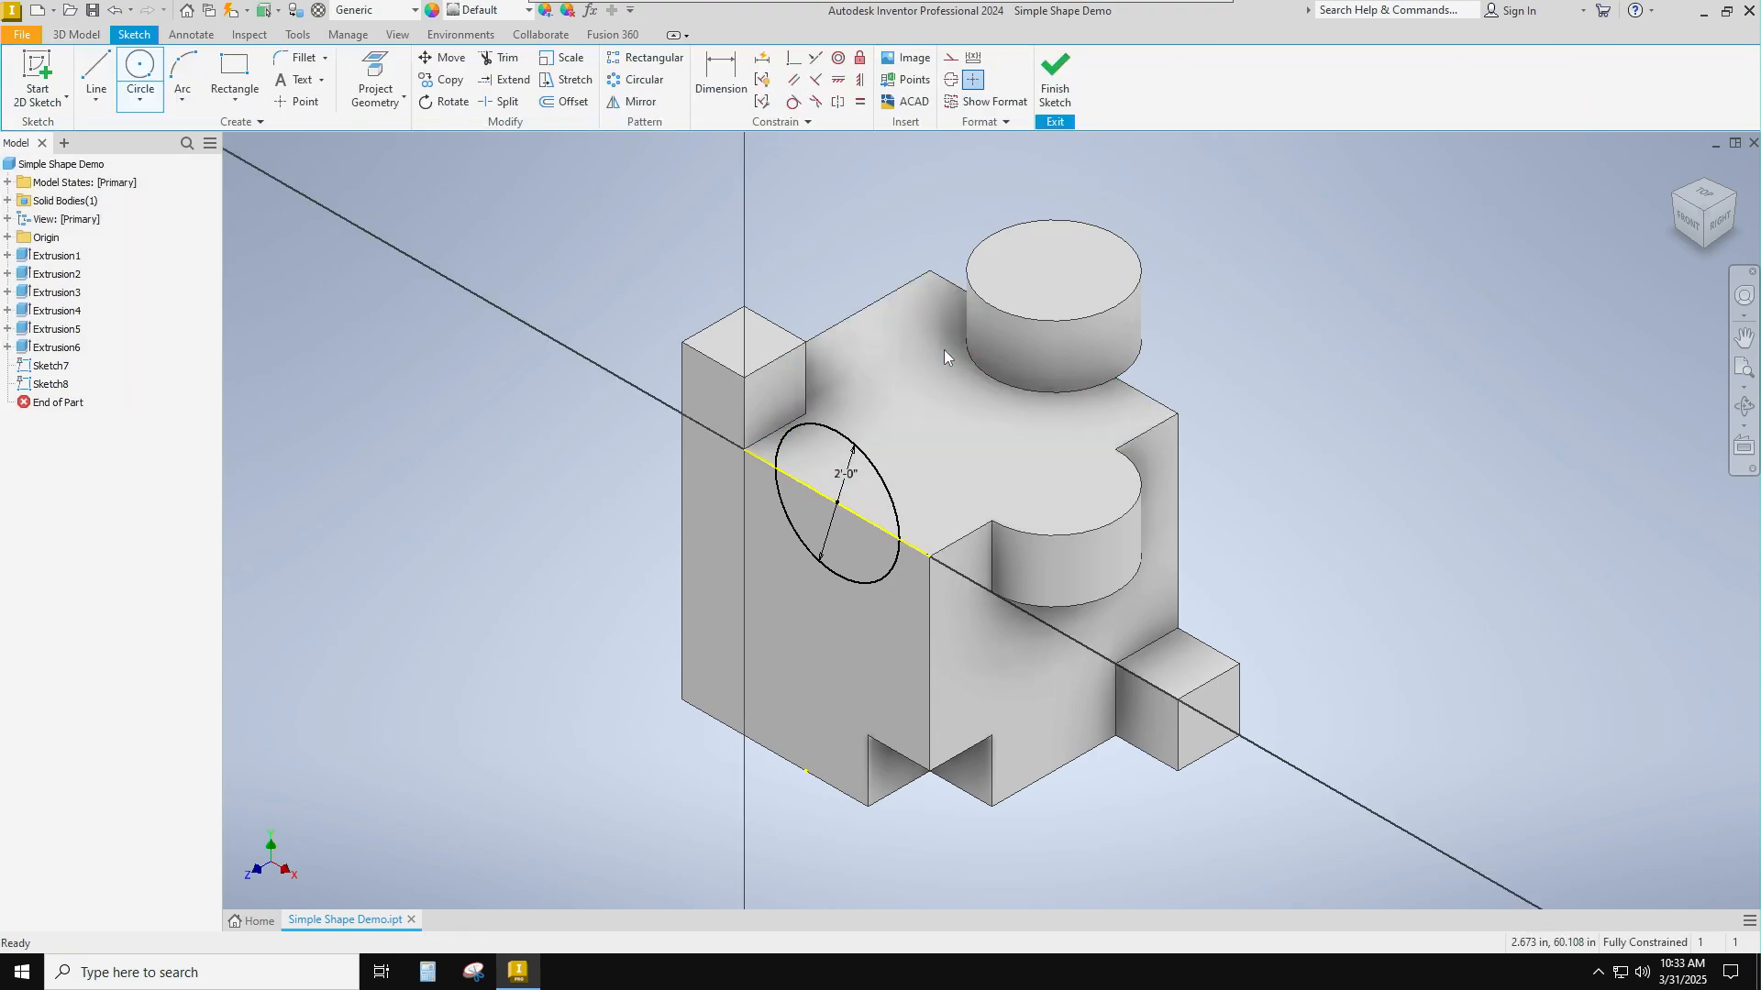
Sketch a 2 ft diameter circle on the front face, centred on its upper-right corner, and finish the sketch.
{"action": "left_click", "coordinate": [139, 69]}
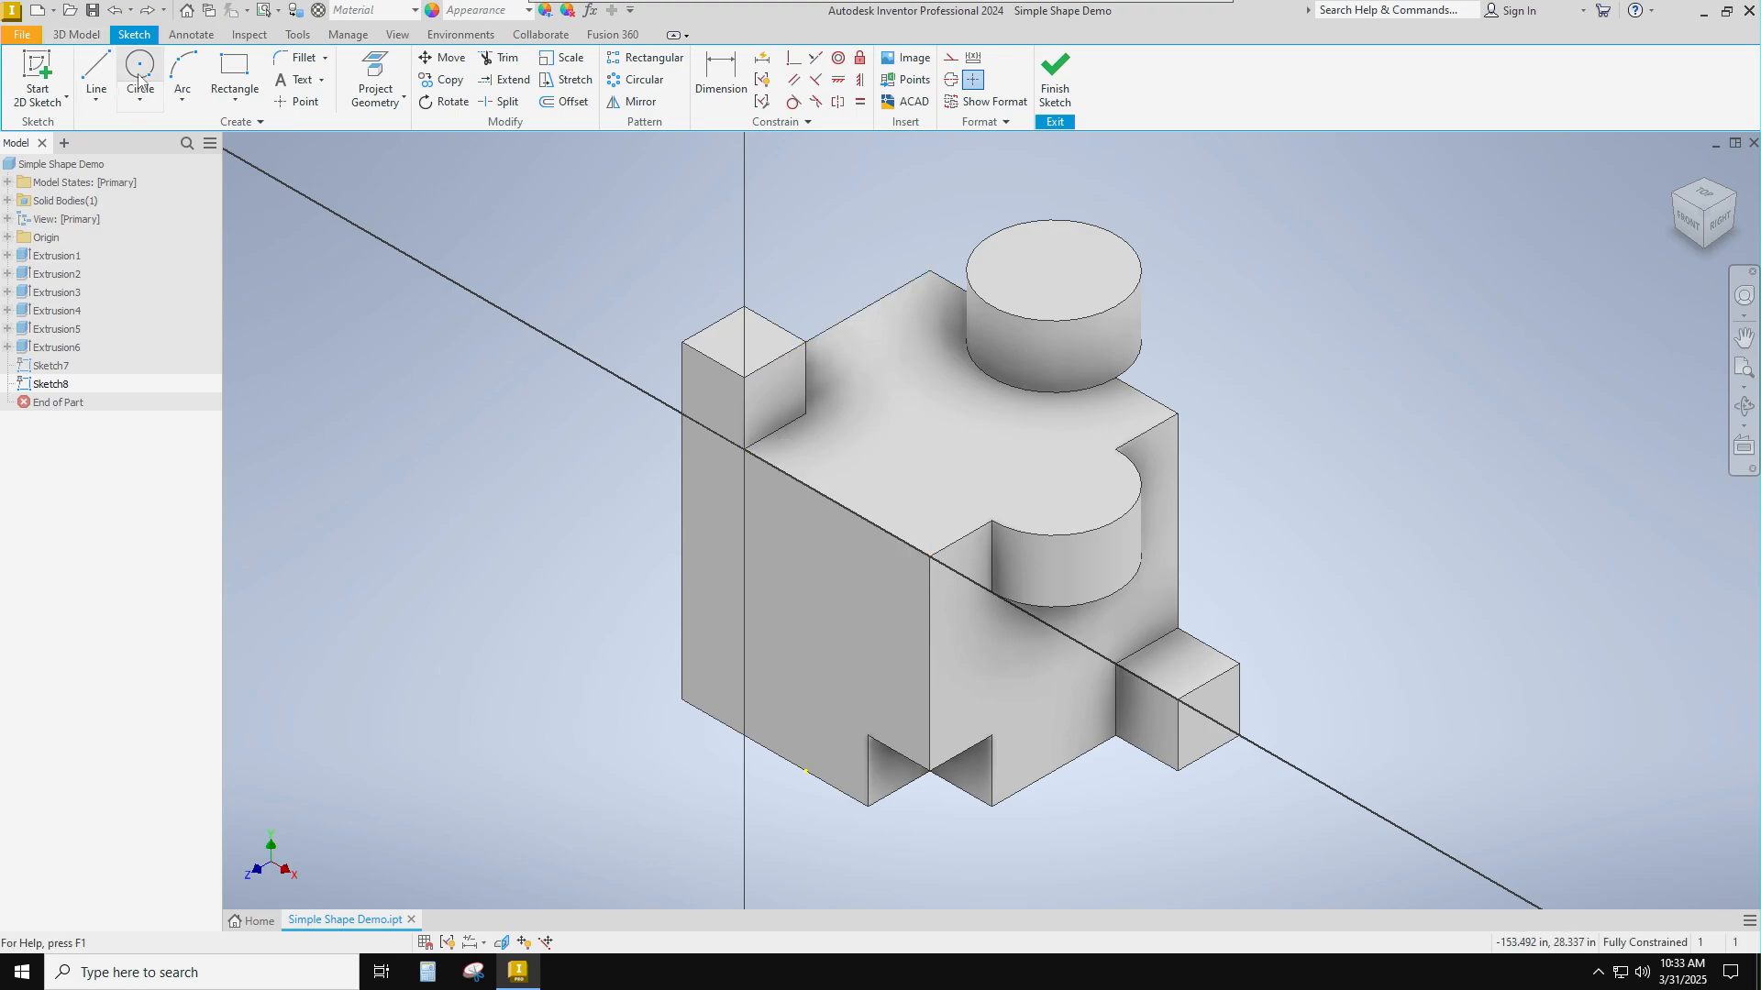
{"action": "left_click", "coordinate": [931, 556]}
{"action": "type", "text": "2"}
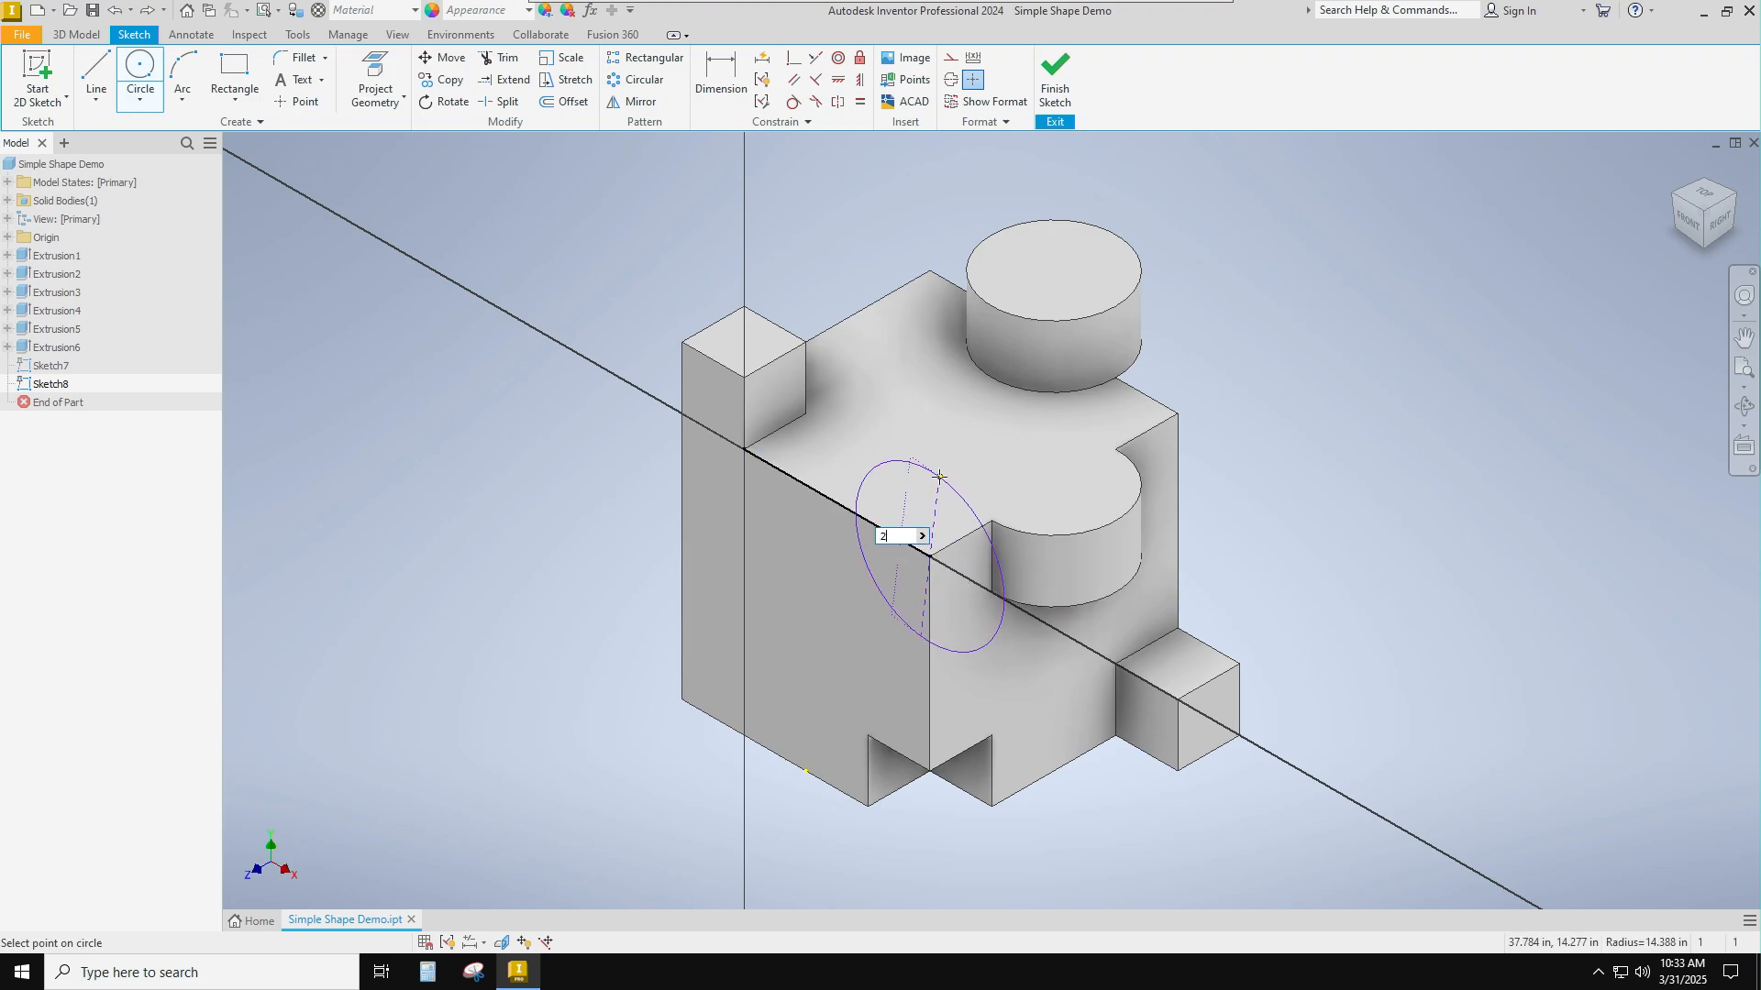
{"action": "type", "text": "'"}
{"action": "key", "text": "Return"}
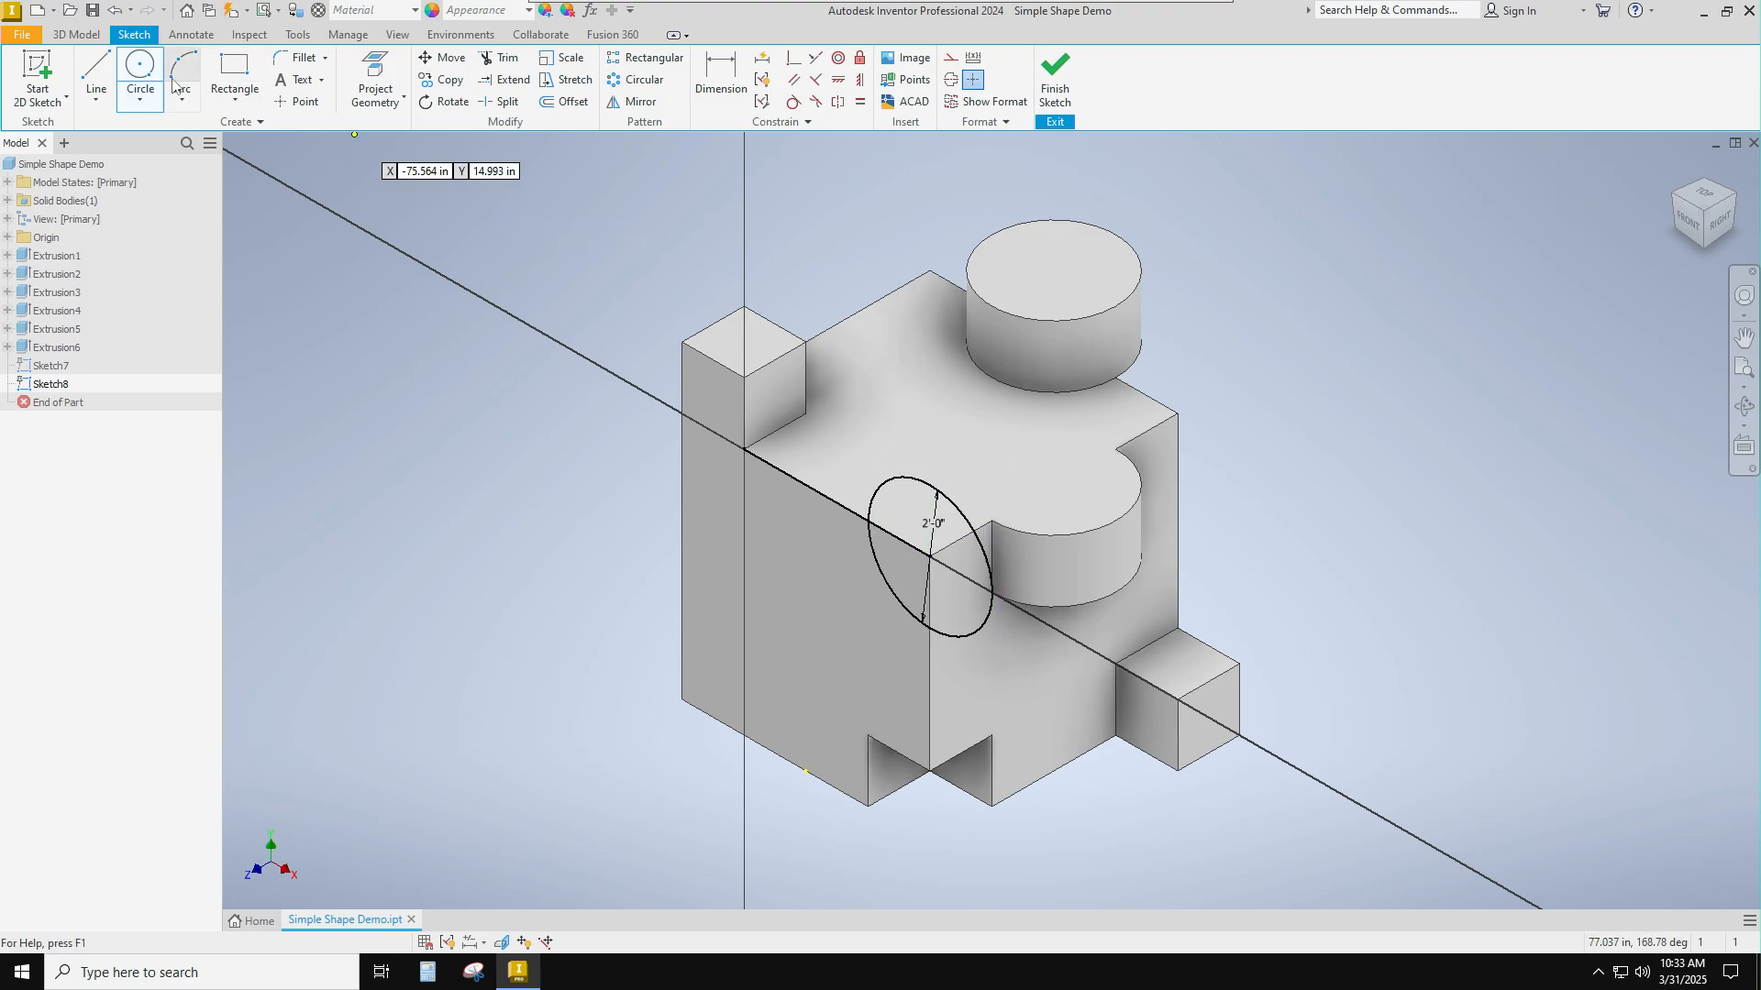
{"action": "left_click", "coordinate": [1056, 81]}
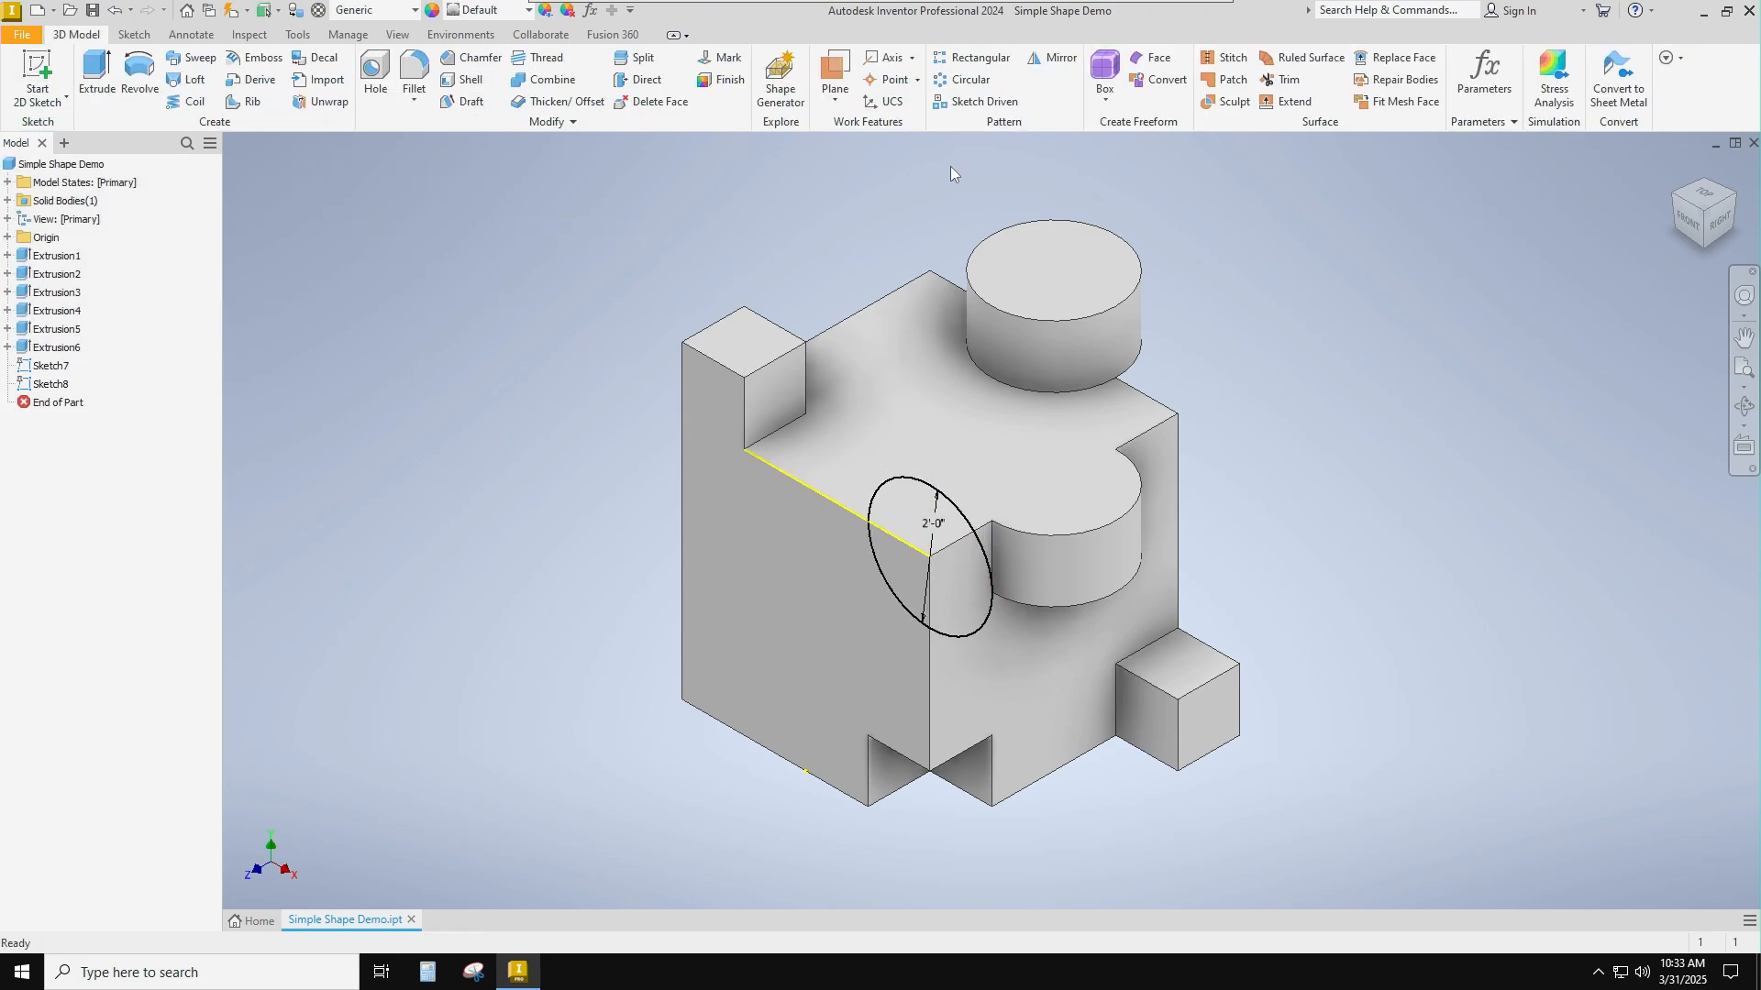
Extrude the front-face corner circle 1 ft backward into the cube as a joined cylinder.
{"action": "left_click", "coordinate": [97, 73]}
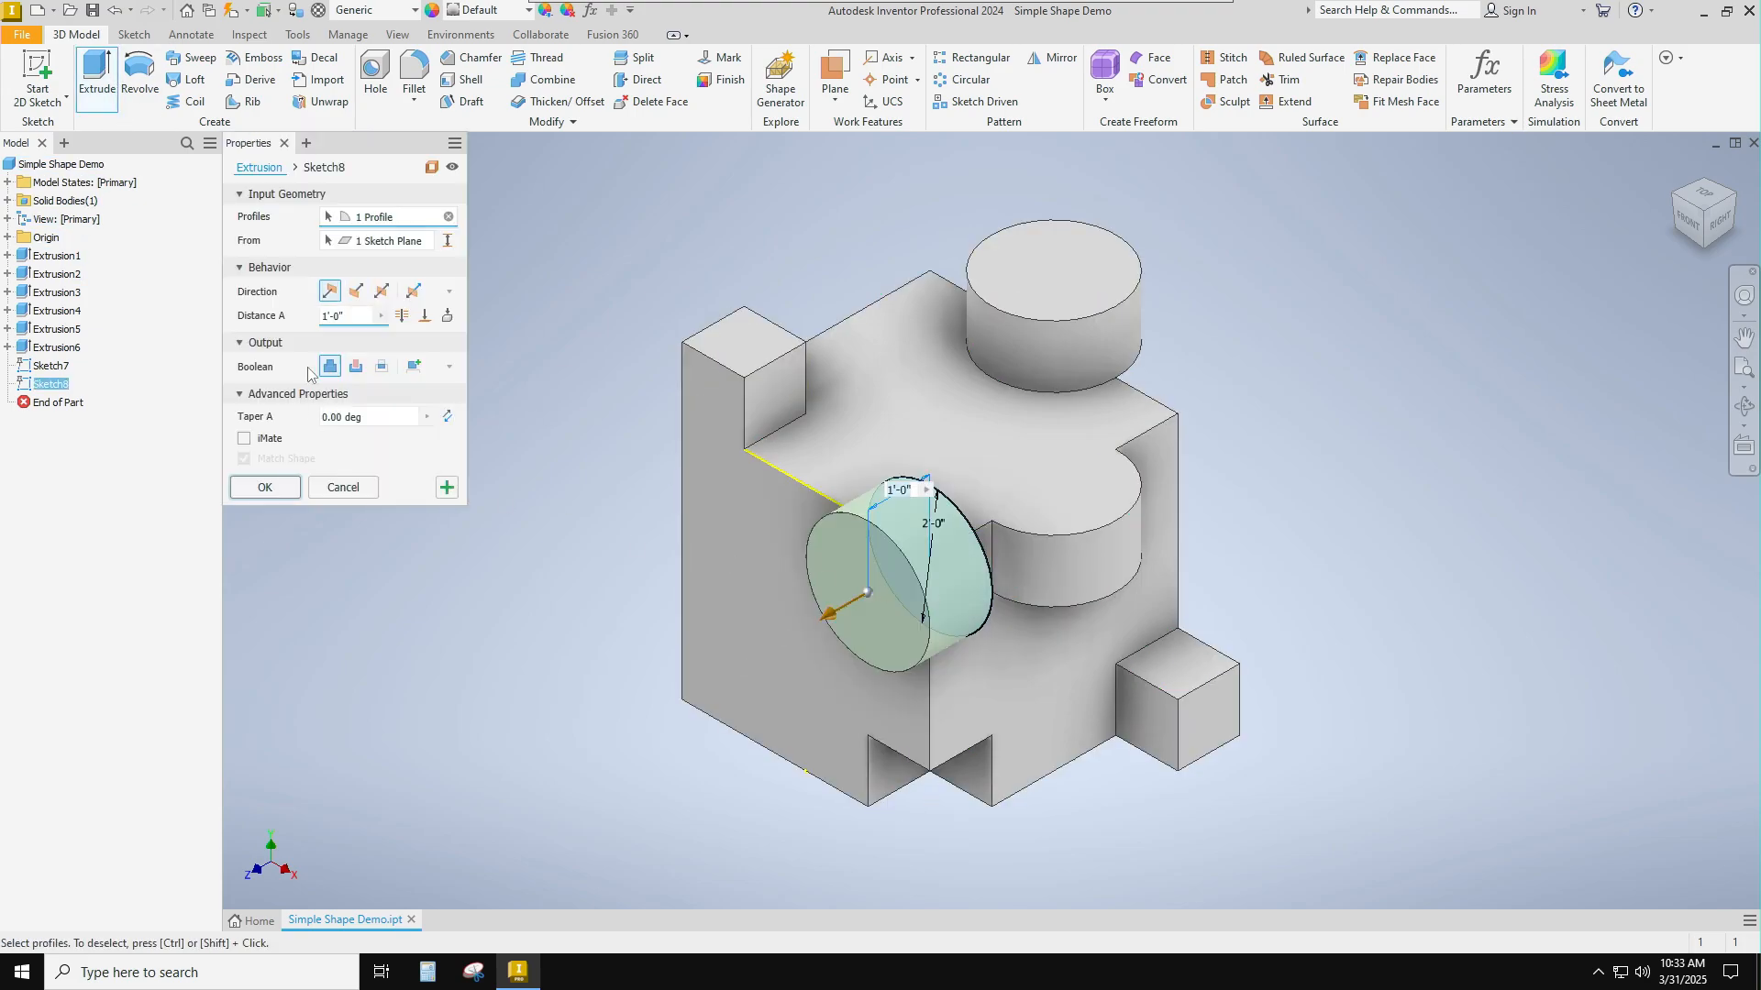
{"action": "left_click", "coordinate": [356, 292]}
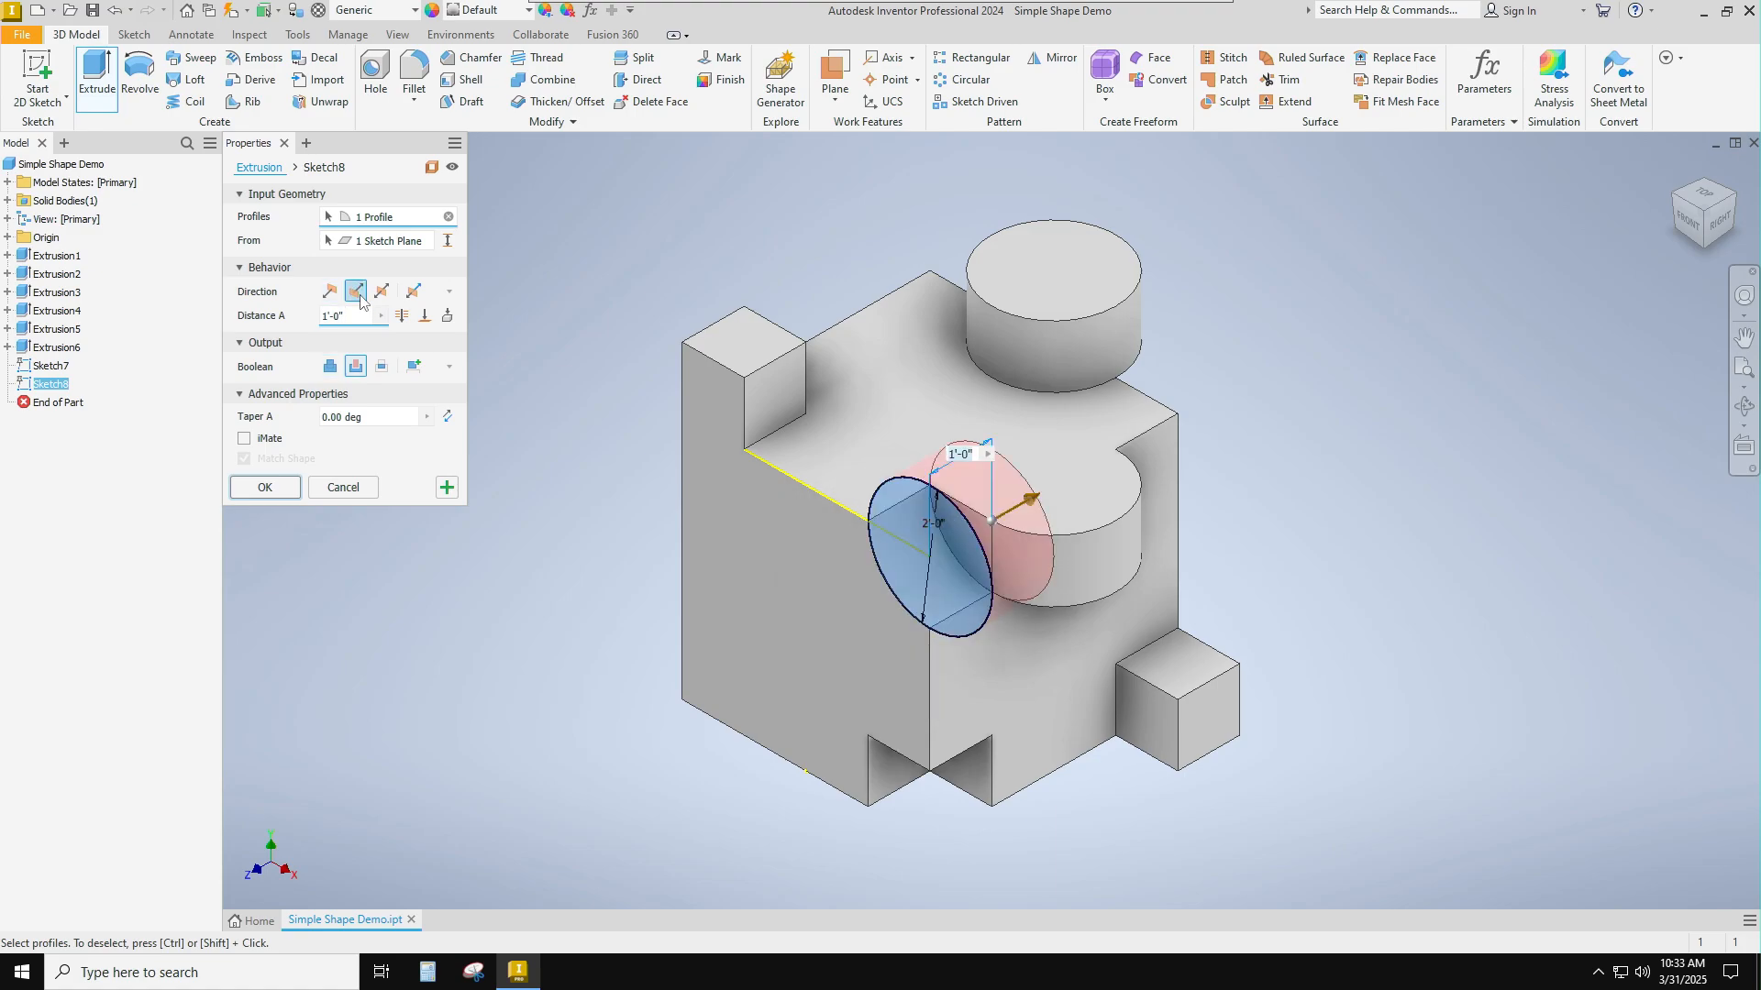
{"action": "left_click", "coordinate": [329, 367]}
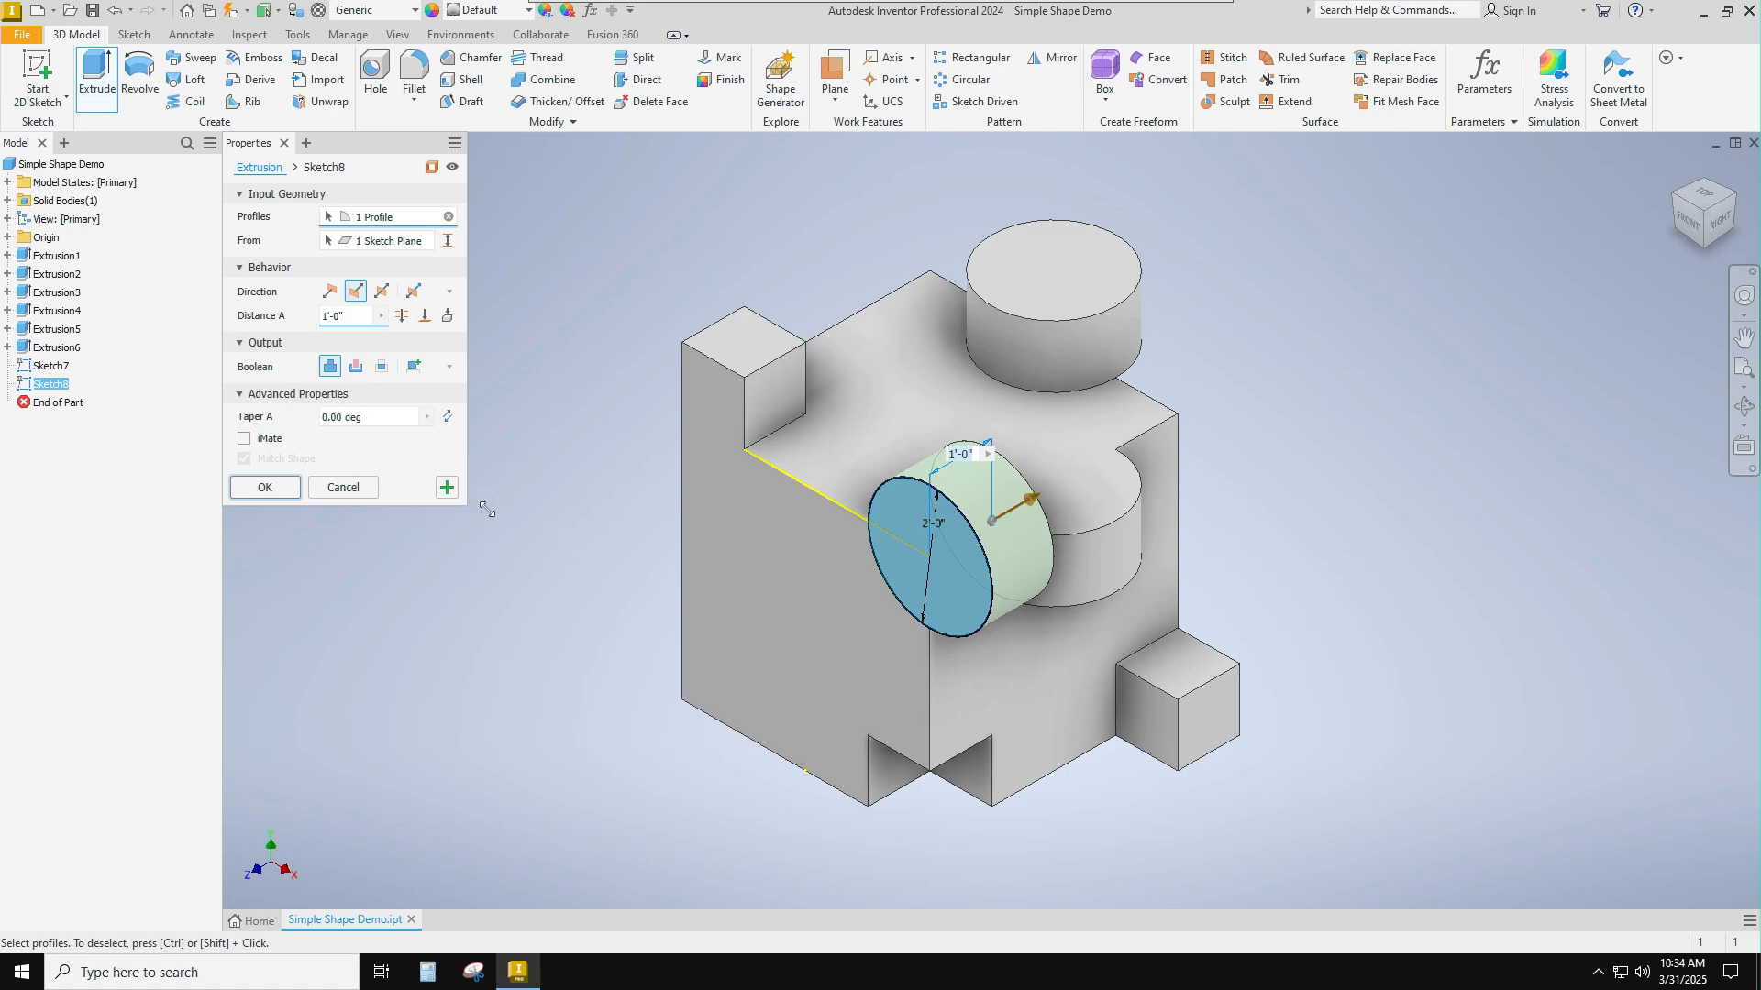
{"action": "left_click", "coordinate": [264, 487]}
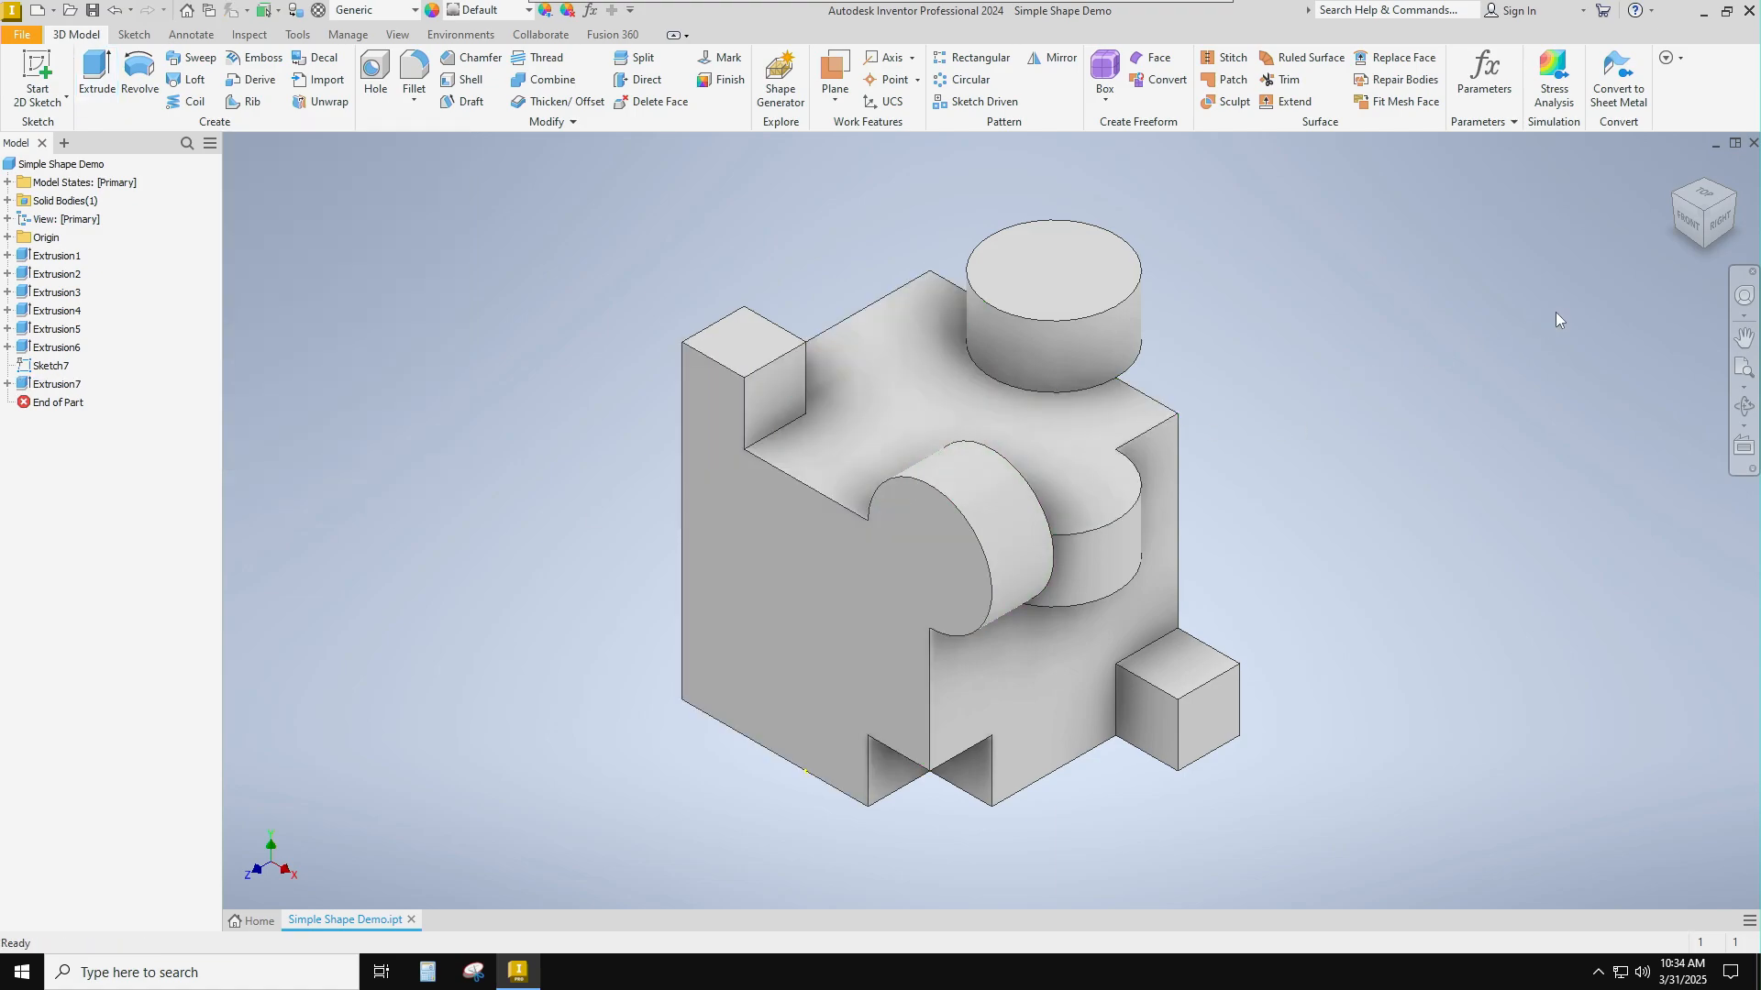
Inspect the part from all four sides, return to the original isometric view and save the file.
{"action": "left_click", "coordinate": [1730, 200]}
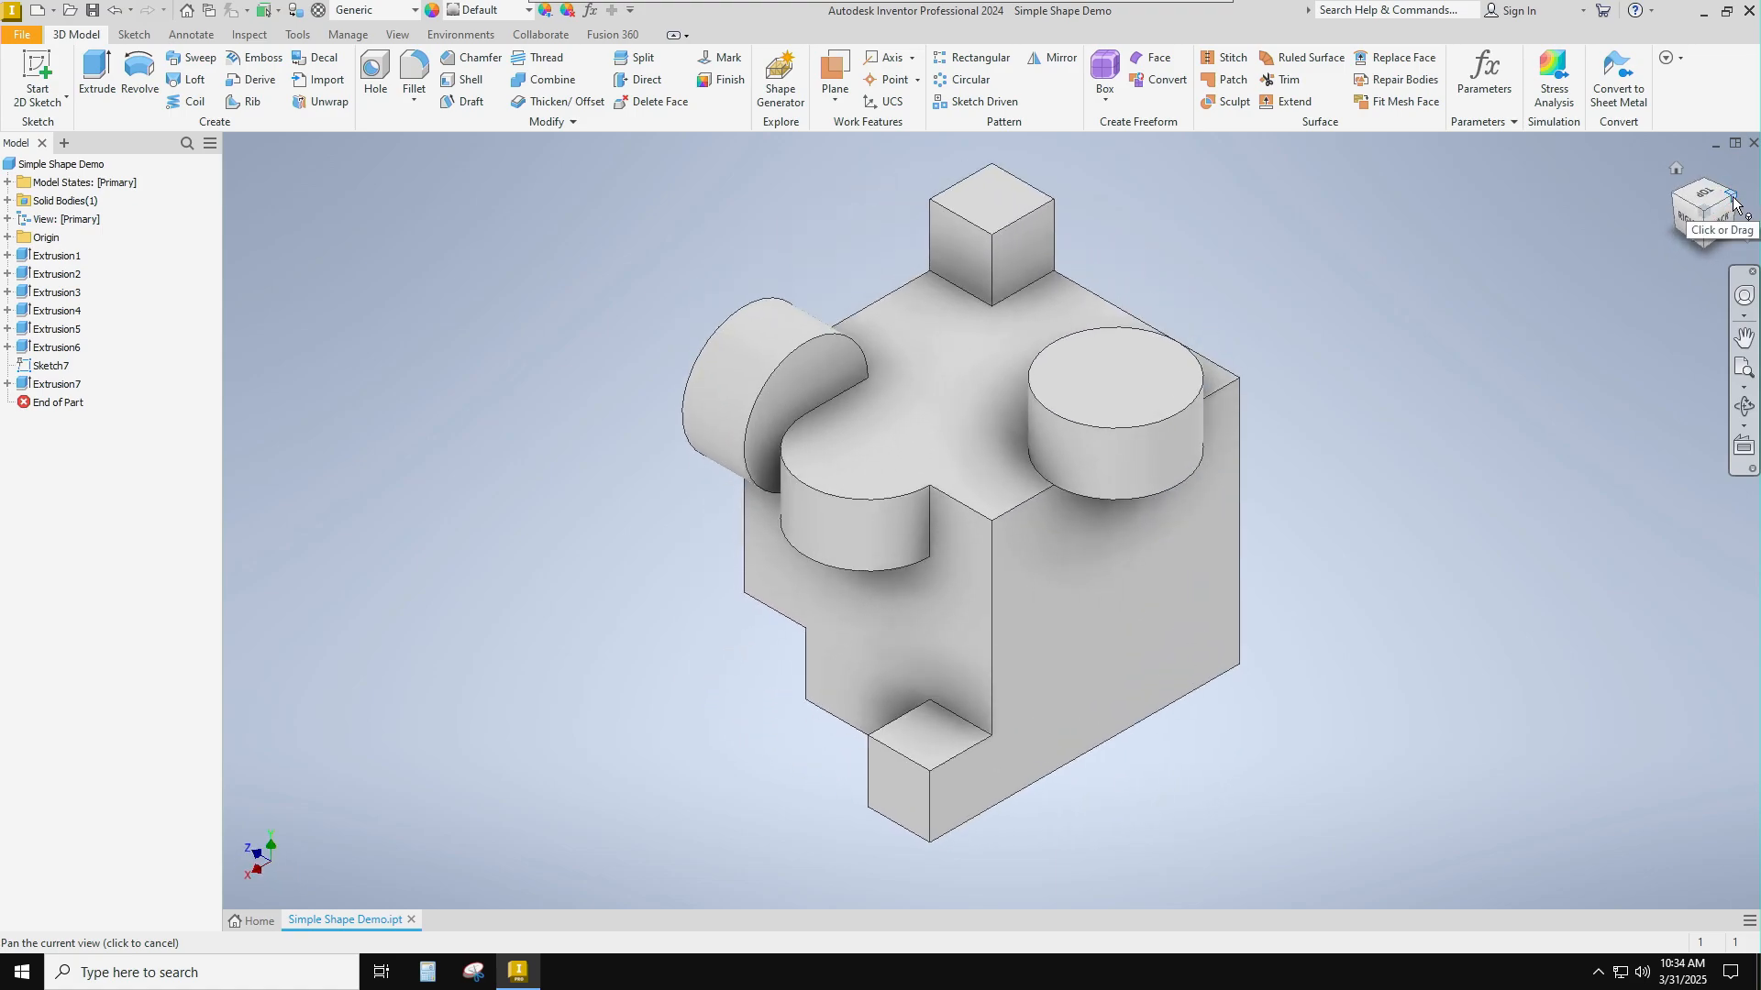
{"action": "left_click", "coordinate": [1732, 202]}
{"action": "left_click", "coordinate": [1732, 201]}
{"action": "left_click", "coordinate": [1732, 196]}
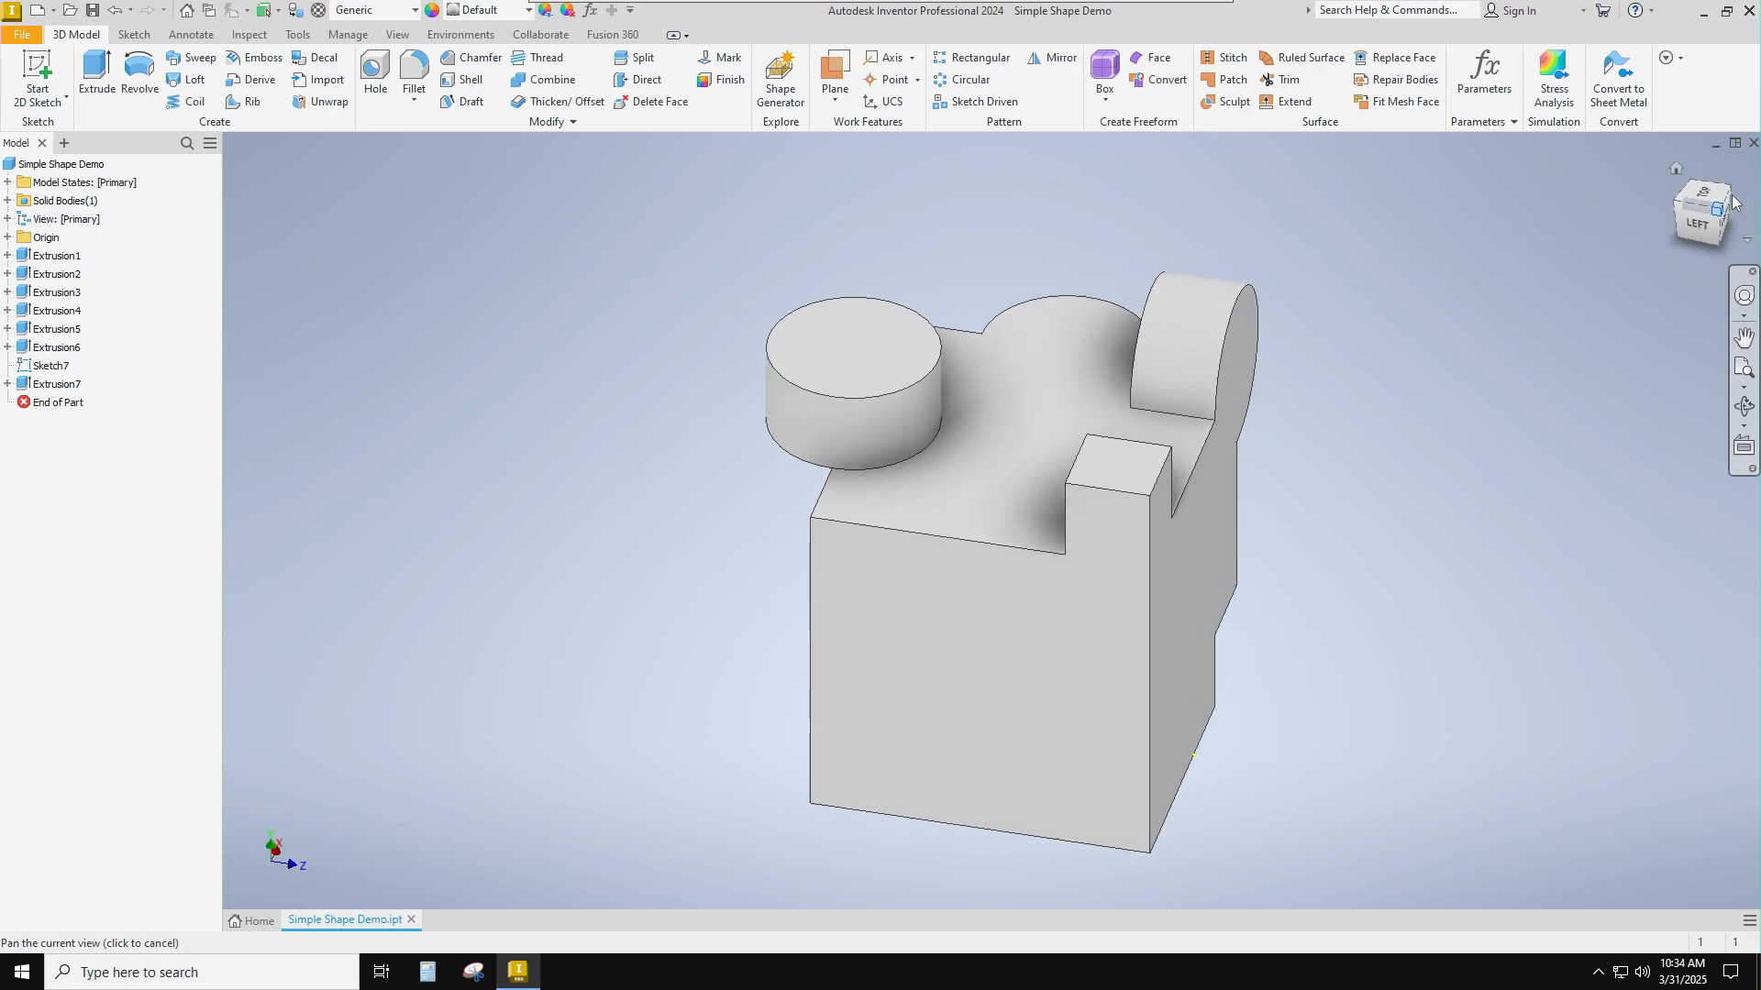
{"action": "left_click", "coordinate": [1732, 197]}
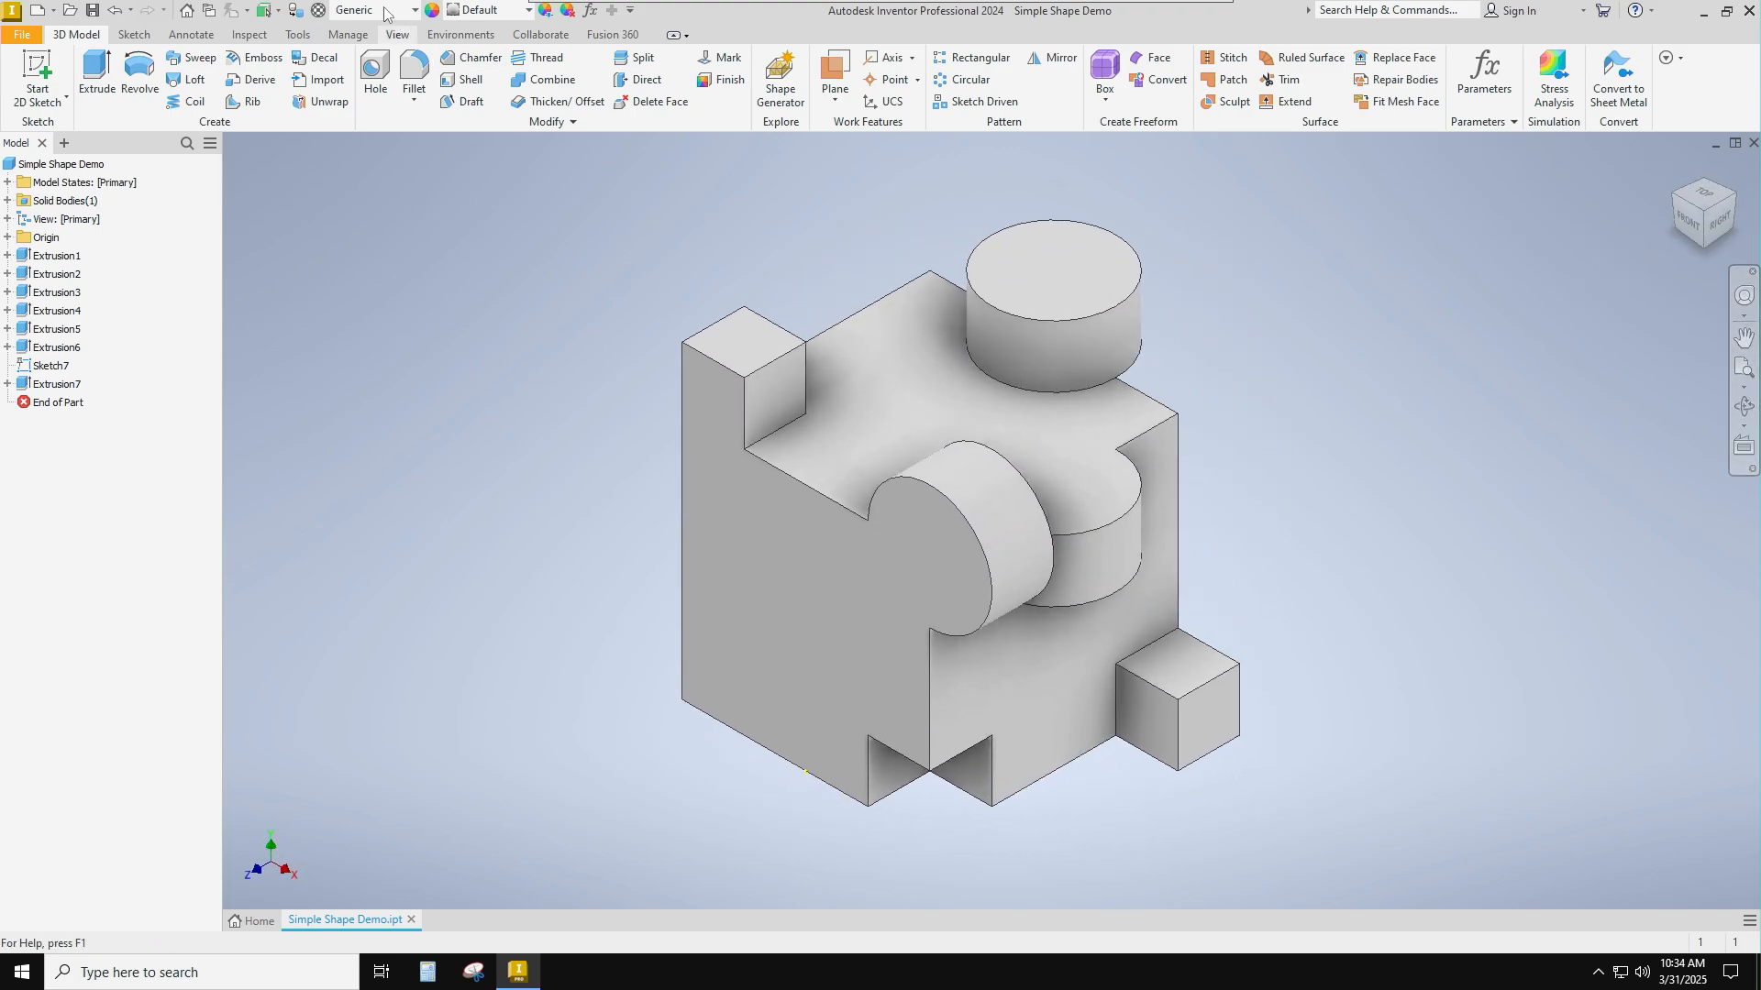
{"action": "left_click", "coordinate": [92, 9]}
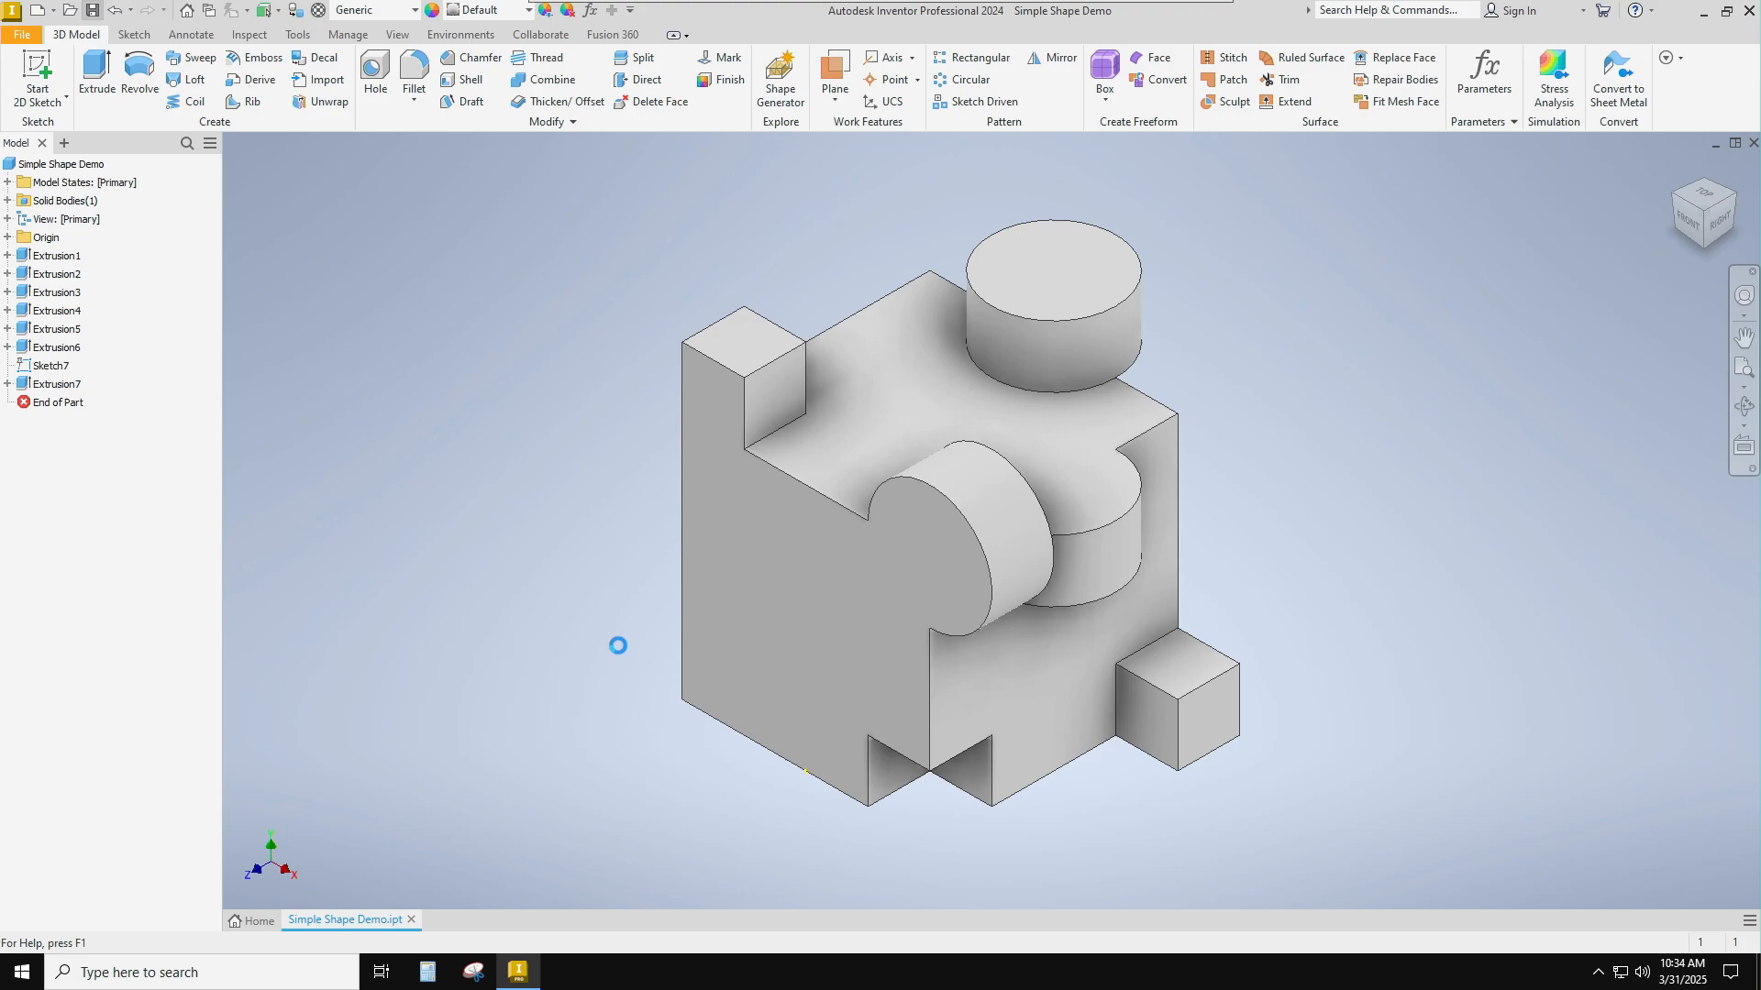